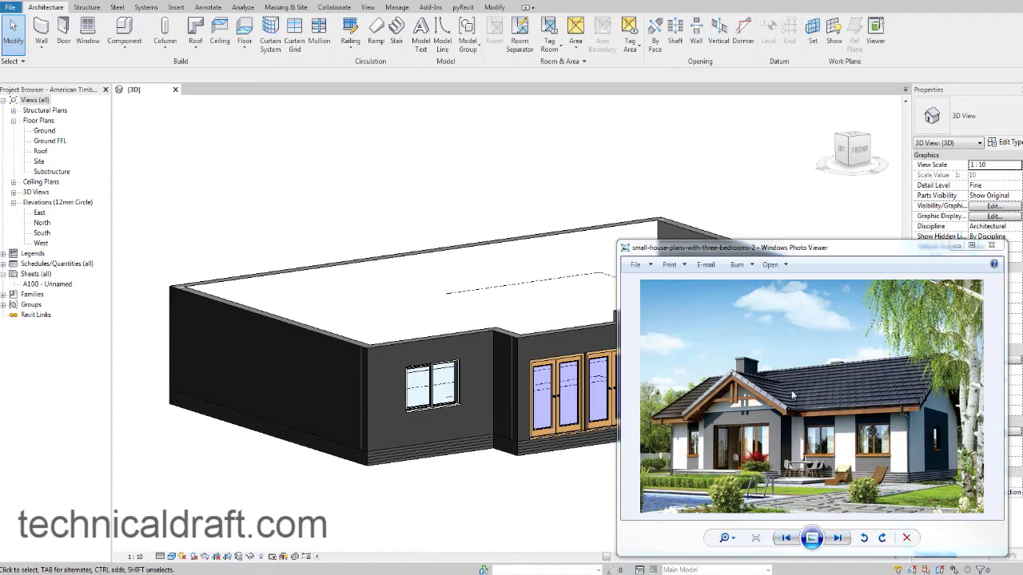
# Examine the house model's wall bases, corners and openings from both front sides and bring up the reference house photo for comparison.
pyautogui.click(447, 175)
pyautogui.keyDown('shift'); pyautogui.moveTo(605, 286); pyautogui.dragTo(496, 413, button='middle'); pyautogui.keyUp('shift')
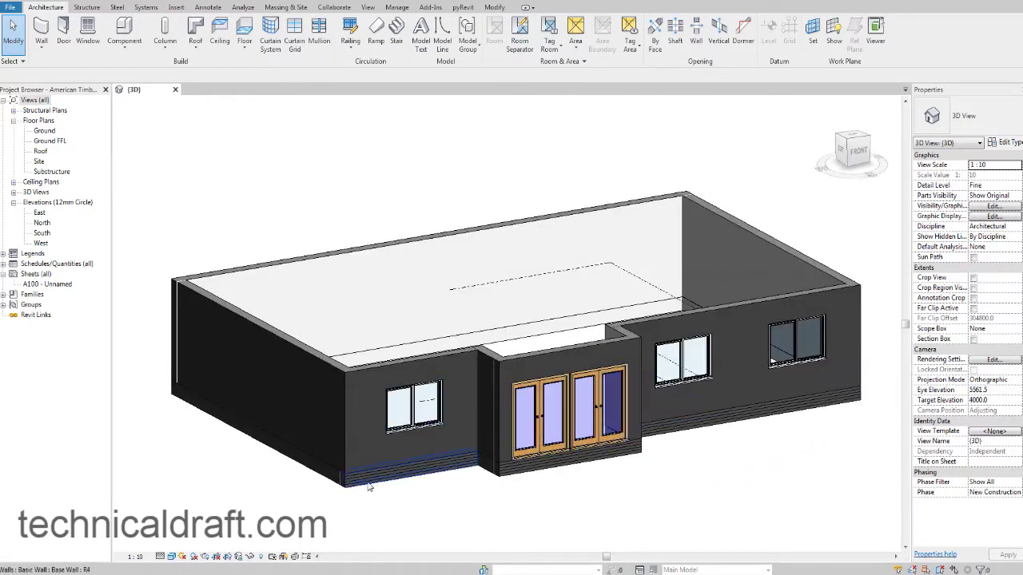
pyautogui.keyDown('shift'); pyautogui.moveTo(575, 459); pyautogui.dragTo(693, 425, button='middle'); pyautogui.keyUp('shift')
pyautogui.scroll(4, 694, 425)
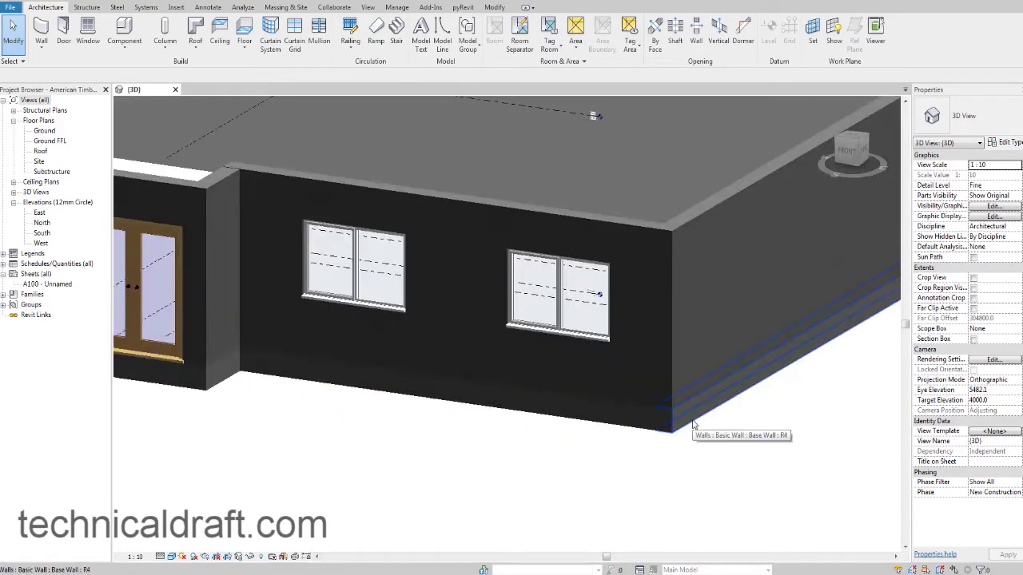
pyautogui.scroll(3, 657, 447)
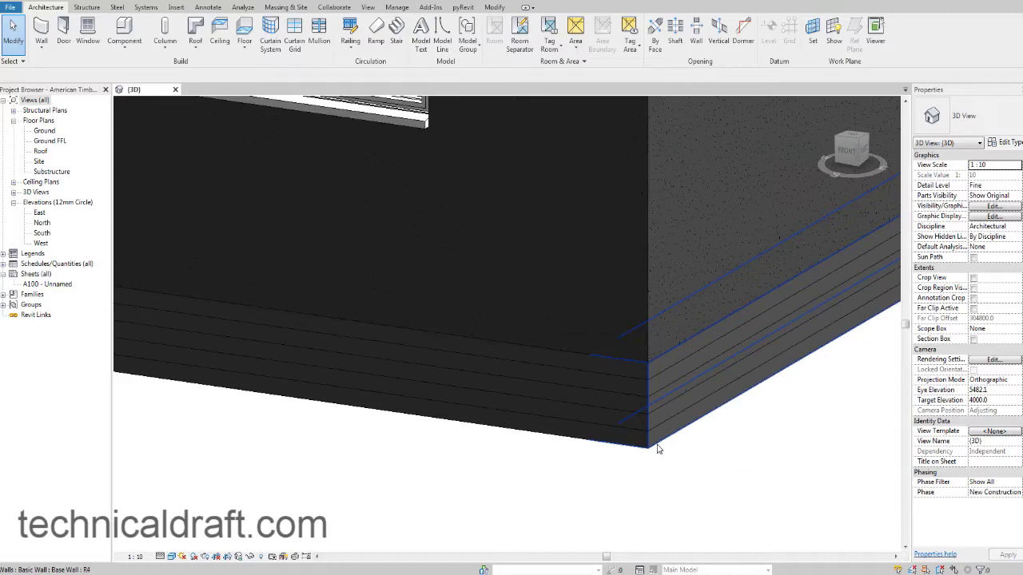
pyautogui.scroll(-5, 660, 362)
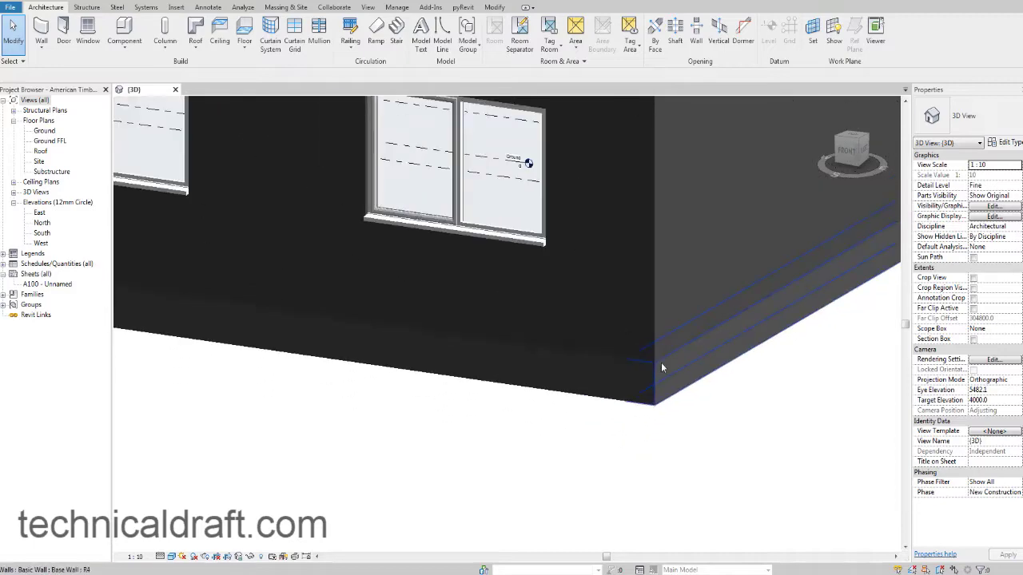
pyautogui.keyDown('shift'); pyautogui.moveTo(479, 422); pyautogui.dragTo(520, 381, button='middle'); pyautogui.keyUp('shift')
pyautogui.keyDown('shift'); pyautogui.moveTo(413, 395); pyautogui.dragTo(445, 402, button='middle'); pyautogui.keyUp('shift')
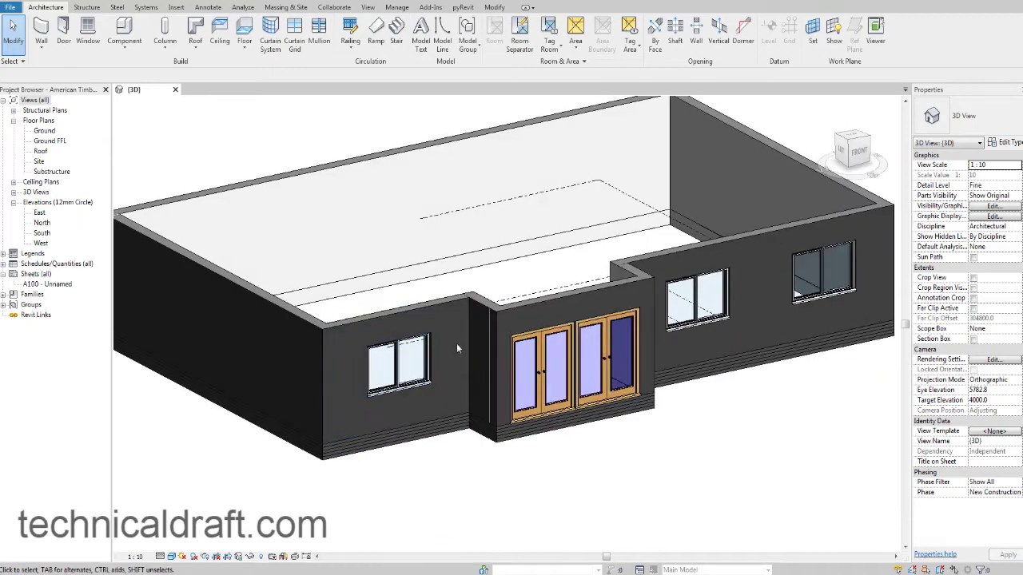
pyautogui.keyDown('shift'); pyautogui.moveTo(537, 377); pyautogui.dragTo(487, 415, button='middle'); pyautogui.keyUp('shift')
pyautogui.click(413, 574)
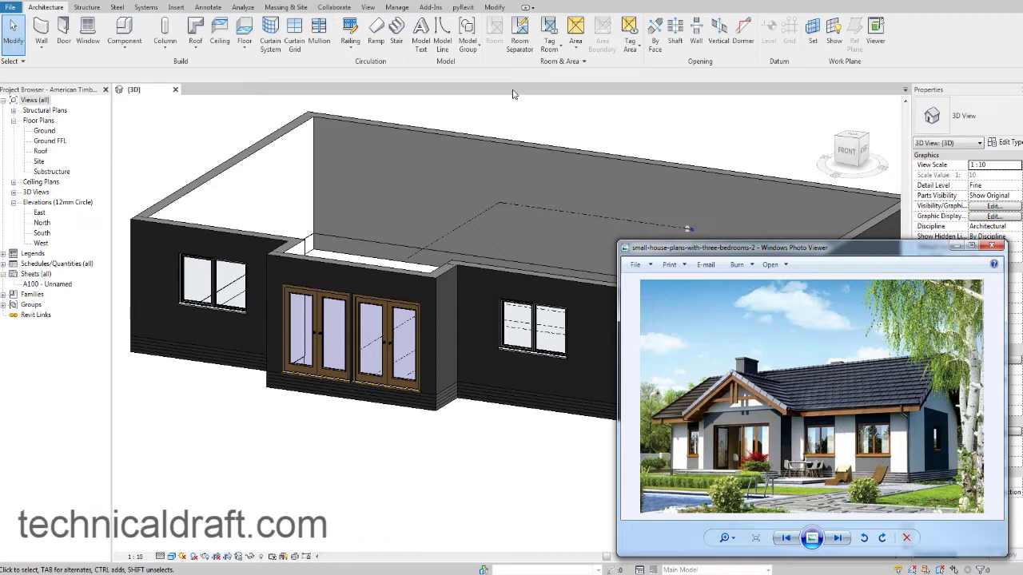
# Move the reference house photo clear of the model and face the house straight on from the front.
pyautogui.keyDown('shift'); pyautogui.moveTo(582, 137); pyautogui.dragTo(819, 256, button='middle'); pyautogui.keyUp('shift')
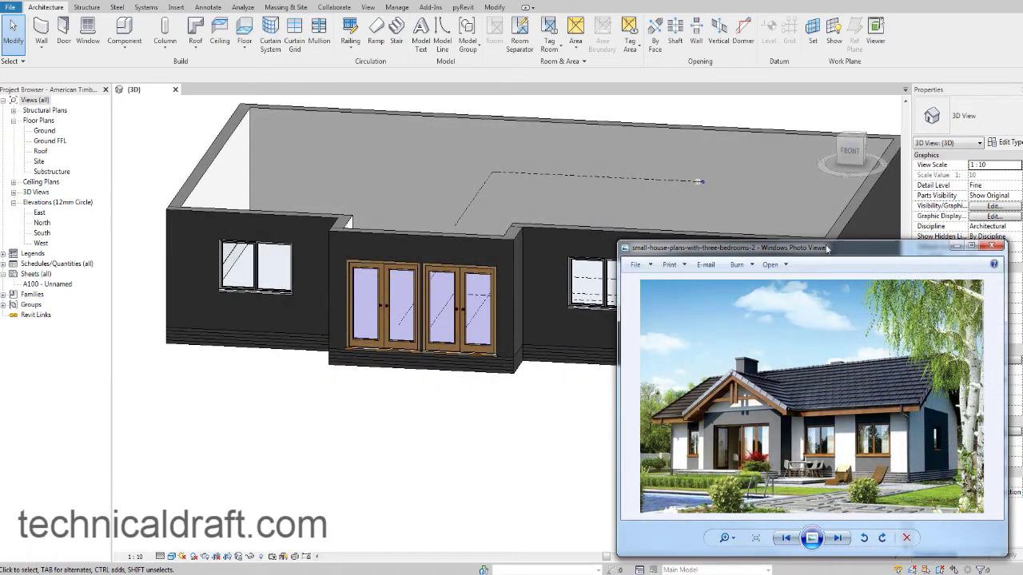
pyautogui.moveTo(826, 250); pyautogui.dragTo(285, 182)
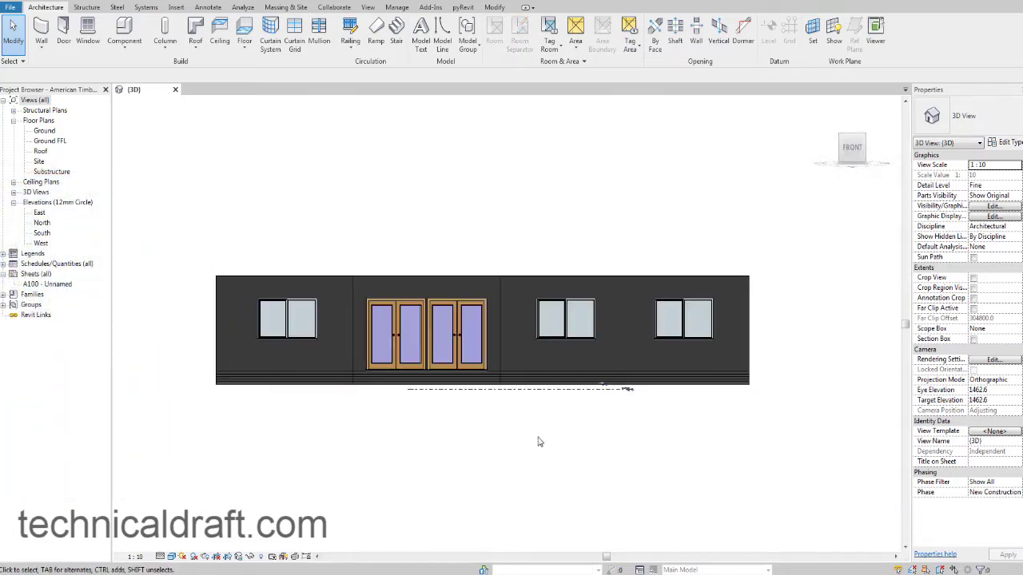
pyautogui.scroll(2, 525, 388)
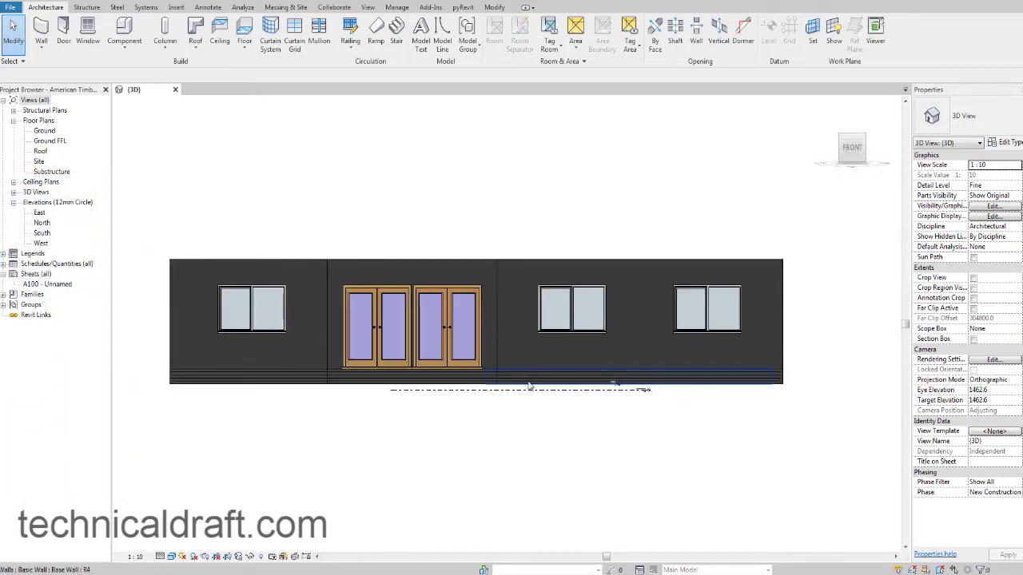
# Split the dark front wall beside the entrance doors at three points, with a 2400 mm wide section around the nearer window.
pyautogui.click(529, 384)
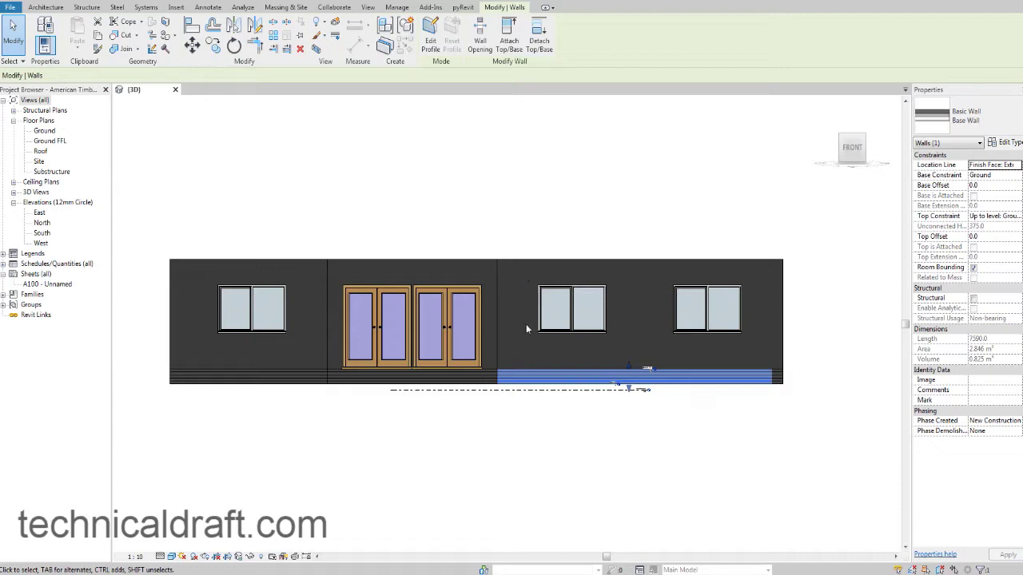
pyautogui.moveTo(526, 323); pyautogui.dragTo(526, 327, button='middle')
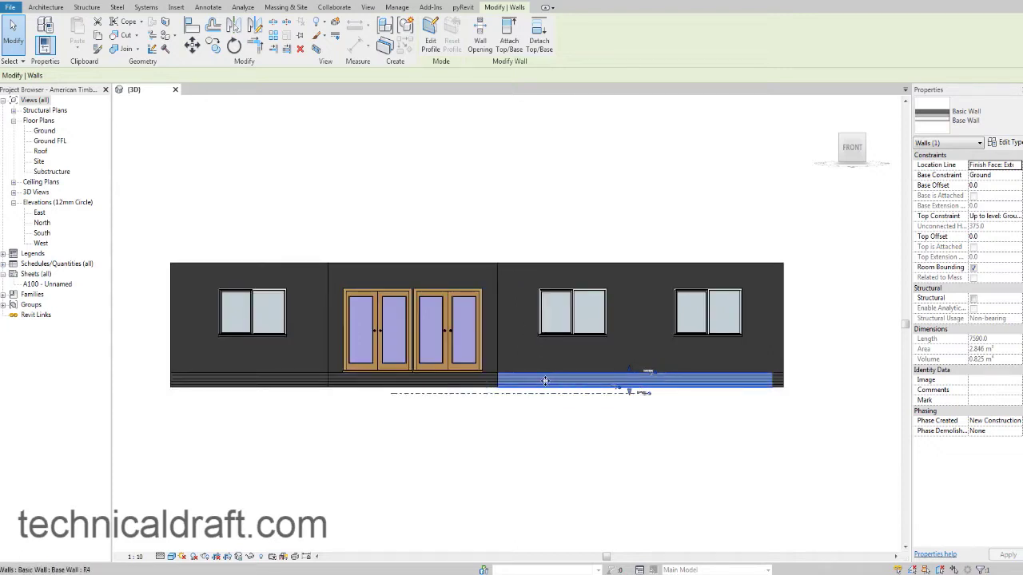
pyautogui.scroll(2, 578, 372)
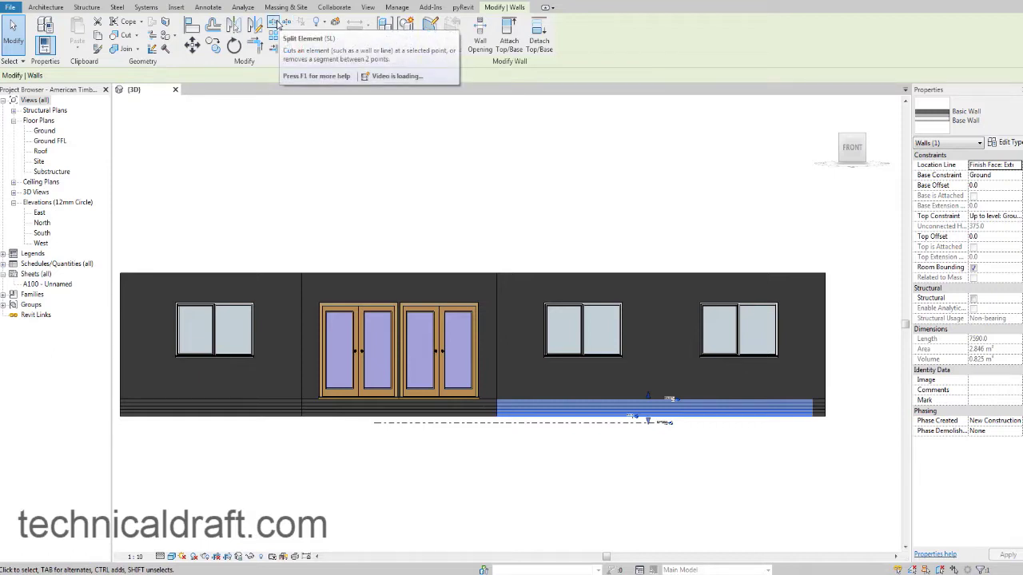
pyautogui.click(274, 22)
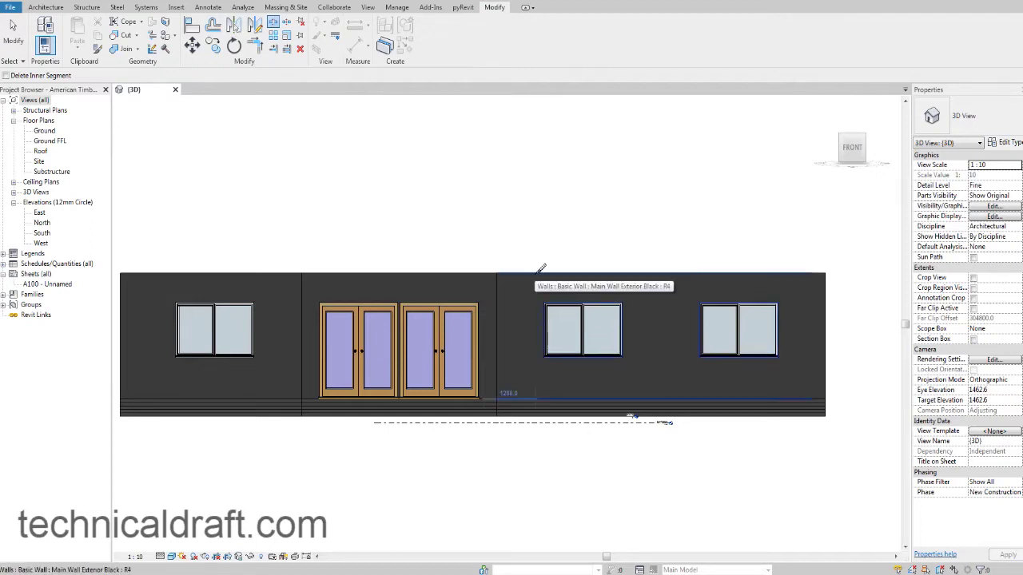
pyautogui.click(537, 271)
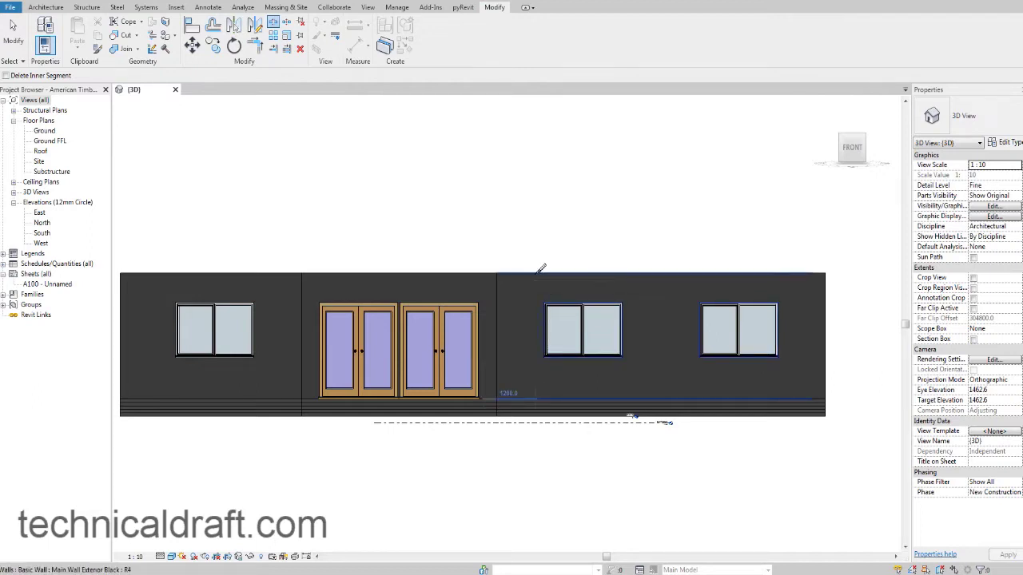
pyautogui.click(640, 273)
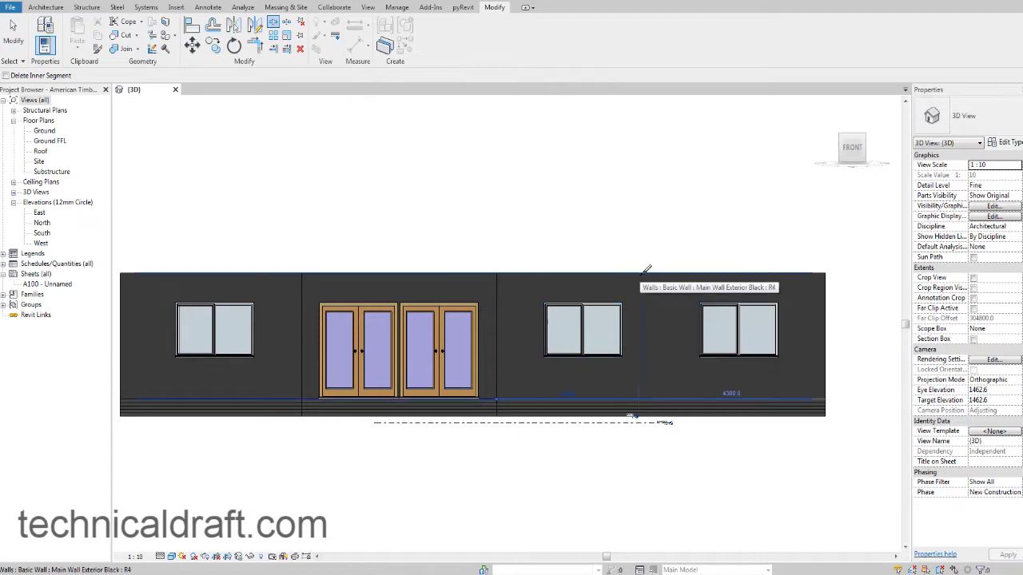
pyautogui.click(685, 272)
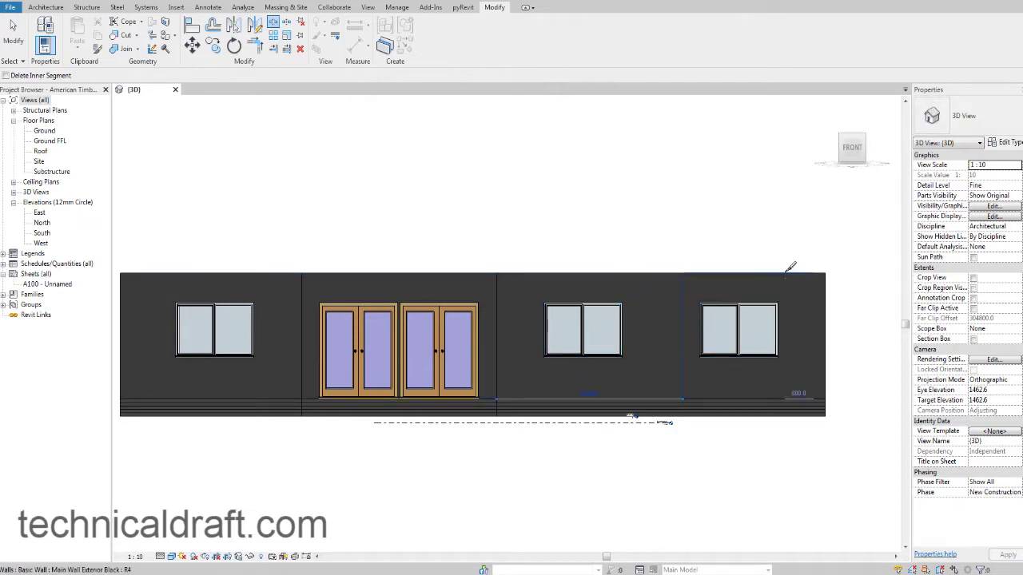
pyautogui.press('Escape')
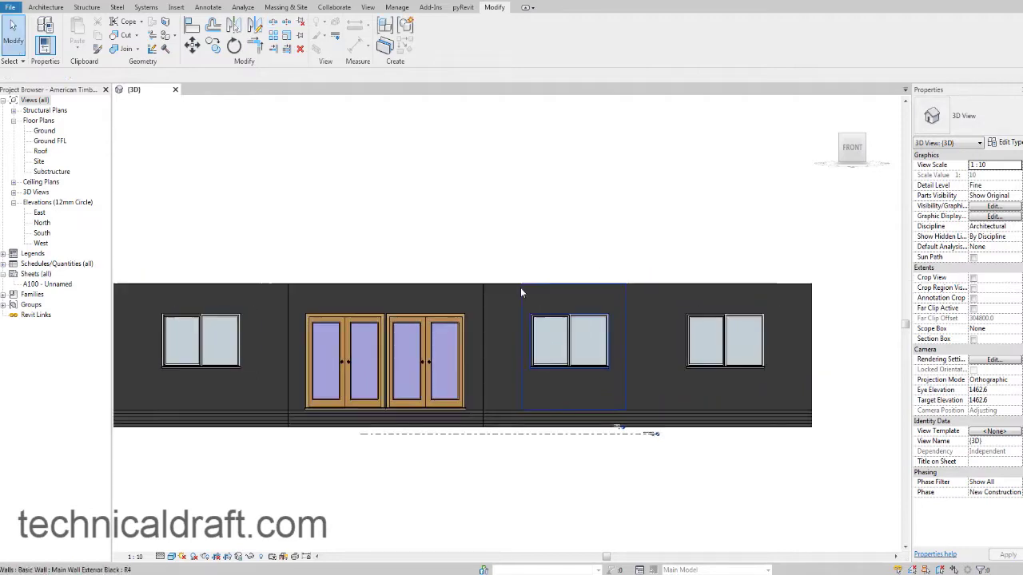
# Open the type properties of the 2400 mm wall section around the window and inspect its layer structure.
pyautogui.click(539, 287)
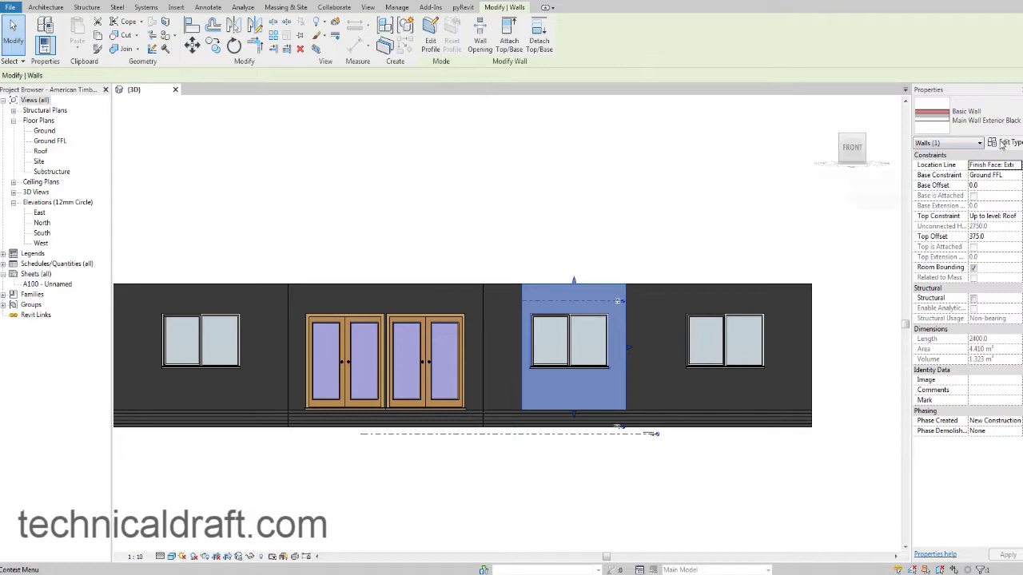
pyautogui.click(999, 142)
pyautogui.click(669, 236)
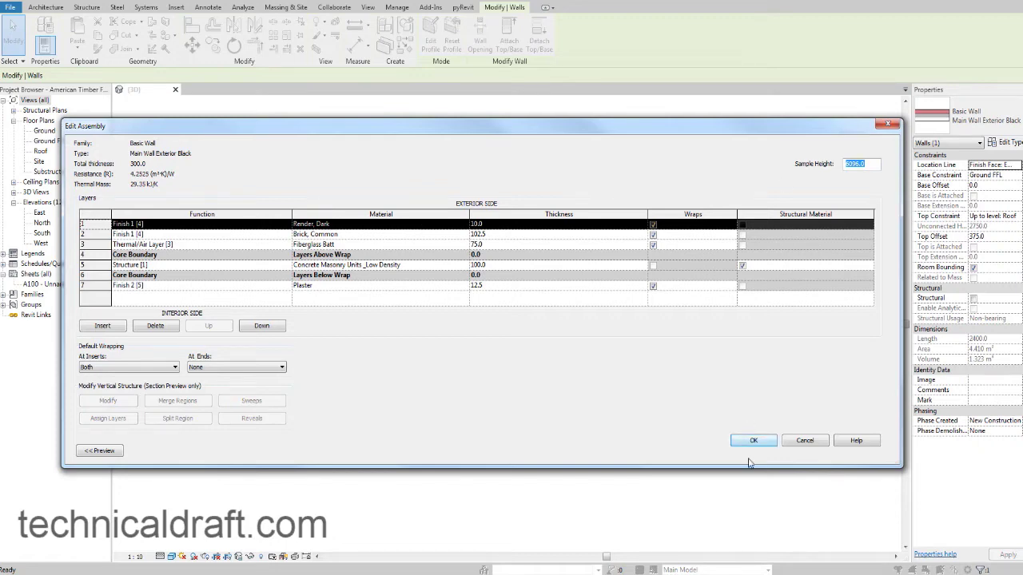
pyautogui.click(805, 441)
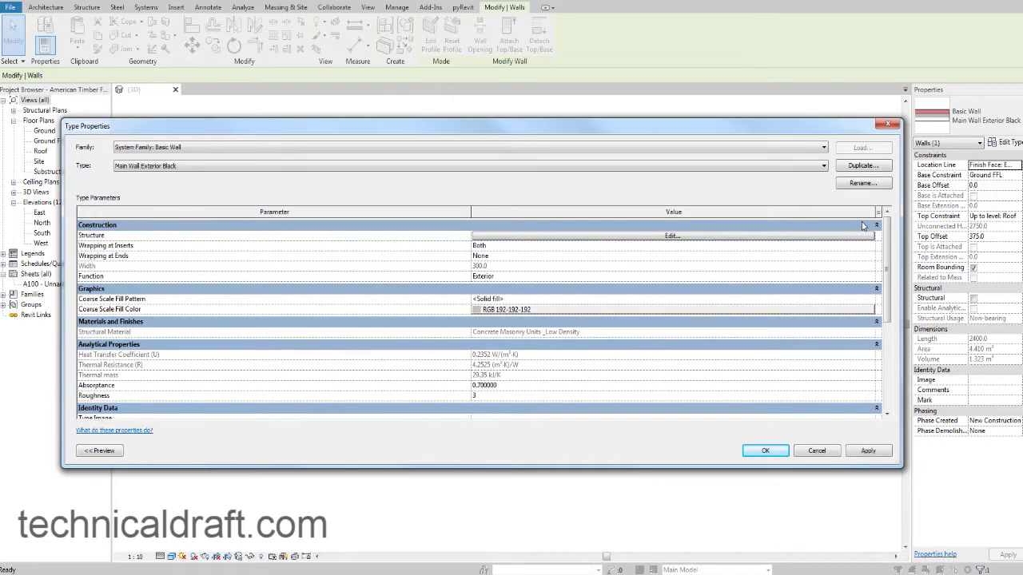
# Duplicate the selected section's wall type under the name Main Wall Exterior White.
pyautogui.click(864, 166)
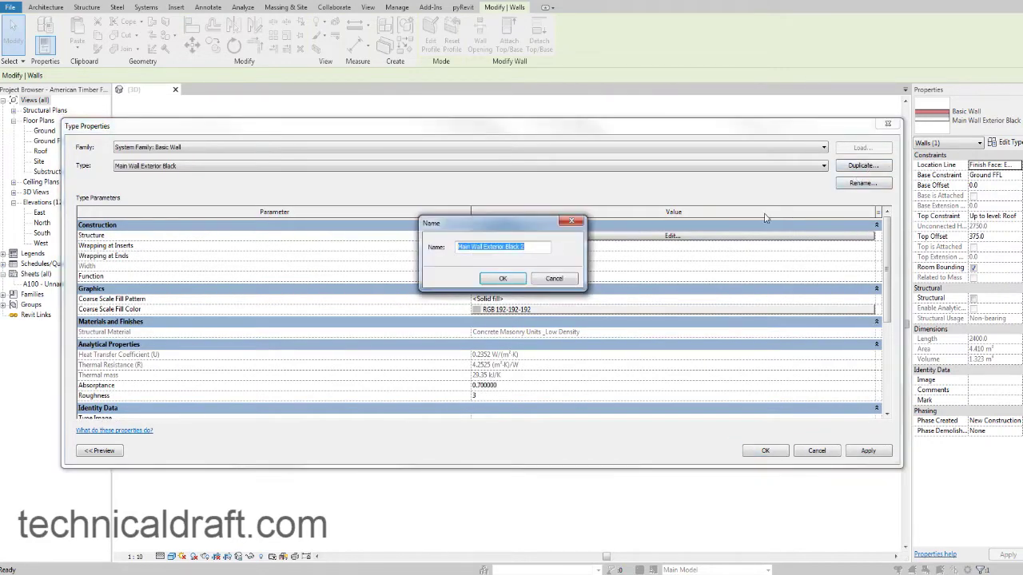
pyautogui.press('Right')
pyautogui.press('BackSpace')
pyautogui.press('BackSpace')
pyautogui.press('BackSpace')
pyautogui.press('BackSpace')
pyautogui.write('Wh')
pyautogui.click(503, 279)
# For the new wall type's outermost Finish 1 layer, duplicate the Render, Dark material and name the copy Render, White.
pyautogui.click(671, 238)
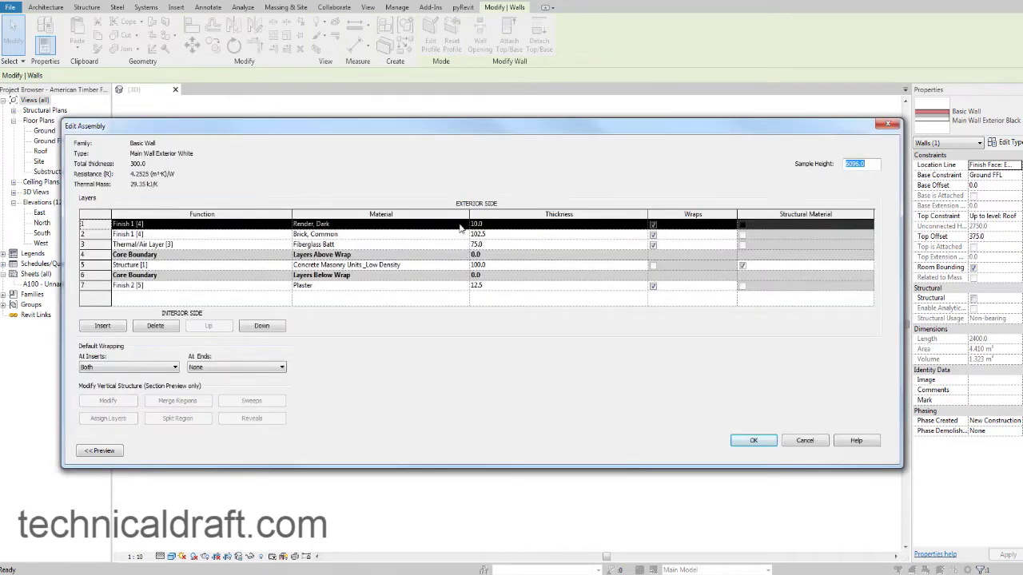
pyautogui.click(463, 227)
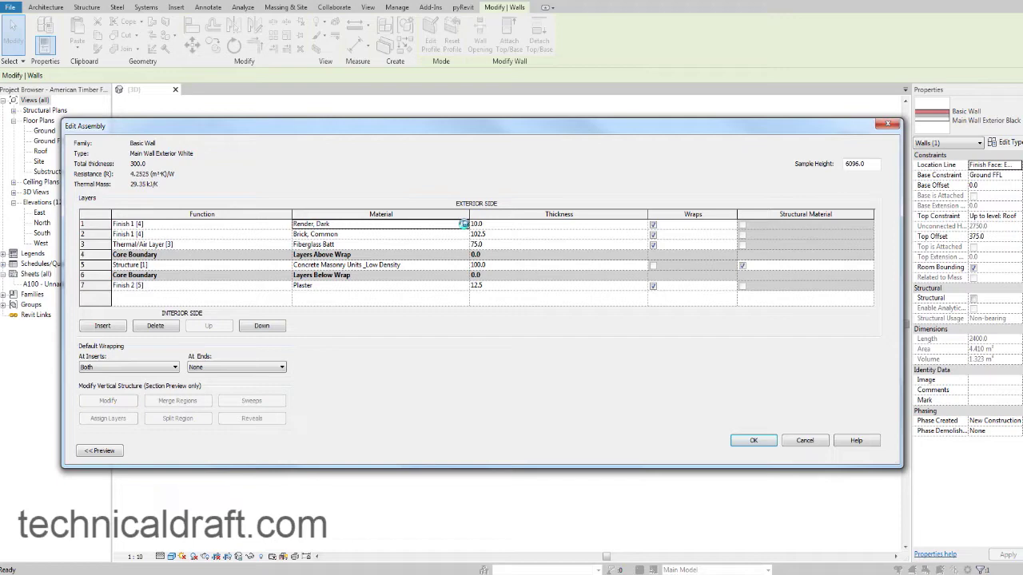
pyautogui.click(463, 224)
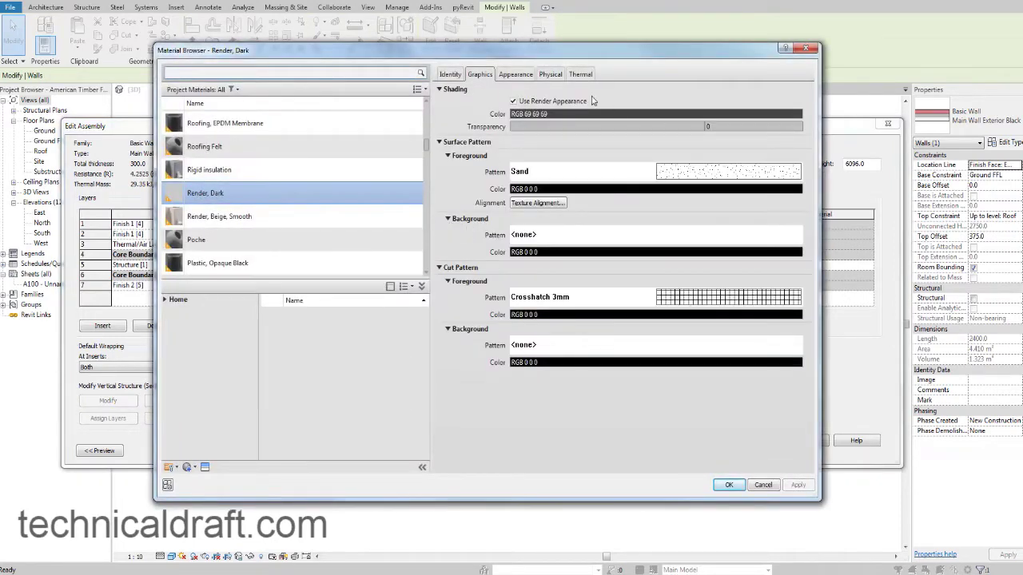
pyautogui.rightClick(238, 195)
pyautogui.click(263, 212)
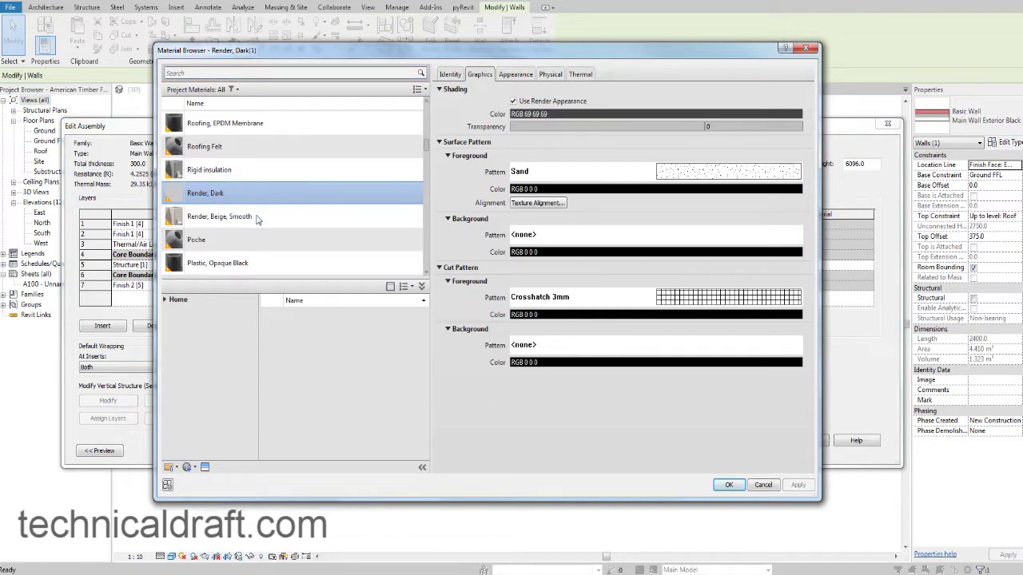
pyautogui.press('End')
pyautogui.press('BackSpace')
pyautogui.press('BackSpace')
pyautogui.press('BackSpace')
pyautogui.press('BackSpace')
pyautogui.press('BackSpace')
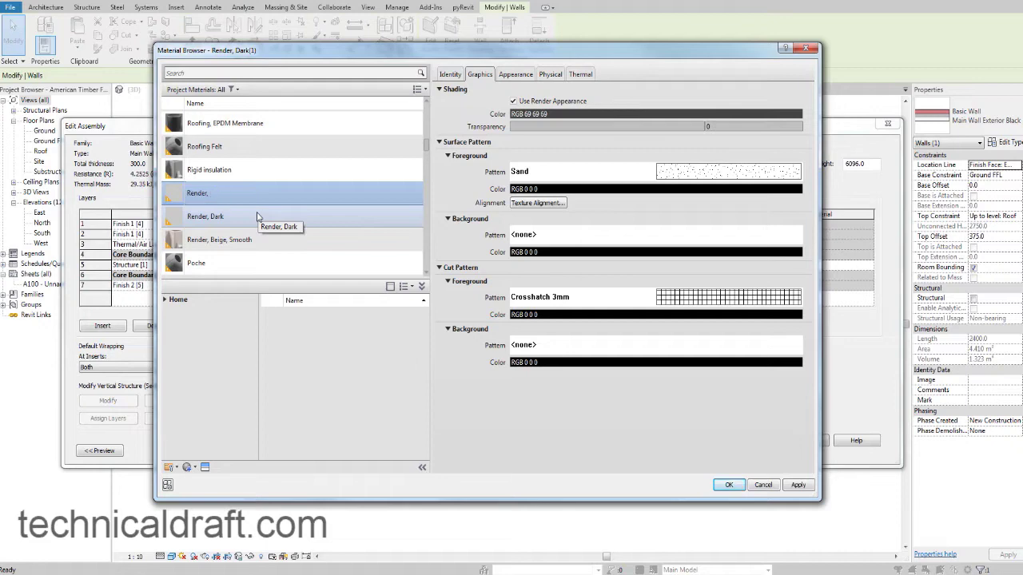
pyautogui.write('White')
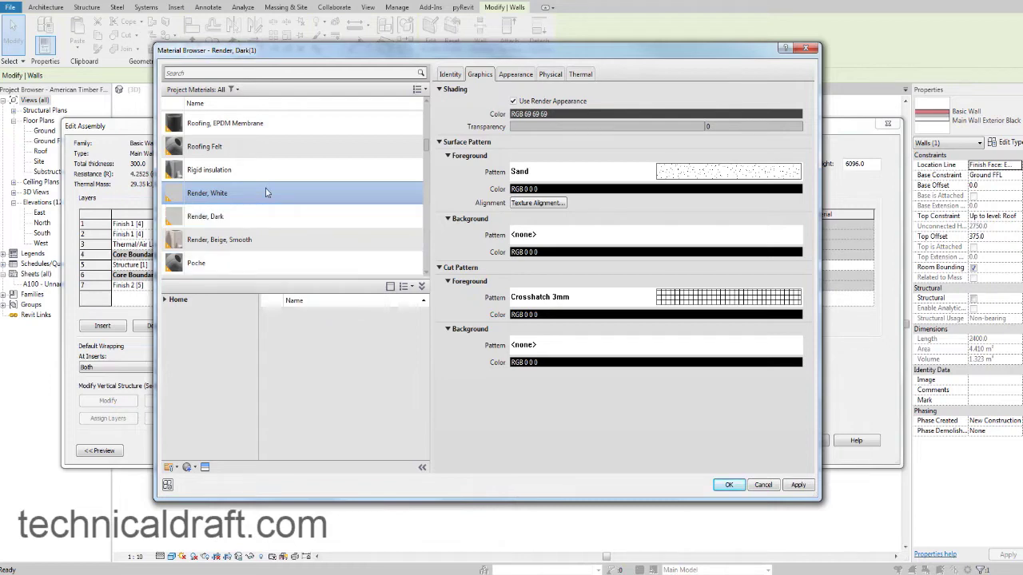
# Duplicate the Render, White material's appearance asset and set its concrete color to an off-white RGB 243 243 243.
pyautogui.click(513, 74)
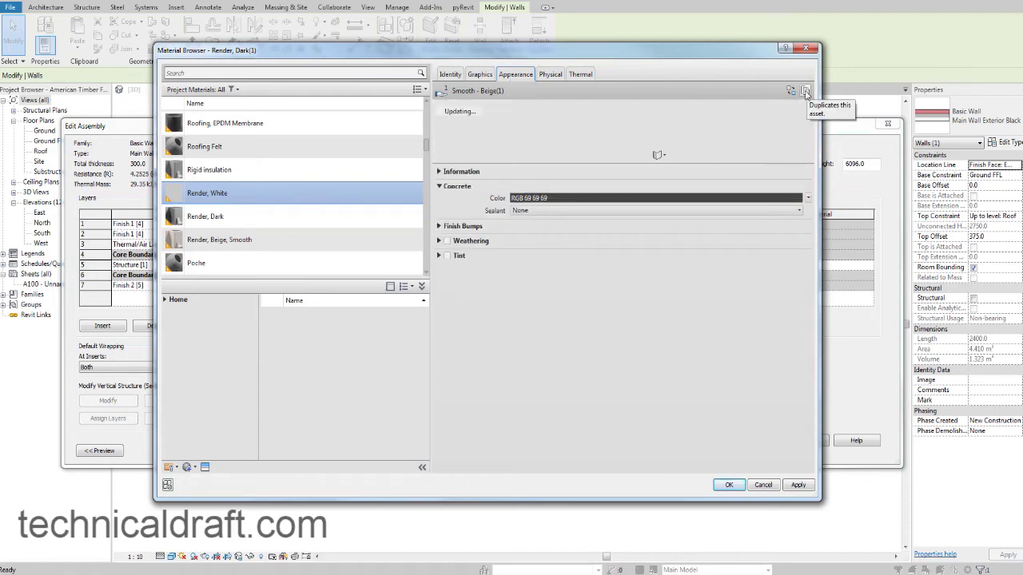
pyautogui.click(805, 92)
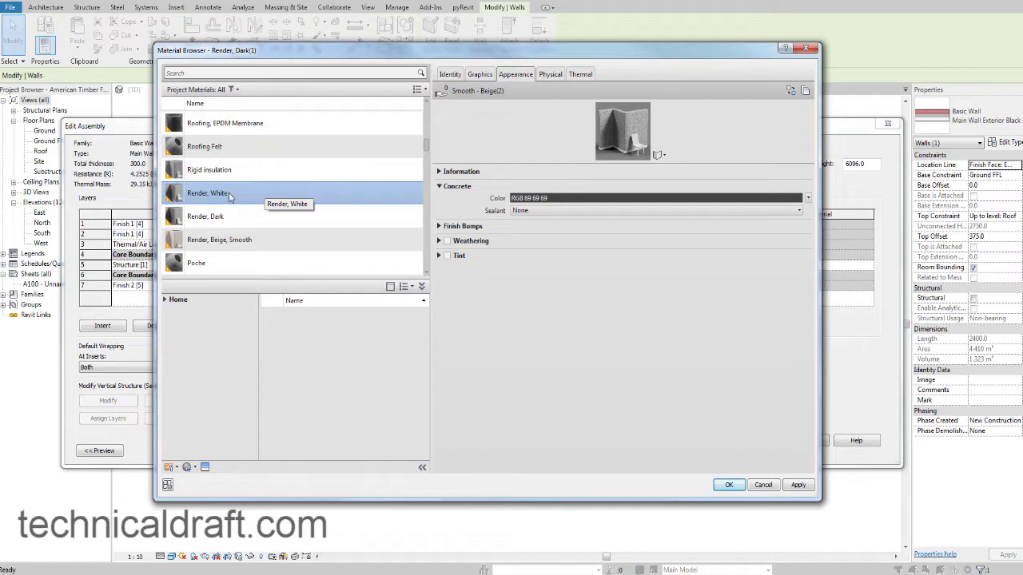
pyautogui.click(539, 198)
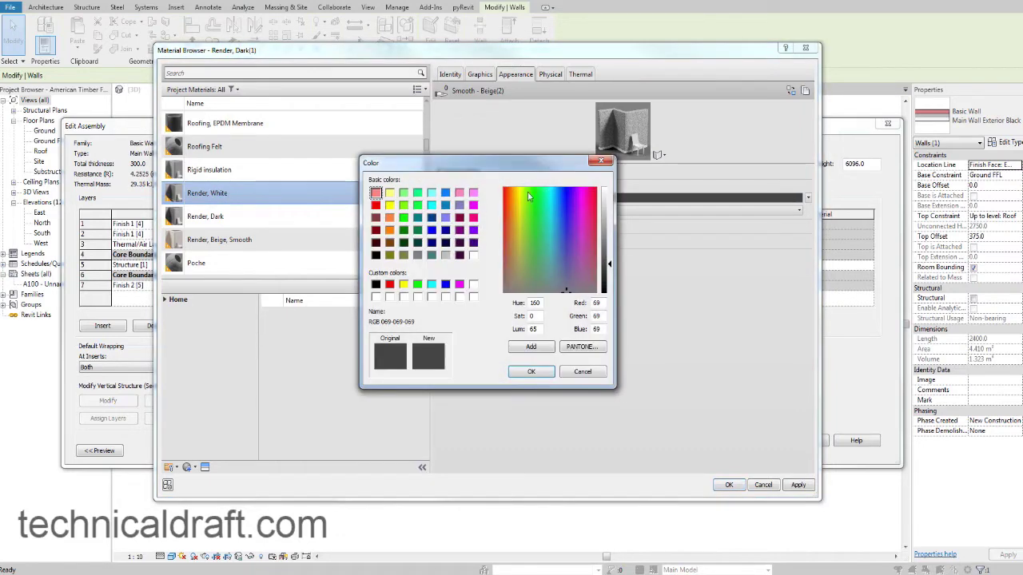
pyautogui.click(473, 256)
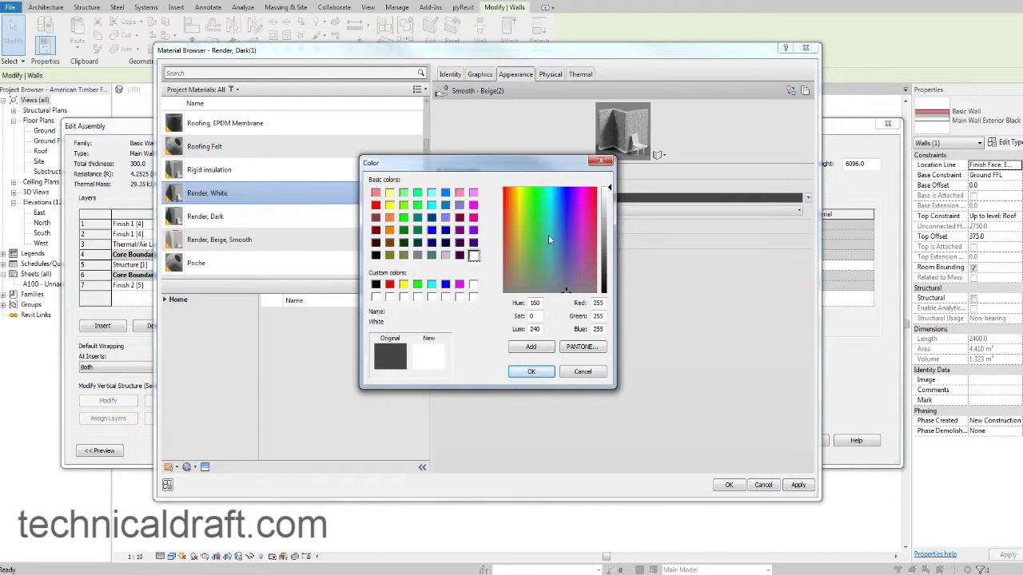
pyautogui.click(607, 196)
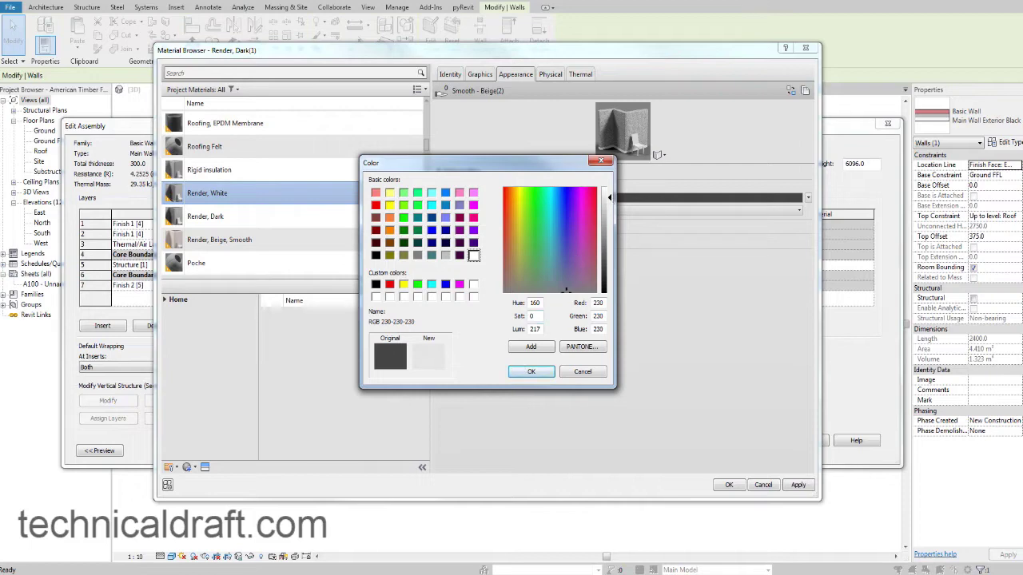
pyautogui.moveTo(2, 168); pyautogui.dragTo(0, 136)
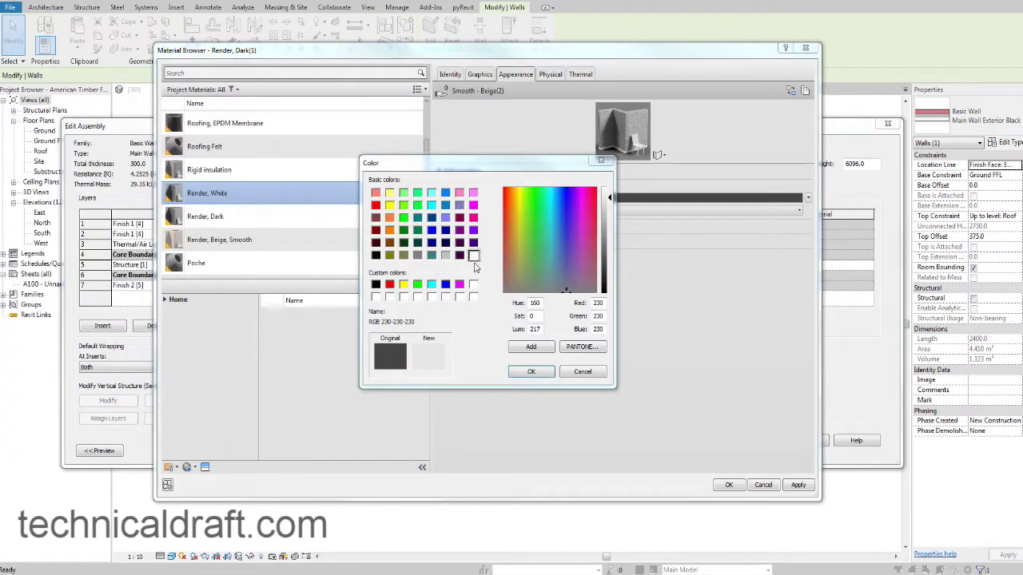
pyautogui.click(473, 256)
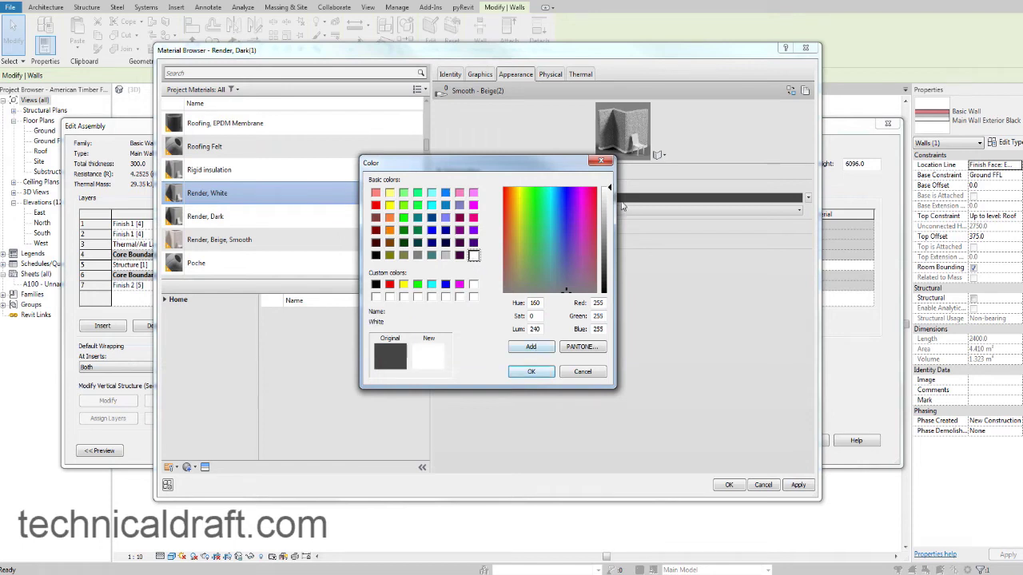
pyautogui.moveTo(609, 189); pyautogui.dragTo(609, 196)
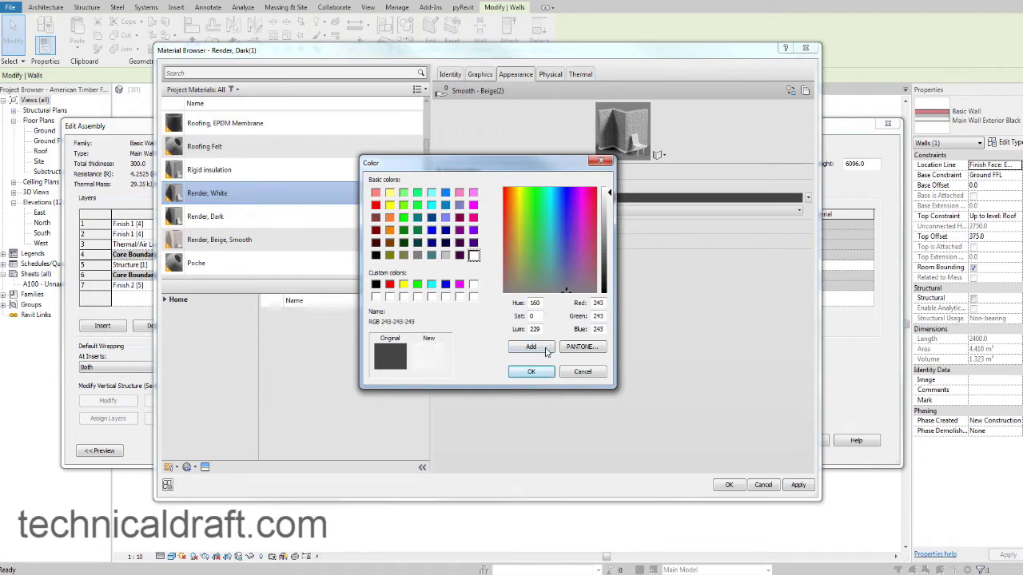
pyautogui.click(531, 372)
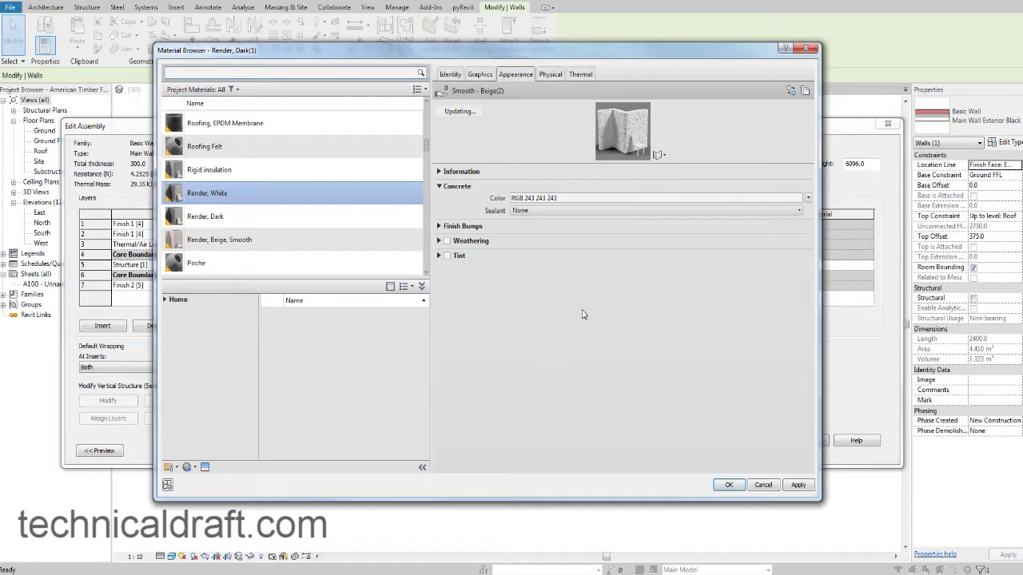
# Check the Render, White graphics settings and accept the material, layer structure and Main Wall Exterior White wall type.
pyautogui.click(480, 73)
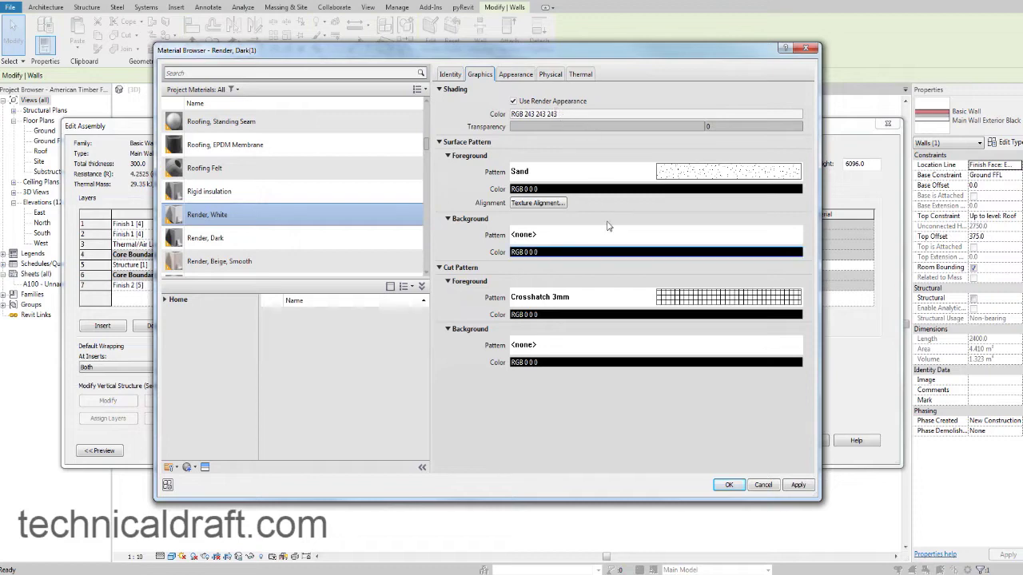
pyautogui.click(724, 486)
pyautogui.click(759, 443)
pyautogui.click(763, 451)
pyautogui.click(645, 479)
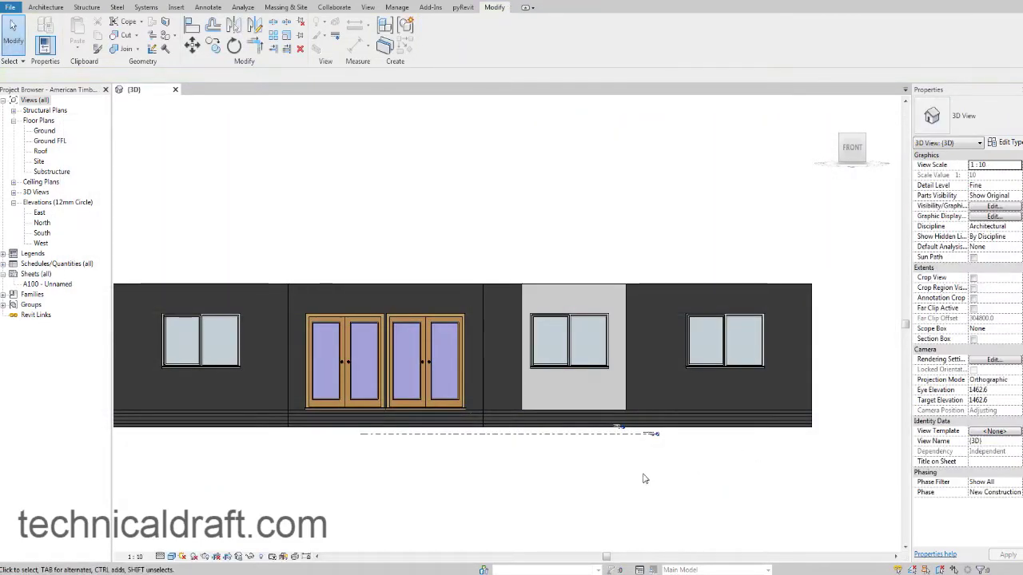
# Change the wall section around the front window farthest from the entrance doors to Main Wall Exterior White.
pyautogui.keyDown('shift'); pyautogui.moveTo(637, 418); pyautogui.dragTo(600, 410, button='middle'); pyautogui.keyUp('shift')
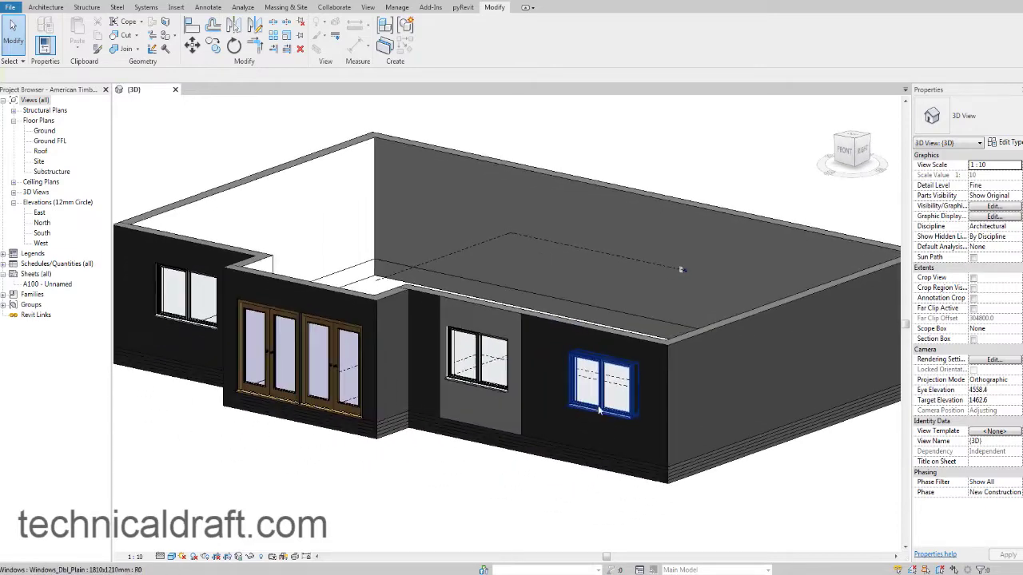
pyautogui.click(617, 332)
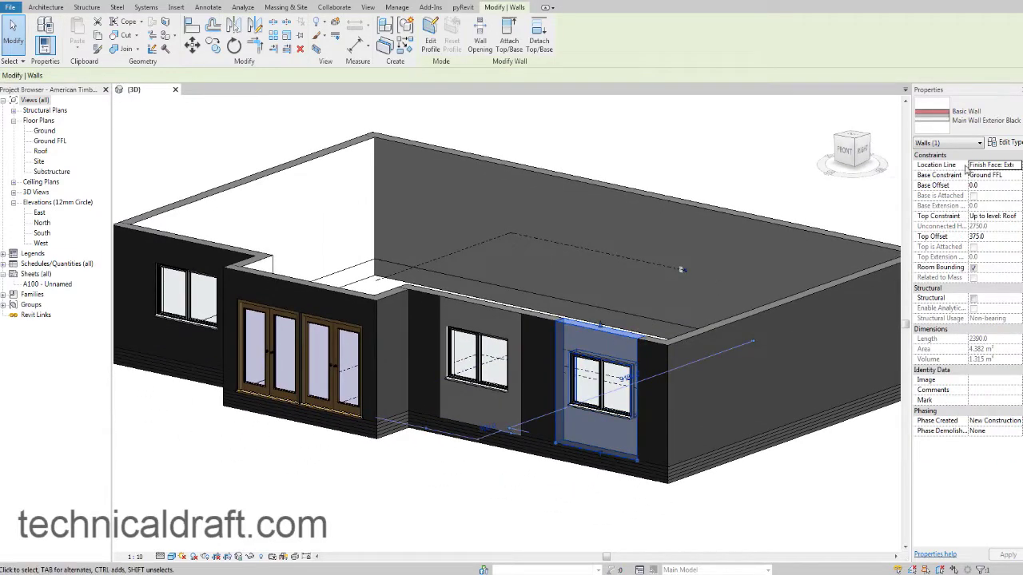
pyautogui.click(965, 117)
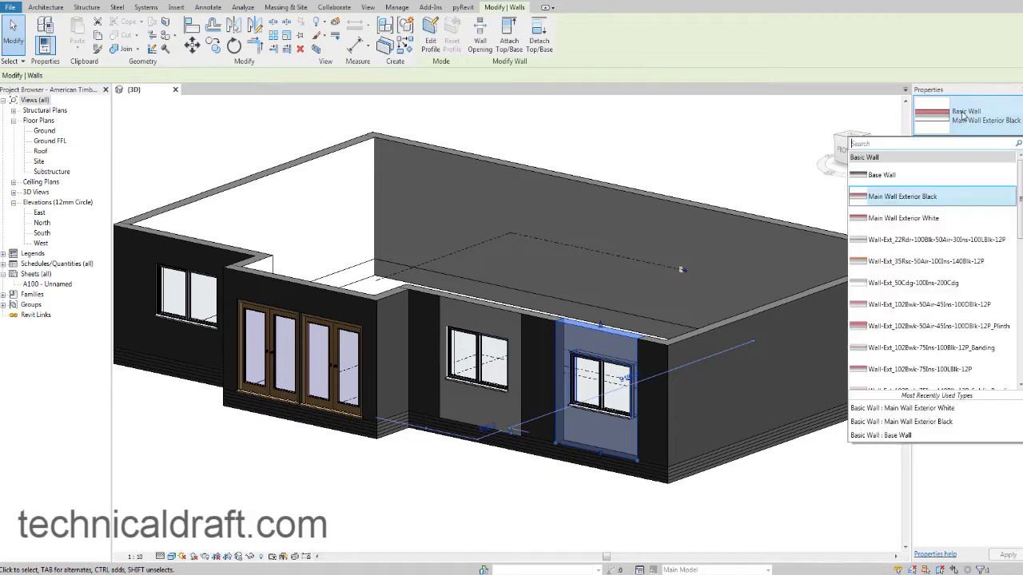
pyautogui.click(921, 198)
pyautogui.click(417, 529)
pyautogui.keyDown('shift'); pyautogui.moveTo(517, 475); pyautogui.dragTo(562, 459, button='middle'); pyautogui.keyUp('shift')
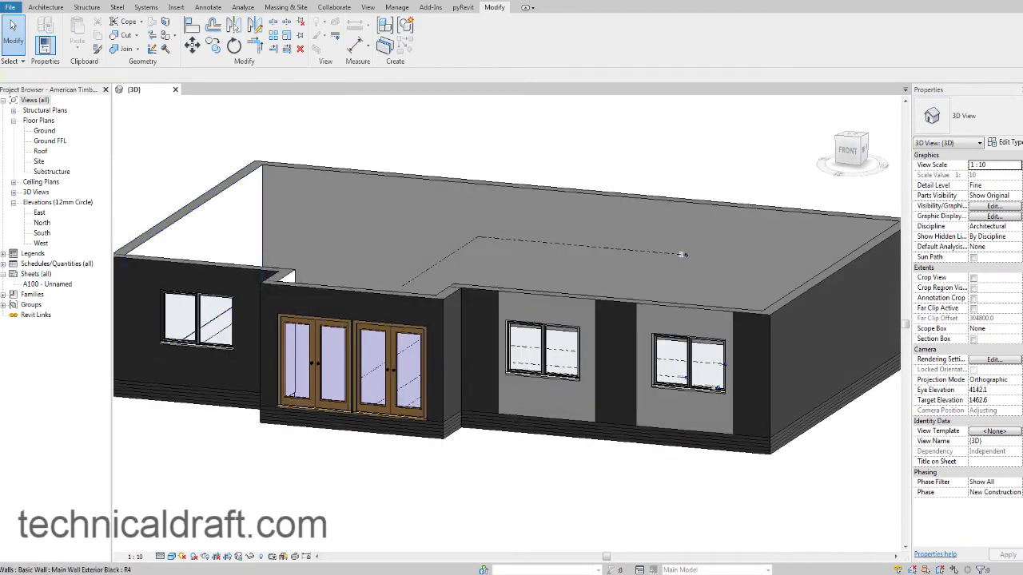
# After checking the reference photo, split the remaining dark window wall on both sides of its window, one split about 880 mm from the entrance corner.
pyautogui.moveTo(0, 115); pyautogui.dragTo(357, 109)
pyautogui.hotkey('alt', 'Tab')
pyautogui.hotkey('alt', 'Tab')
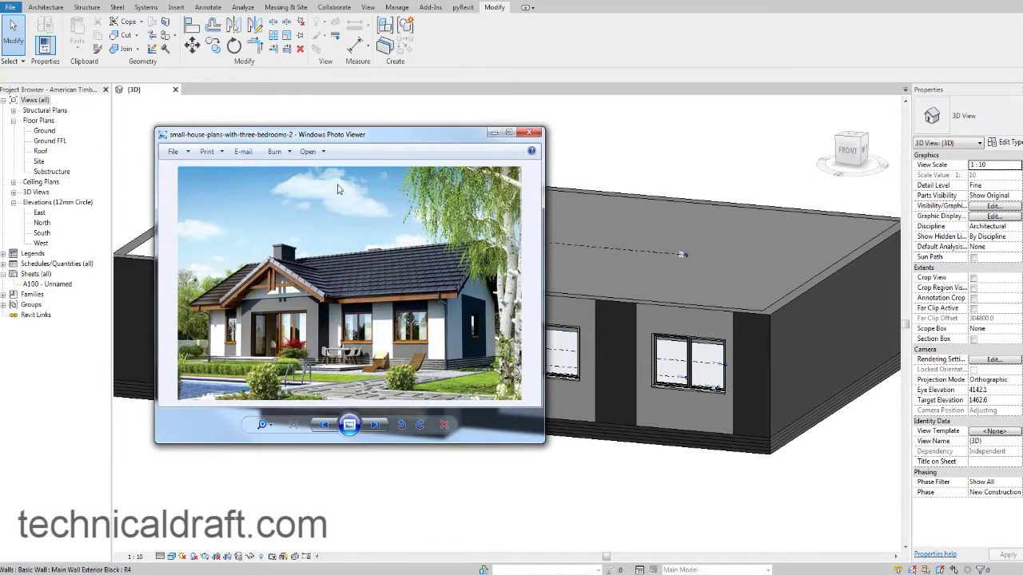
pyautogui.hotkey('alt', 'Tab')
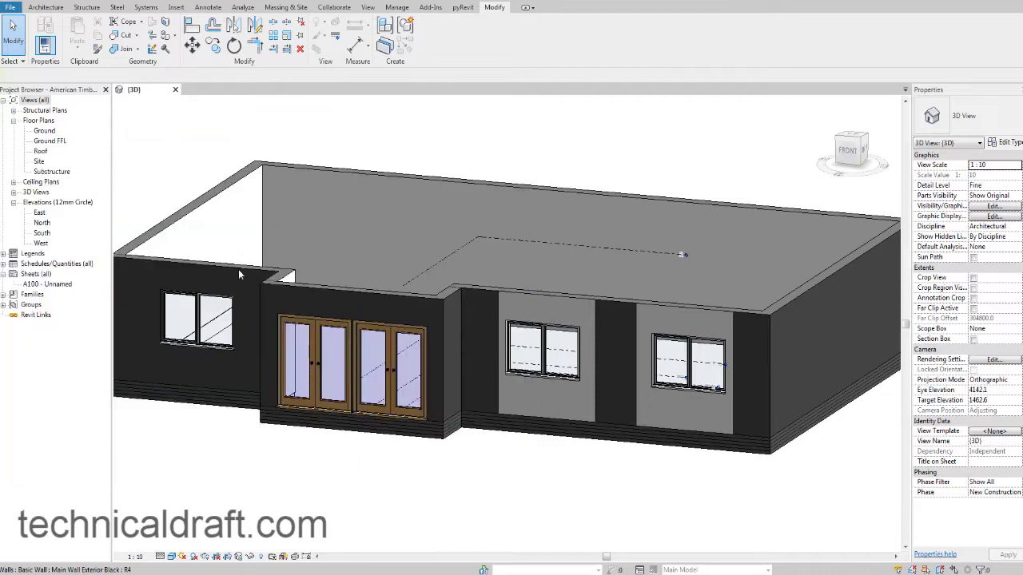
pyautogui.keyDown('shift'); pyautogui.moveTo(251, 316); pyautogui.dragTo(324, 331, button='middle'); pyautogui.keyUp('shift')
pyautogui.scroll(2, 271, 332)
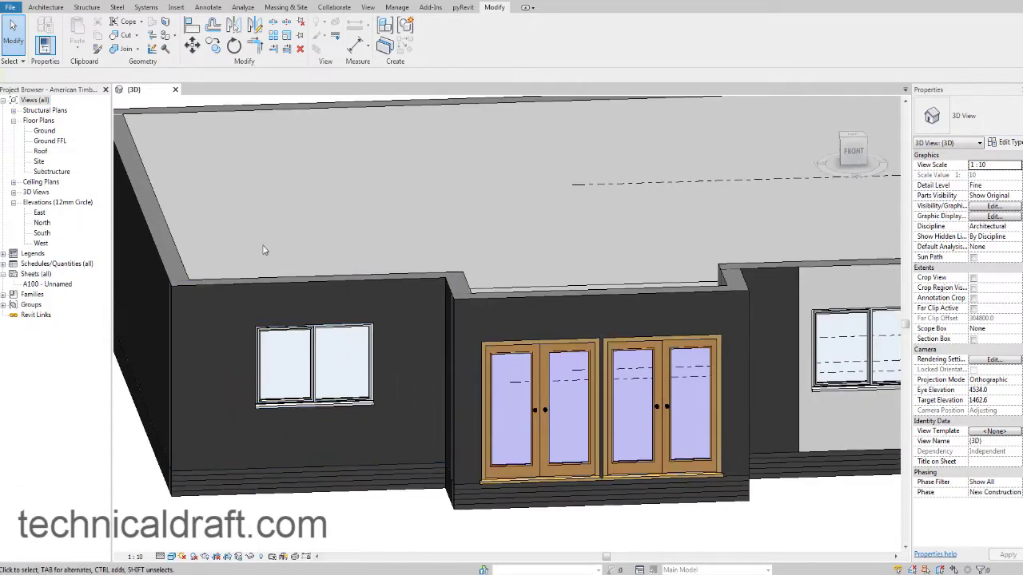
pyautogui.click(273, 21)
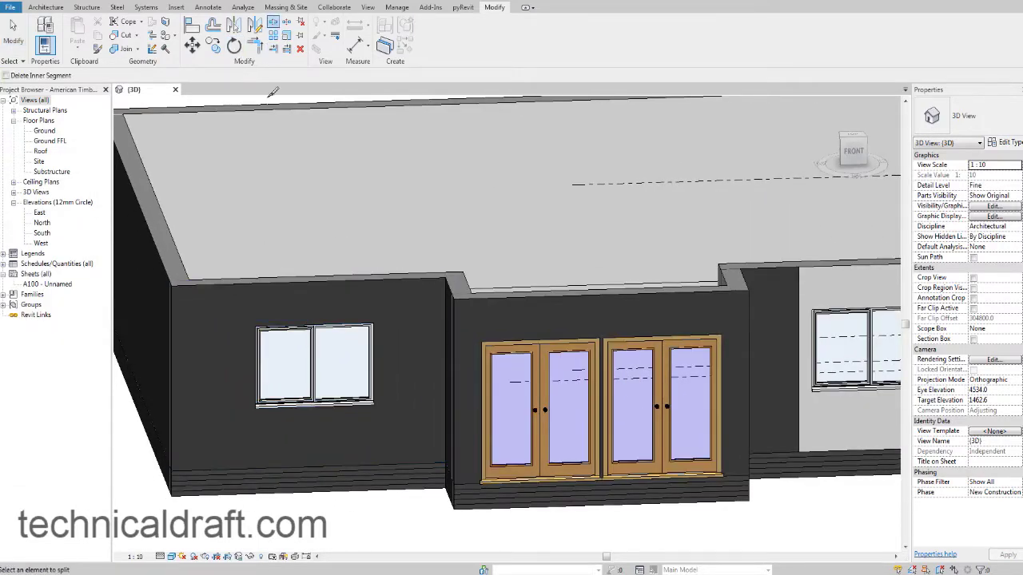
pyautogui.click(237, 281)
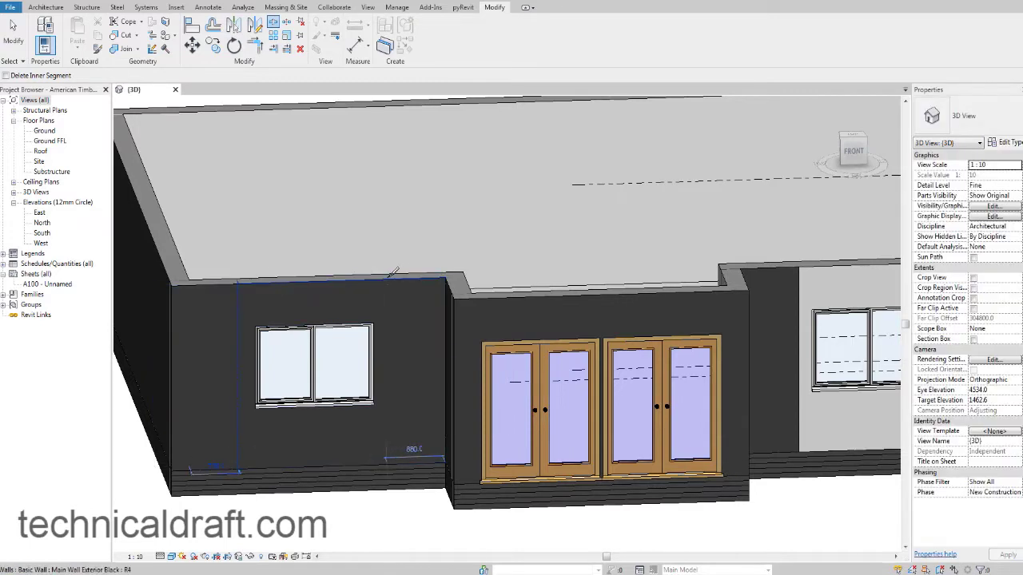
pyautogui.click(390, 275)
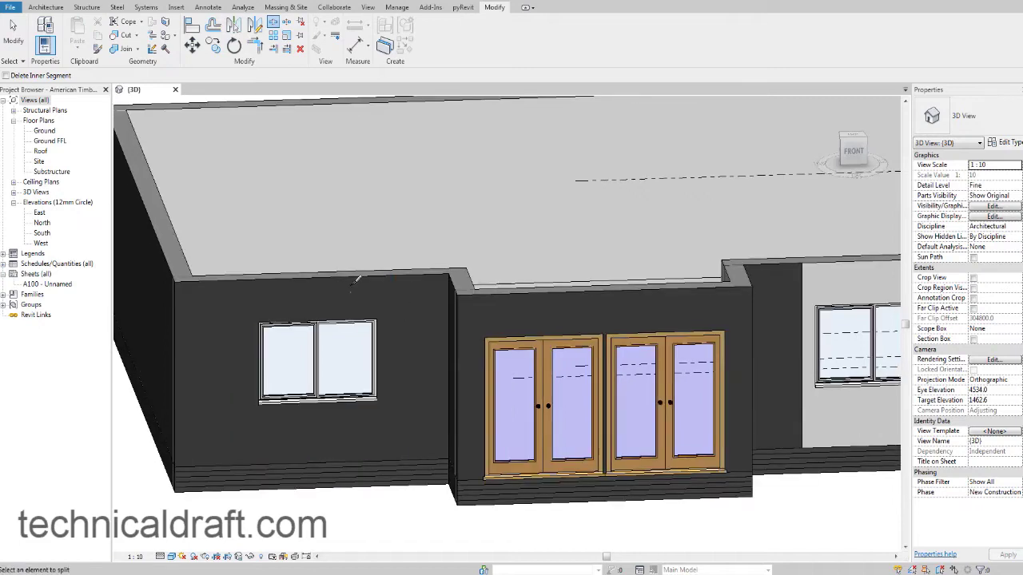
pyautogui.press('Escape')
# Change the newly split section around the window on the other side of the entrance doors to Main Wall Exterior White.
pyautogui.click(335, 280)
pyautogui.click(944, 111)
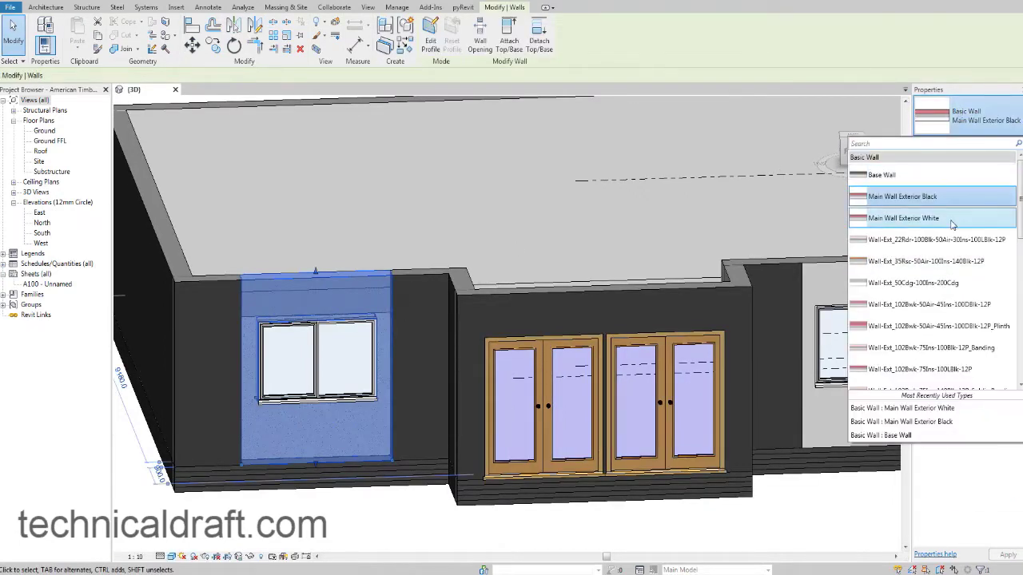
pyautogui.click(951, 221)
pyautogui.press('Escape')
# In the front view, align the door-side edge of the middle white wall section with the near side of its window.
pyautogui.keyDown('shift'); pyautogui.moveTo(431, 194); pyautogui.dragTo(471, 235, button='middle'); pyautogui.keyUp('shift')
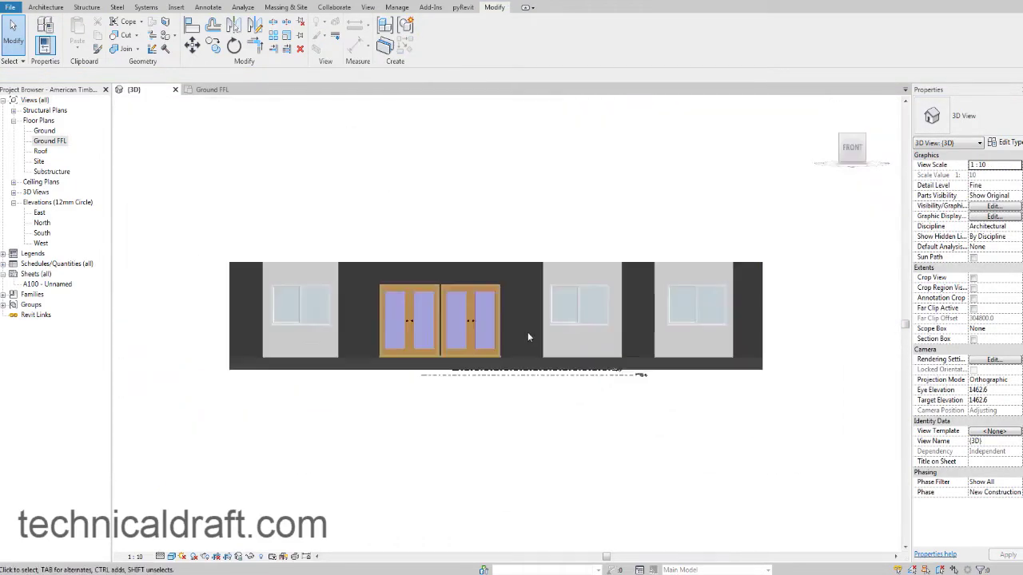
pyautogui.scroll(5, 536, 321)
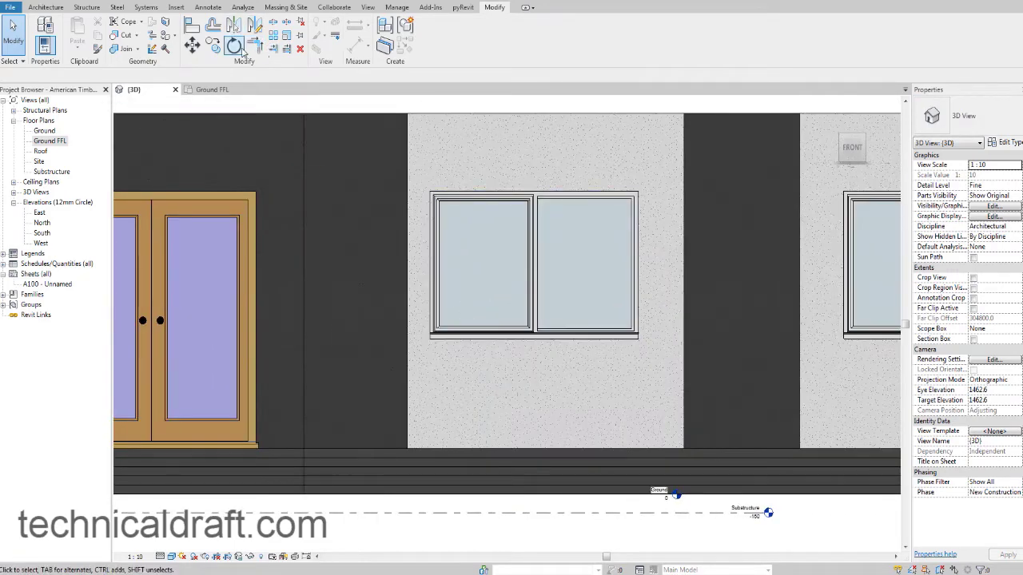
pyautogui.click(192, 26)
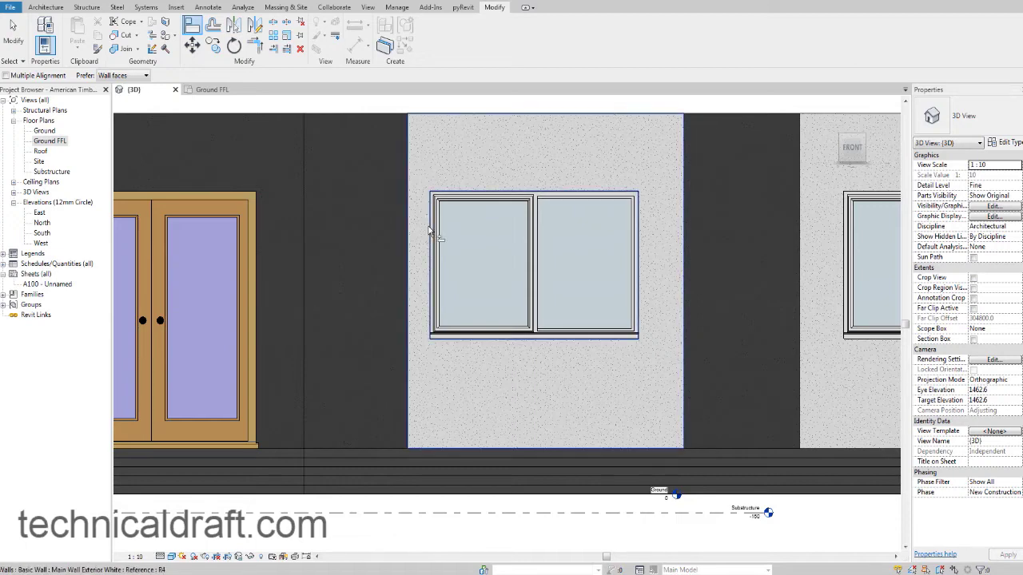
pyautogui.press('Tab')
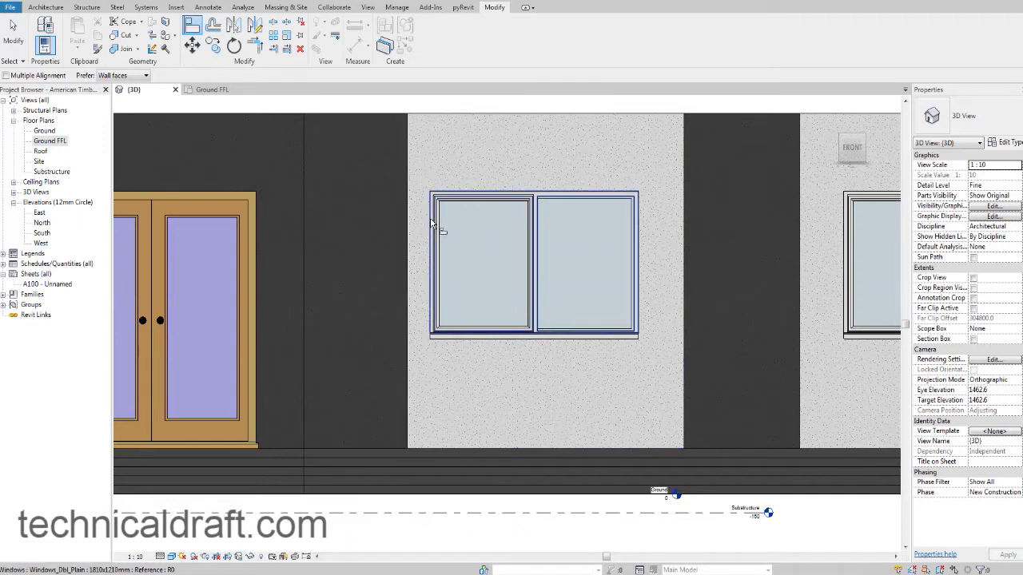
pyautogui.press('Tab')
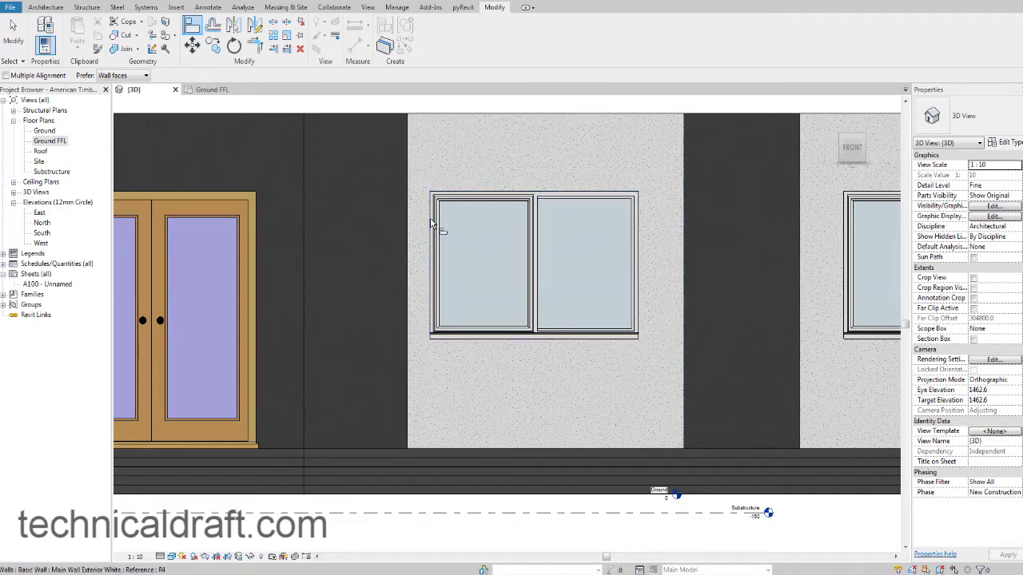
pyautogui.press('Tab')
pyautogui.press('Tab')
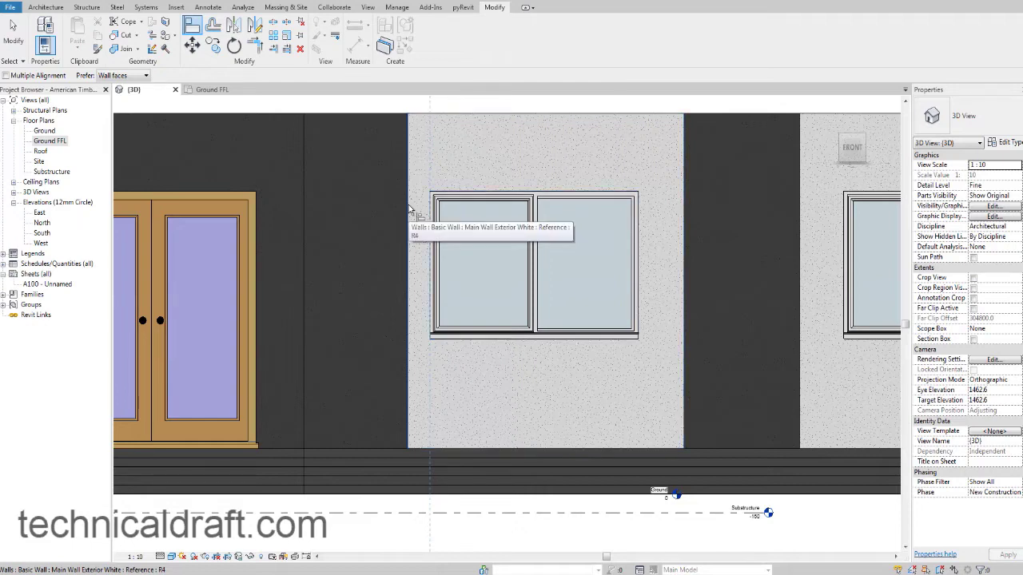
pyautogui.click(409, 210)
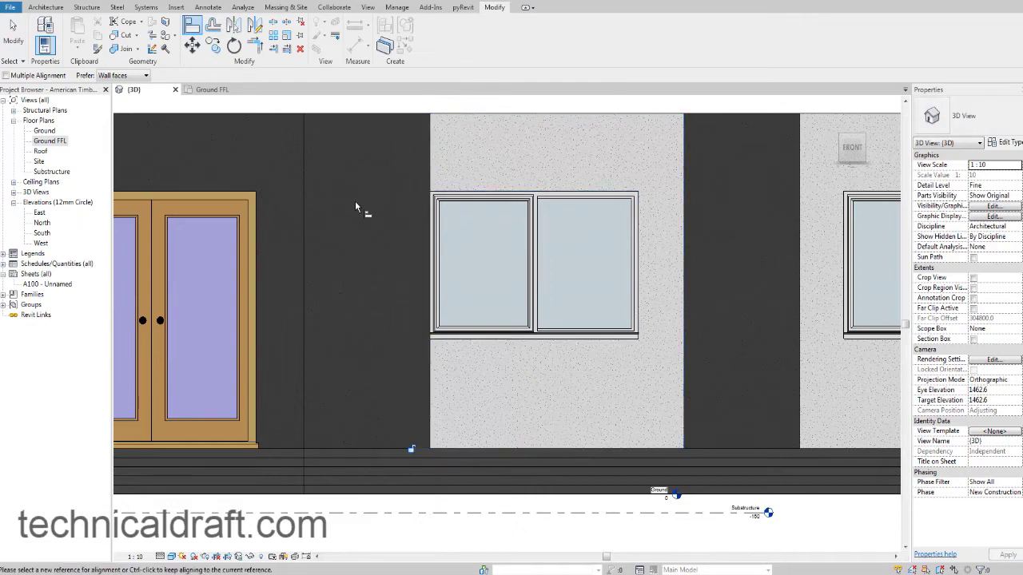
# Align the middle white section's opposite edge with the far side of its window.
pyautogui.moveTo(430, 206); pyautogui.dragTo(395, 208, button='middle')
pyautogui.scroll(-1, 392, 207)
pyautogui.moveTo(553, 247); pyautogui.dragTo(471, 250, button='middle')
pyautogui.scroll(2, 533, 240)
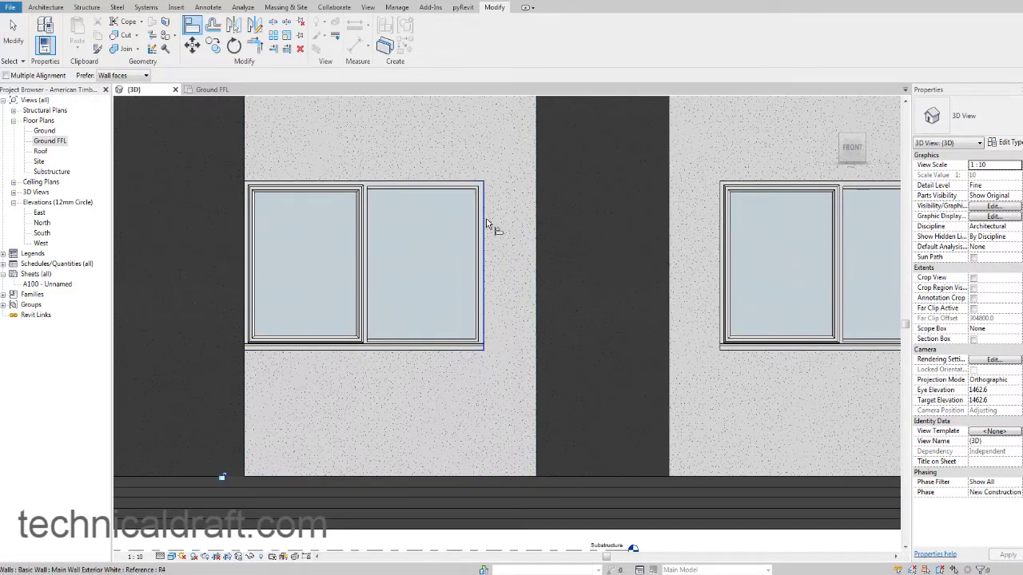
pyautogui.click(486, 226)
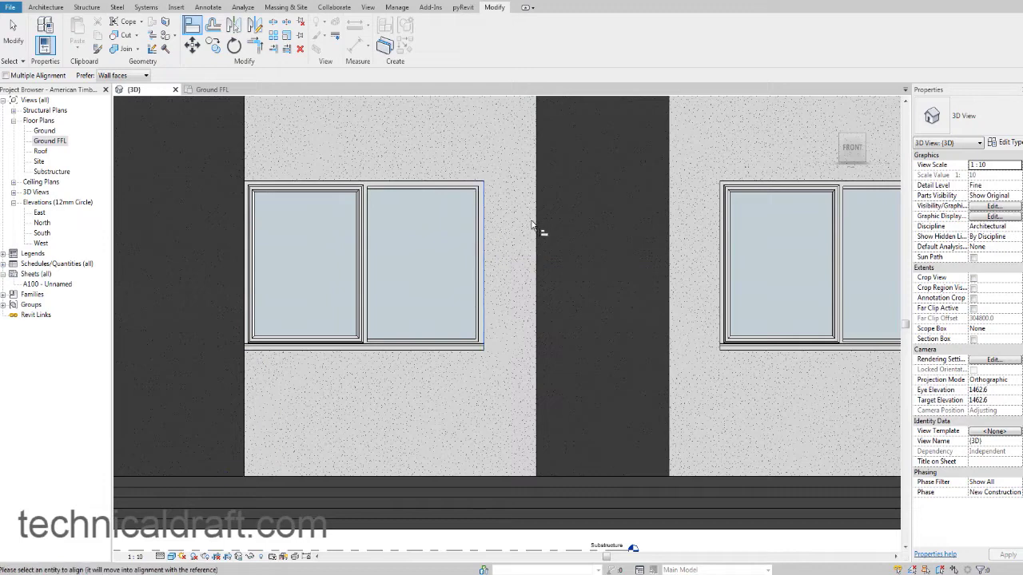
pyautogui.press('Tab')
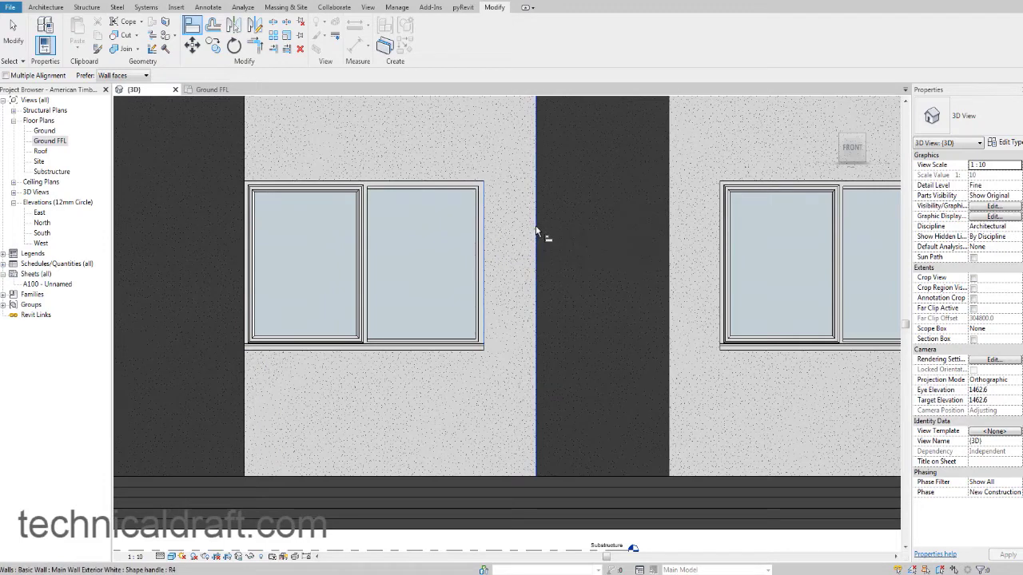
pyautogui.click(537, 231)
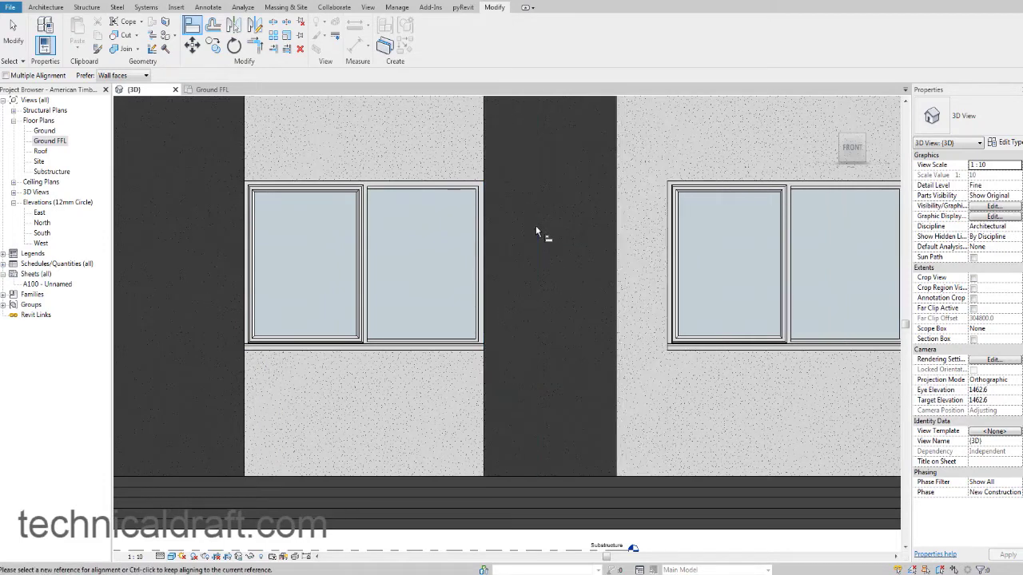
# Align the door-side edge of the last white wall section with the adjacent side of its window.
pyautogui.scroll(-1, 536, 231)
pyautogui.moveTo(620, 258); pyautogui.dragTo(486, 245, button='middle')
pyautogui.scroll(2, 471, 235)
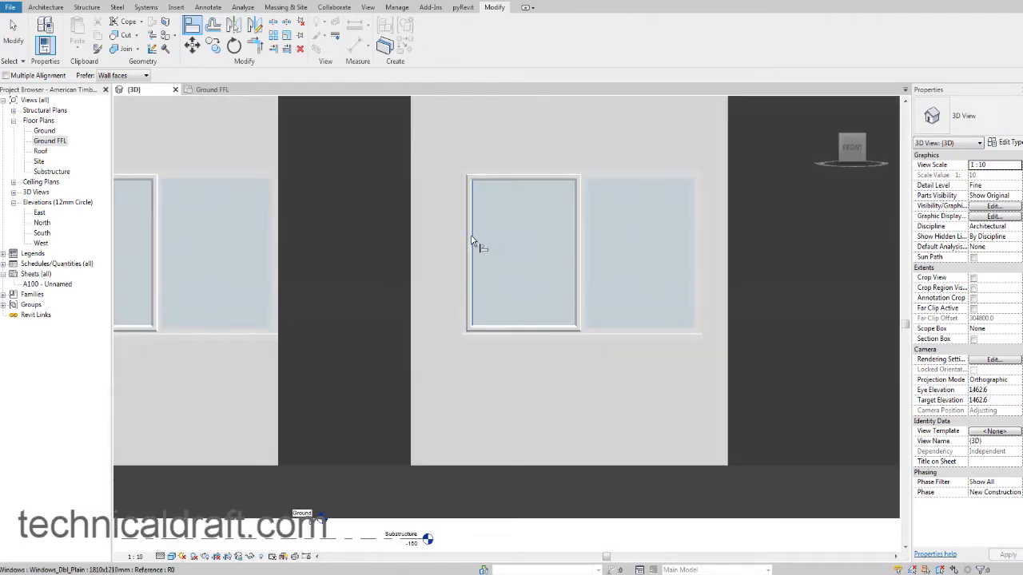
pyautogui.click(463, 230)
pyautogui.click(413, 225)
pyautogui.scroll(-2, 448, 233)
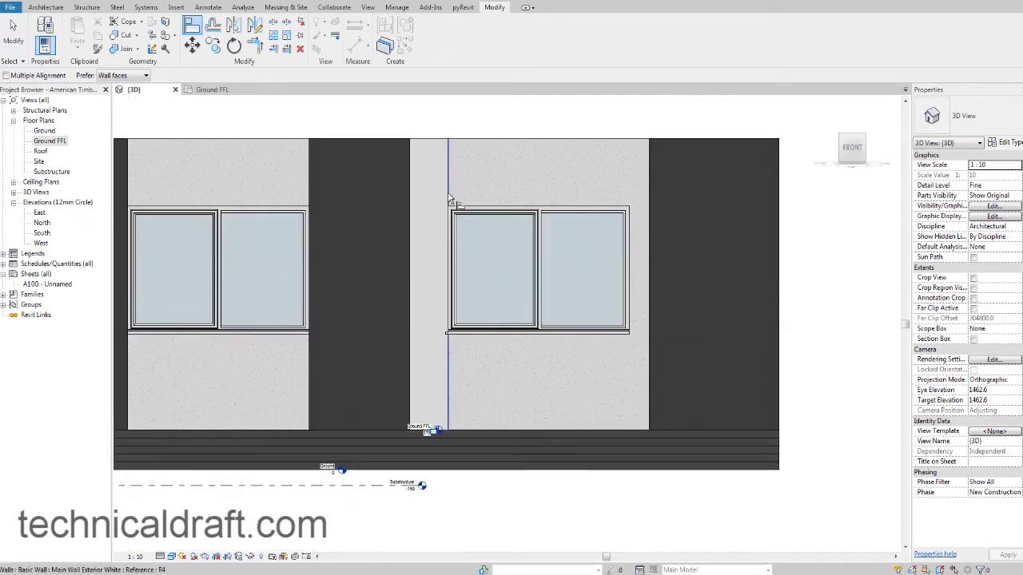
# Align the edges of the outermost white wall section and its adjoining black walls with both sides of the window.
pyautogui.click(449, 199)
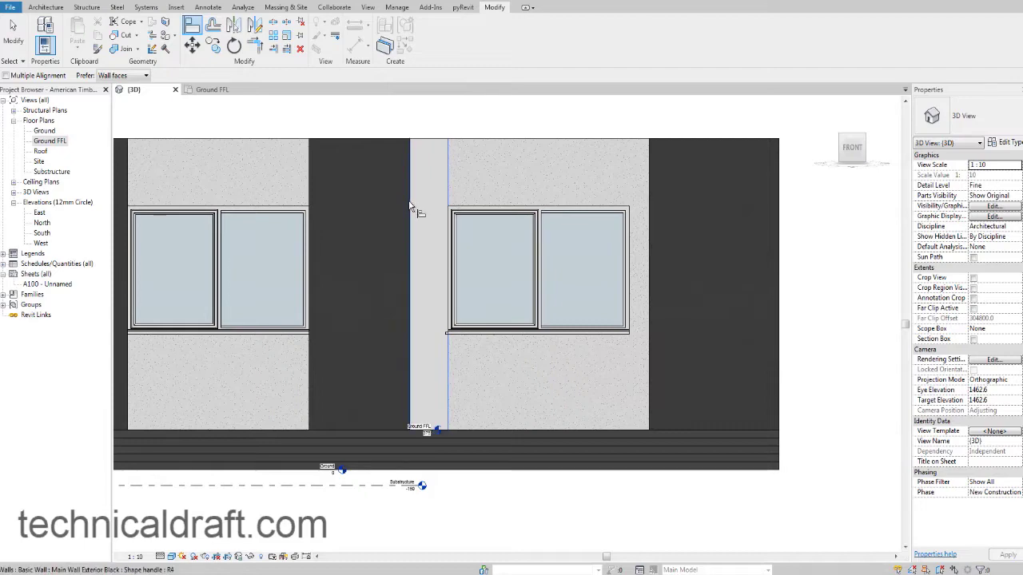
pyautogui.click(410, 206)
pyautogui.scroll(5, 472, 258)
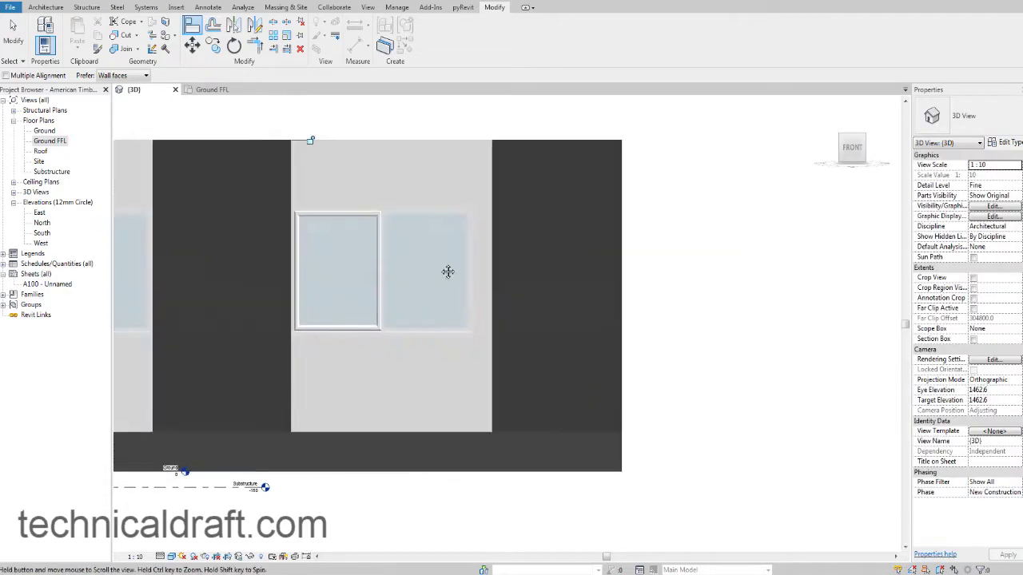
pyautogui.click(457, 222)
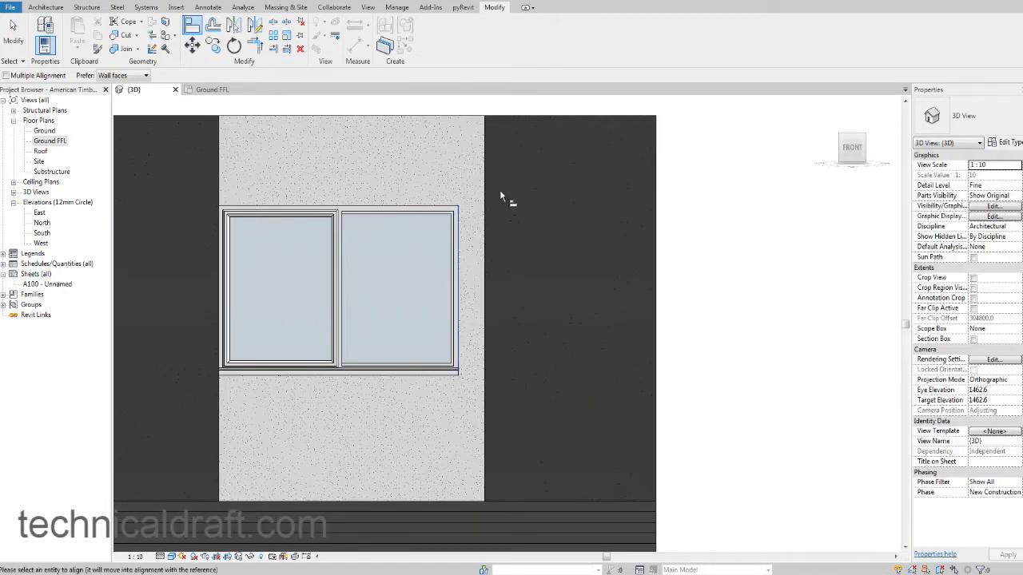
pyautogui.click(486, 201)
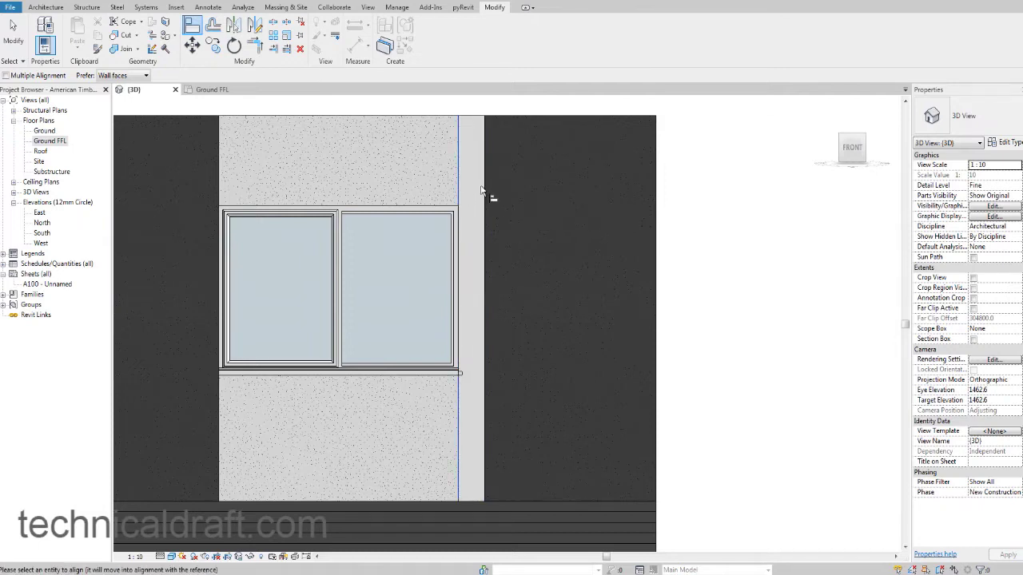
pyautogui.scroll(-5, 481, 192)
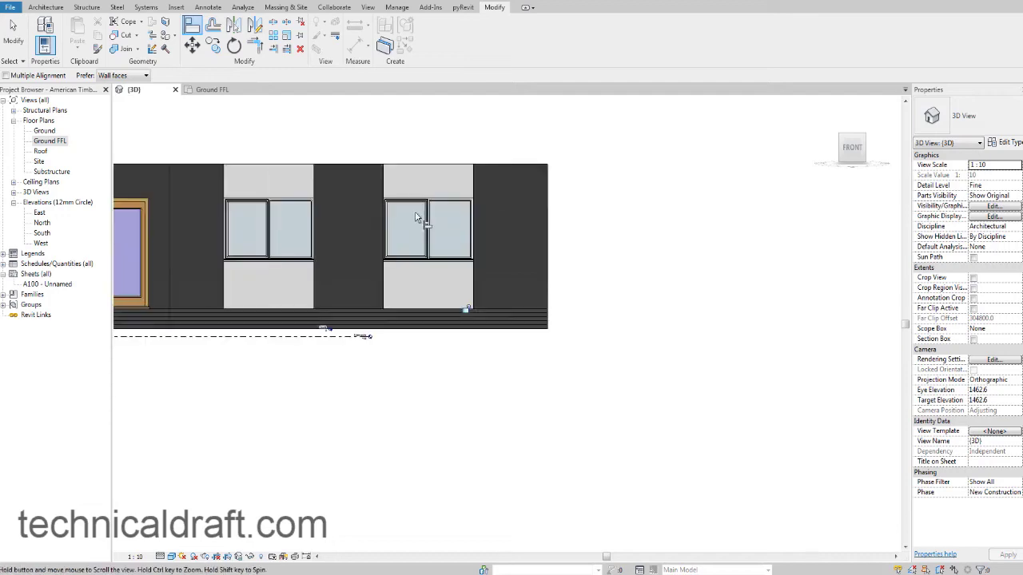
# Across the entrance, align the door-side edge of the white section and the adjoining black wall with the near side of its window.
pyautogui.moveTo(305, 216); pyautogui.dragTo(459, 239, button='middle')
pyautogui.scroll(5, 379, 239)
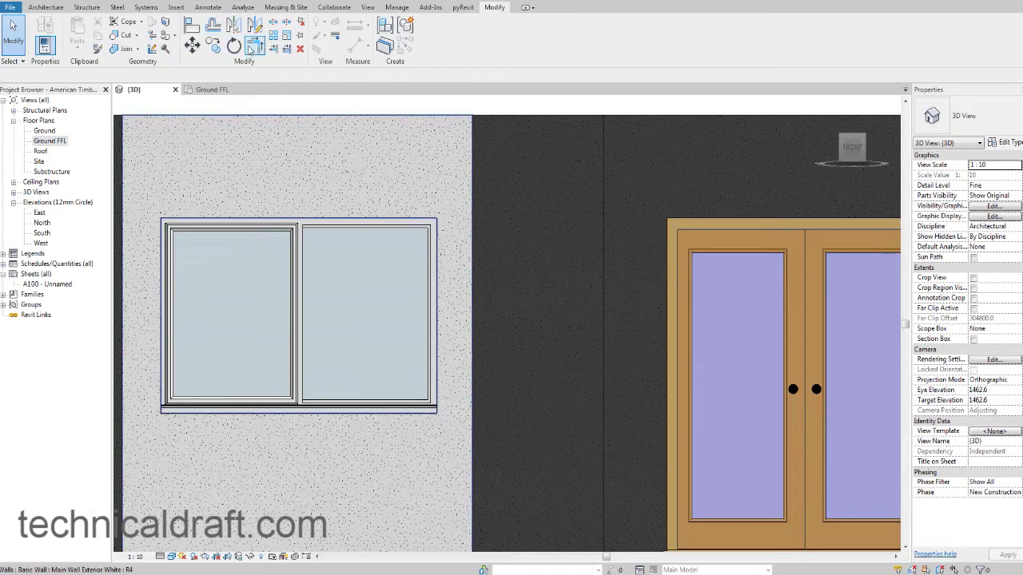
pyautogui.click(192, 29)
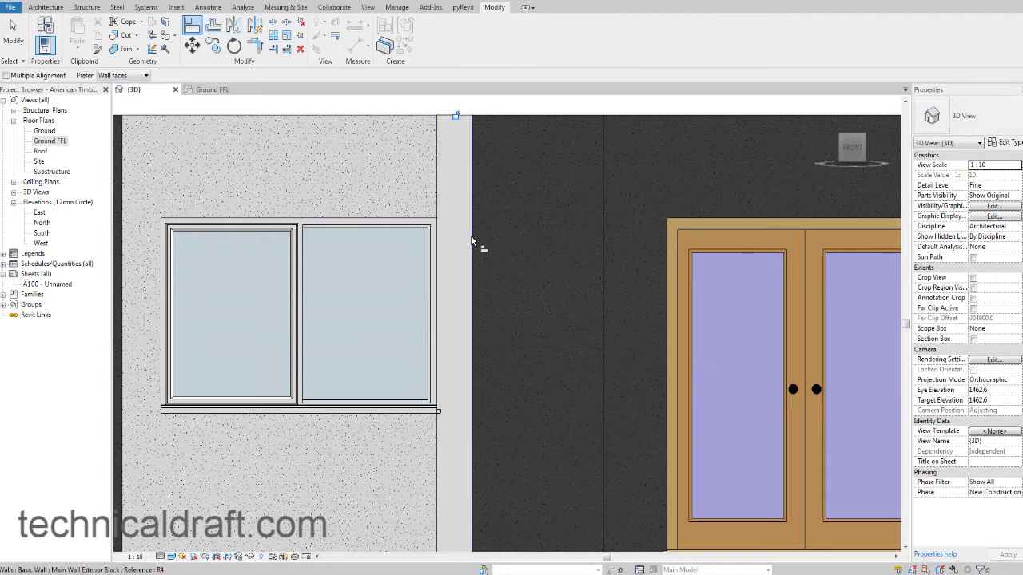
pyautogui.click(473, 242)
pyautogui.click(471, 201)
pyautogui.scroll(-2, 472, 199)
# Align the outer edge of this white section and the adjoining black wall end with the far side of the window.
pyautogui.scroll(5, 294, 215)
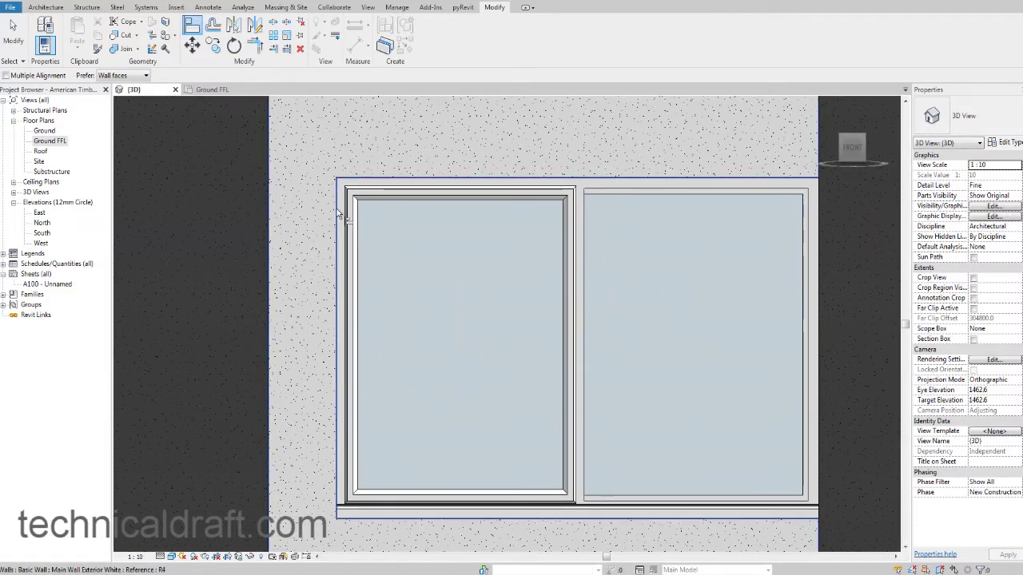
pyautogui.click(337, 209)
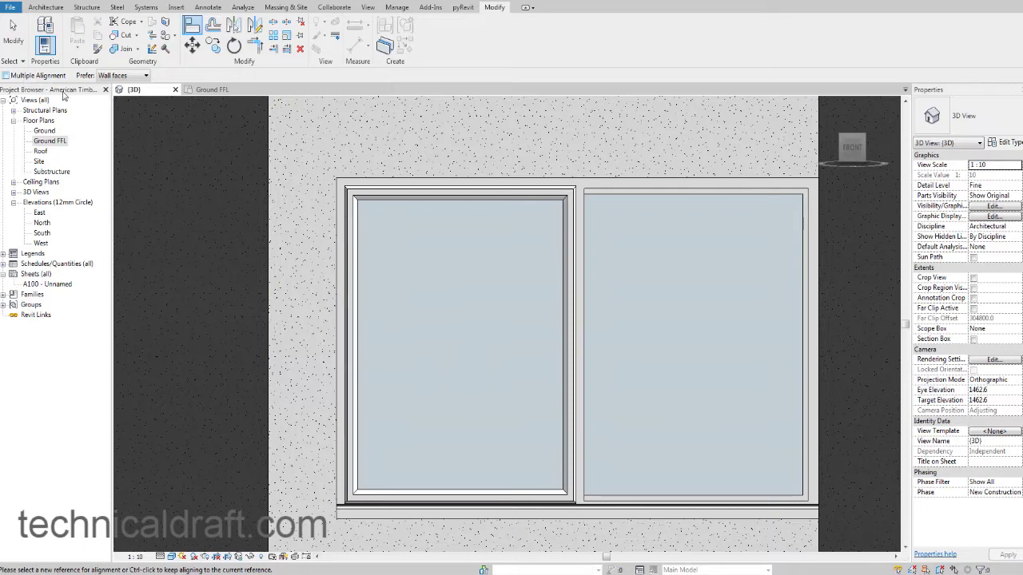
pyautogui.scroll(-2, 355, 235)
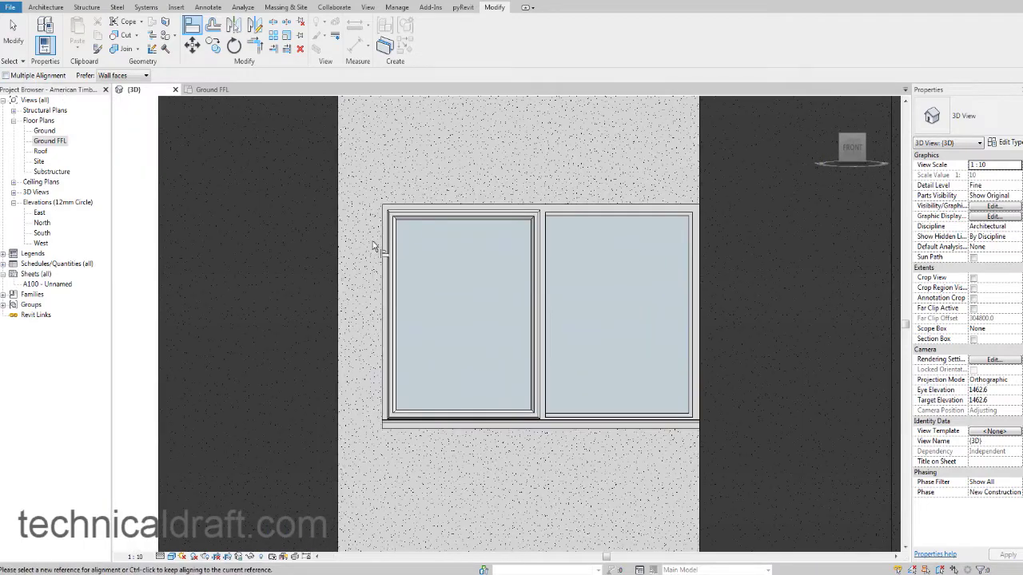
pyautogui.scroll(2, 377, 233)
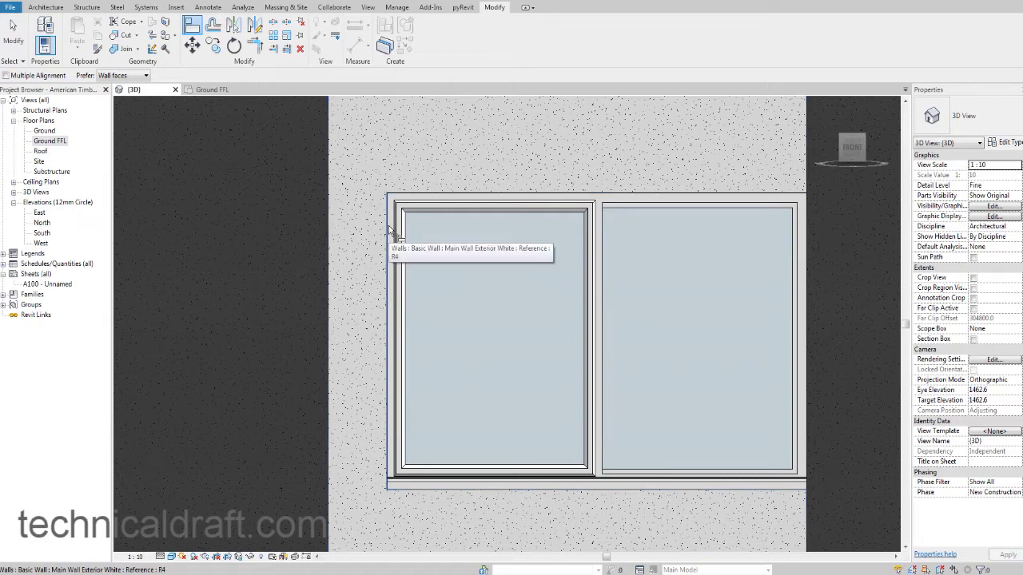
pyautogui.click(328, 218)
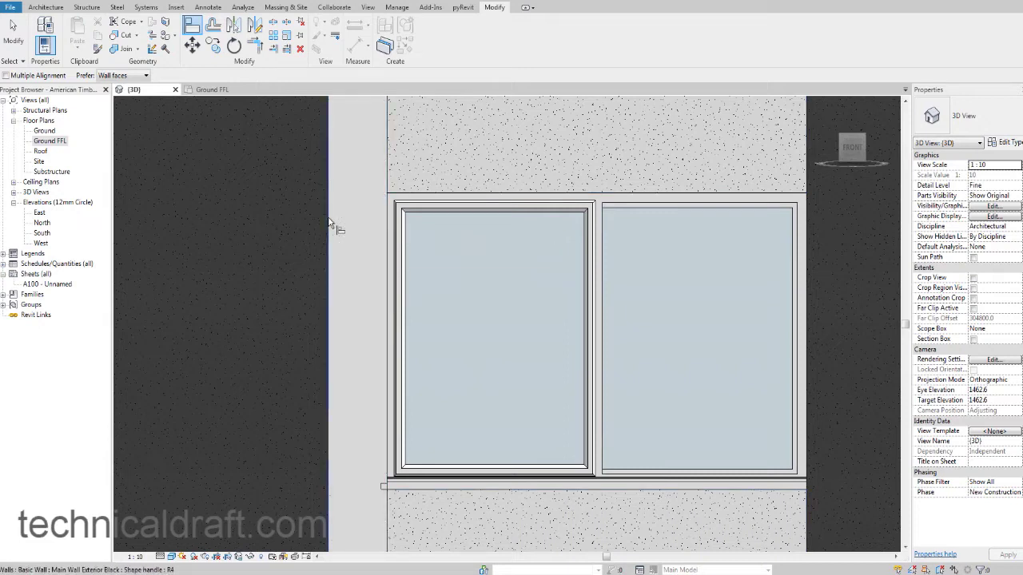
pyautogui.click(386, 166)
pyautogui.press('Escape')
pyautogui.press('Escape')
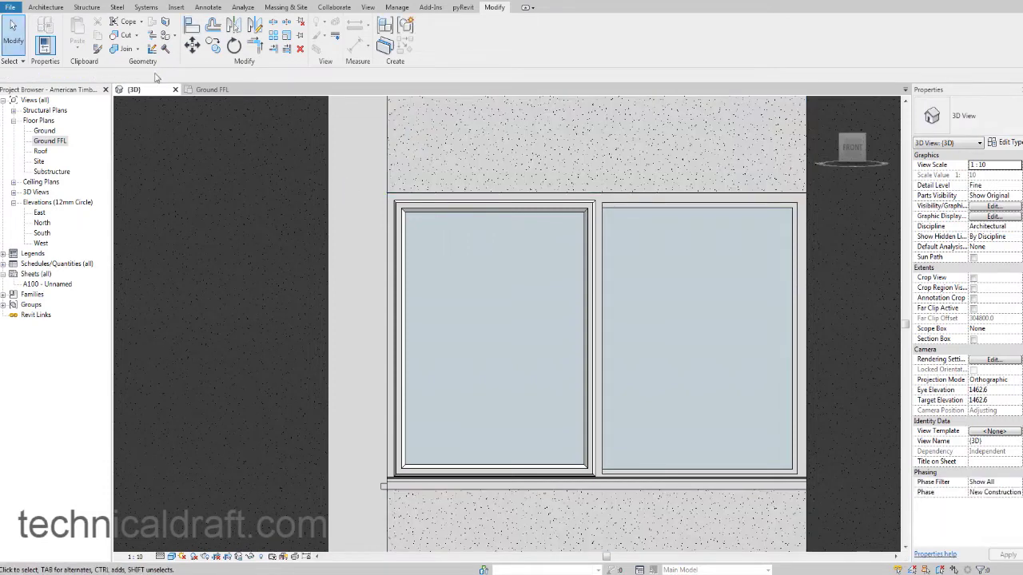
pyautogui.click(192, 26)
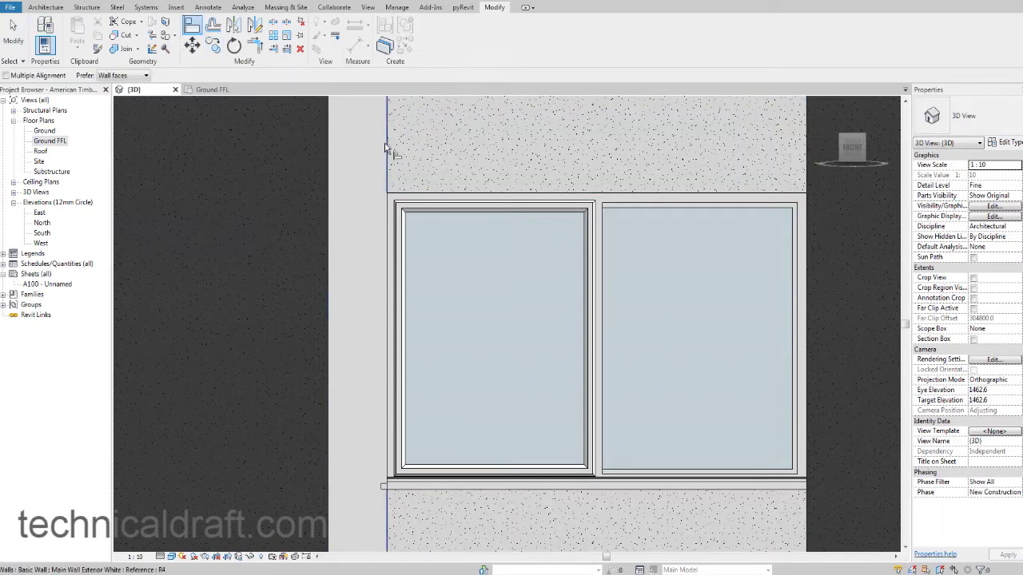
pyautogui.scroll(-2, 331, 147)
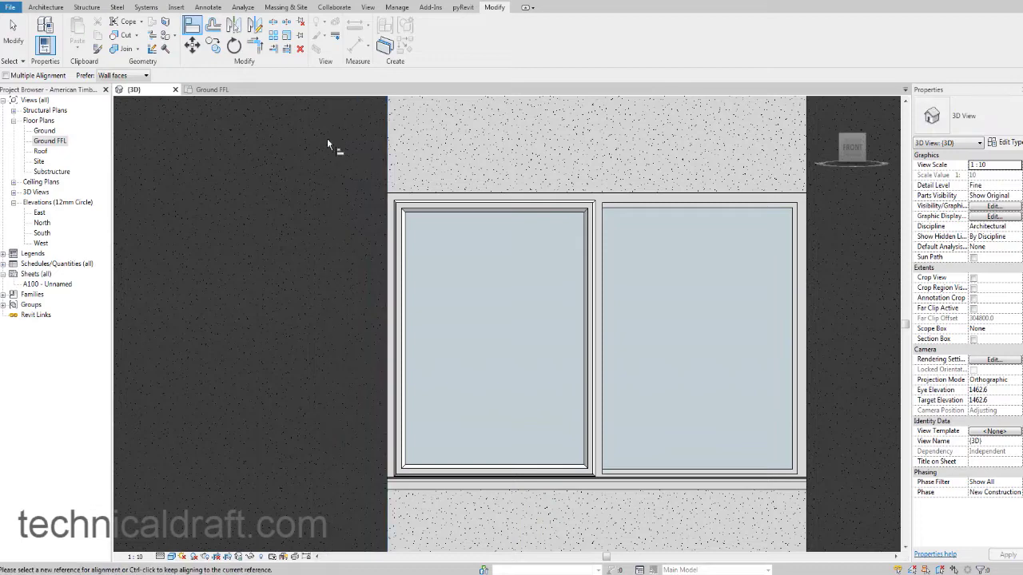
pyautogui.scroll(-5, 364, 160)
pyautogui.press('Escape')
# Examine the end wall and its window in the reference photo against the model's front facade.
pyautogui.keyDown('shift'); pyautogui.moveTo(576, 181); pyautogui.dragTo(526, 241, button='middle'); pyautogui.keyUp('shift')
pyautogui.scroll(2, 623, 240)
pyautogui.keyDown('shift'); pyautogui.moveTo(479, 308); pyautogui.dragTo(434, 359, button='middle'); pyautogui.keyUp('shift')
pyautogui.scroll(-2, 500, 303)
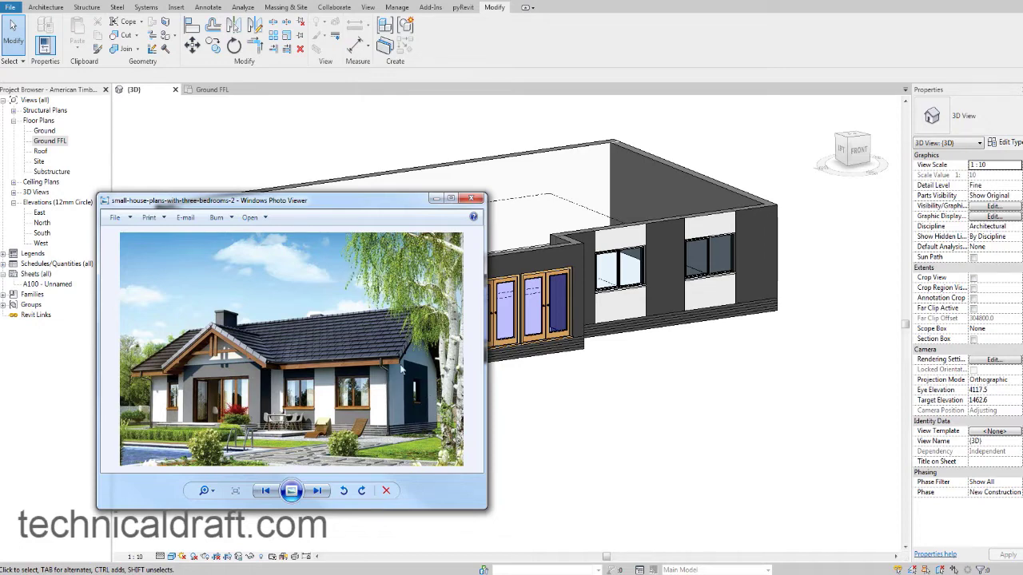
pyautogui.scroll(4, 424, 396)
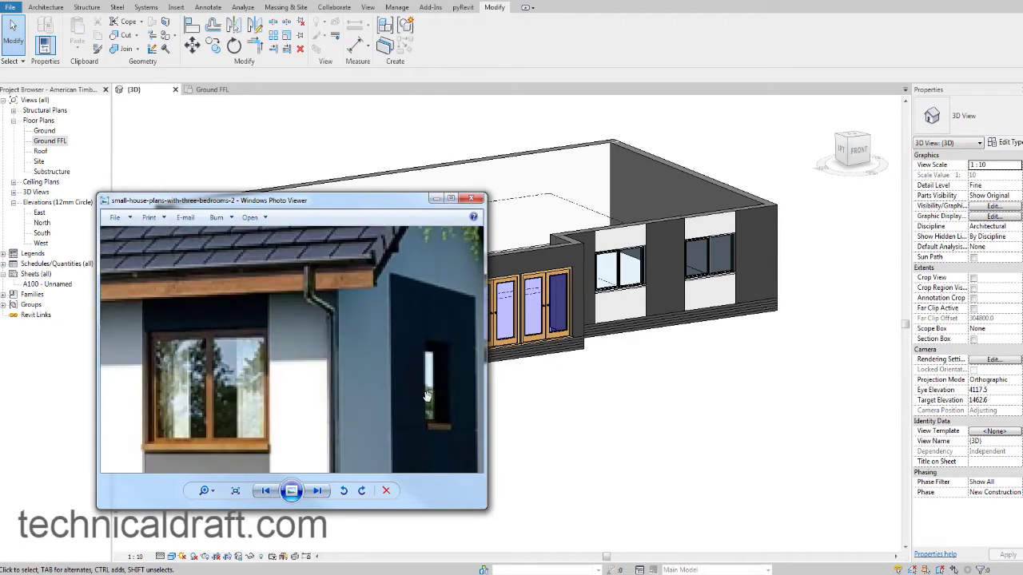
pyautogui.scroll(-1, 415, 398)
pyautogui.scroll(-3, 415, 398)
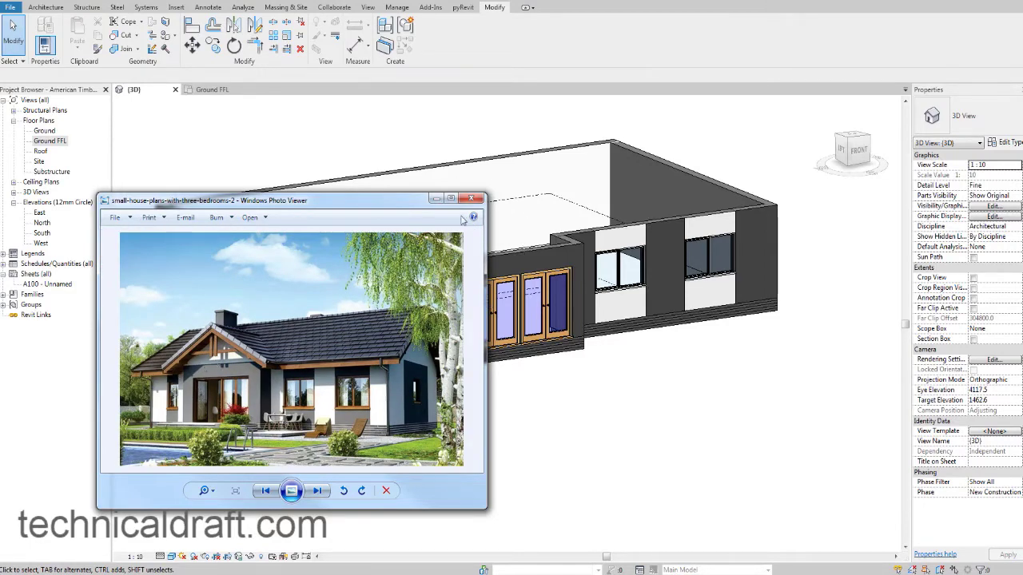
pyautogui.click(544, 252)
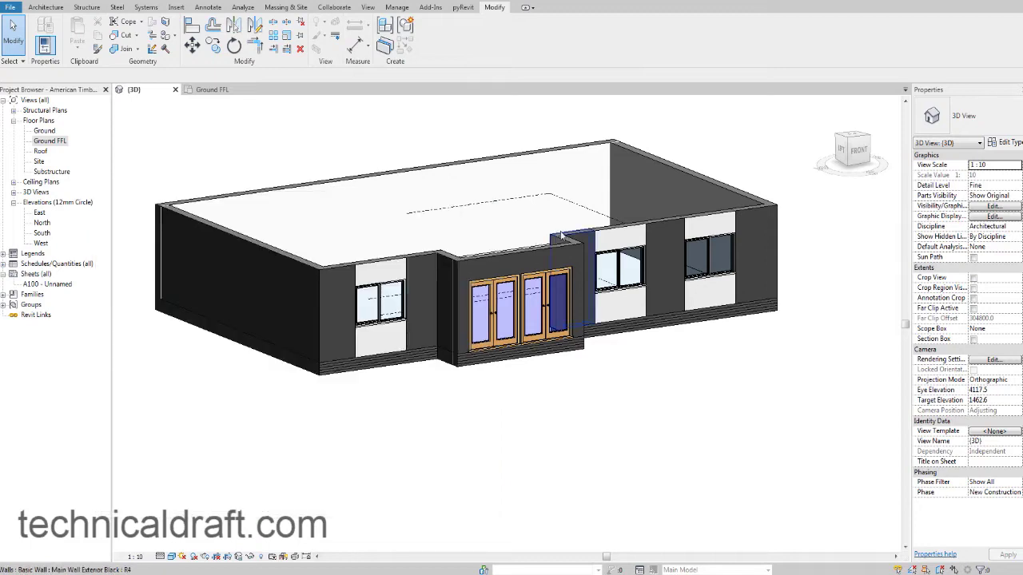
# Mirror copies of the three front white wall sections and their windows onto the rear wall in Ground FFL, using a horizontal axis through the side wall's midpoint.
pyautogui.keyDown('shift'); pyautogui.moveTo(543, 253); pyautogui.dragTo(570, 349, button='middle'); pyautogui.keyUp('shift')
pyautogui.scroll(2, 576, 316)
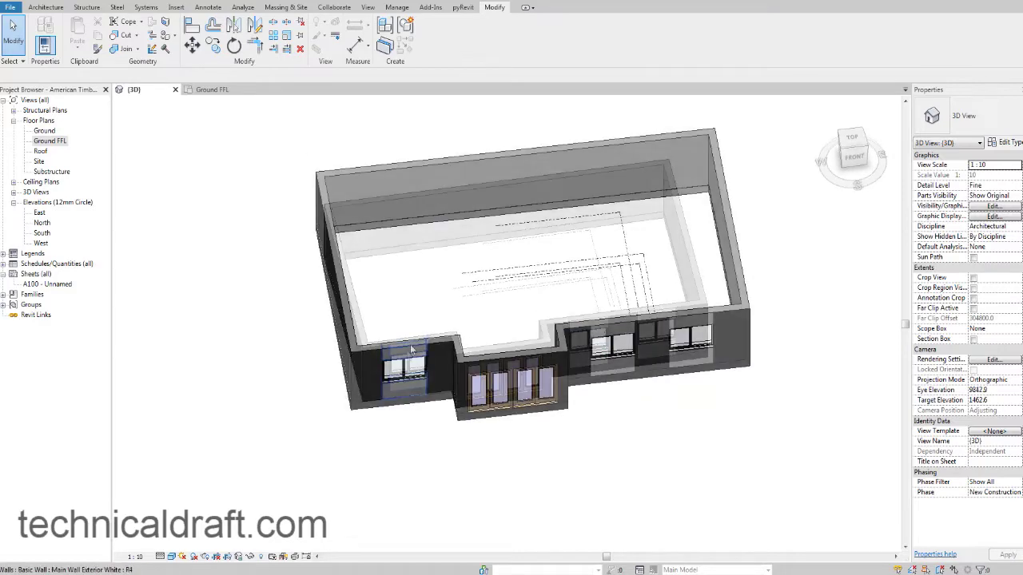
pyautogui.click(410, 347)
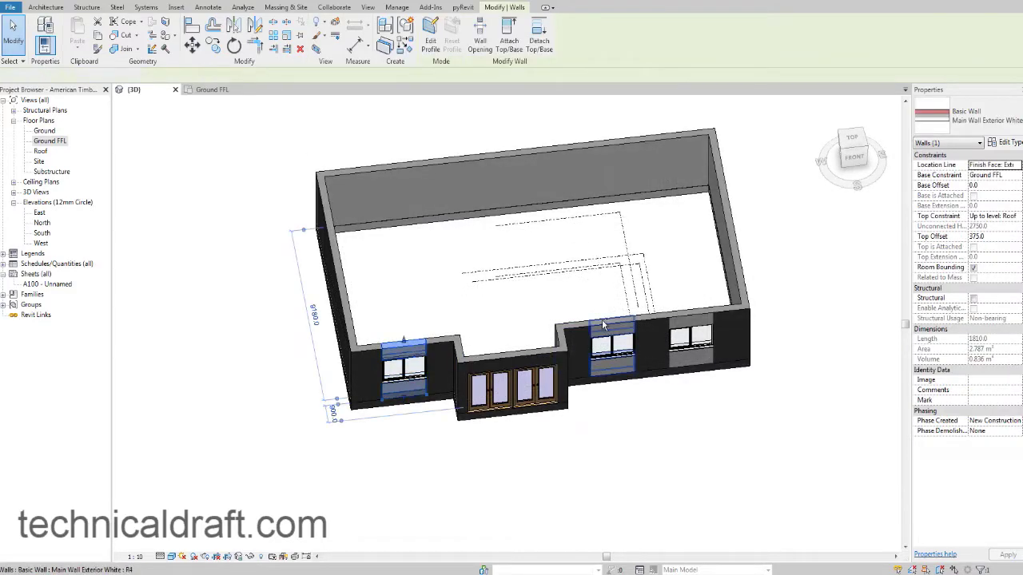
pyautogui.keyDown('ctrl'); pyautogui.click(604, 325); pyautogui.keyUp('ctrl')
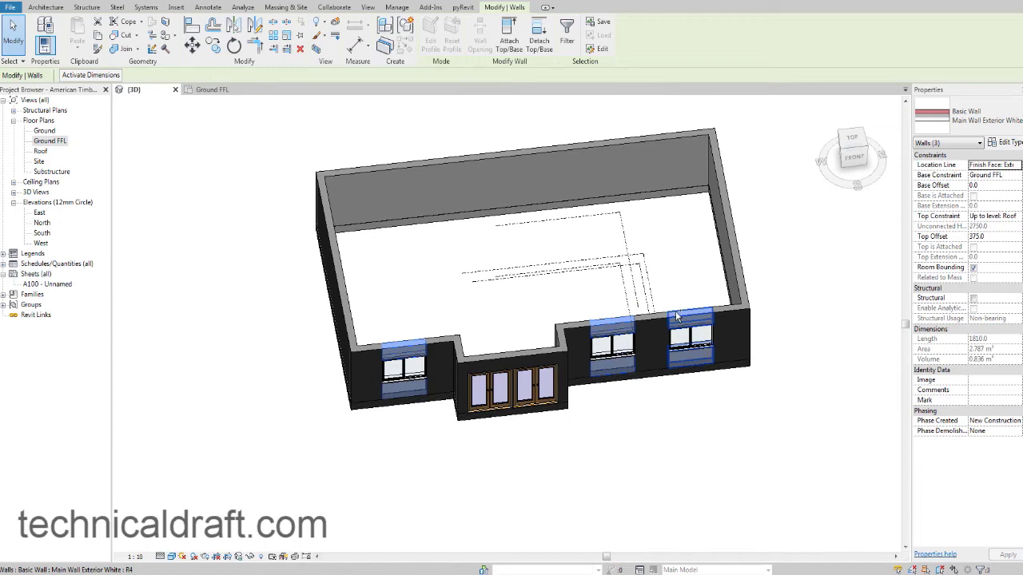
pyautogui.keyDown('ctrl'); pyautogui.click(676, 316); pyautogui.keyUp('ctrl')
pyautogui.scroll(3, 436, 374)
pyautogui.moveTo(436, 374); pyautogui.dragTo(396, 379, button='middle')
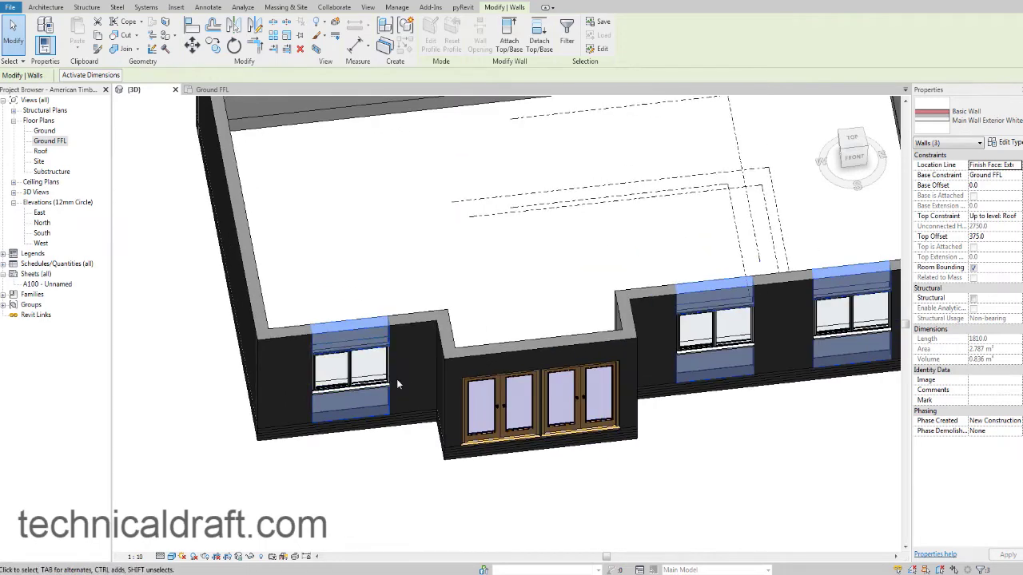
pyautogui.keyDown('ctrl'); pyautogui.click(348, 369); pyautogui.keyUp('ctrl')
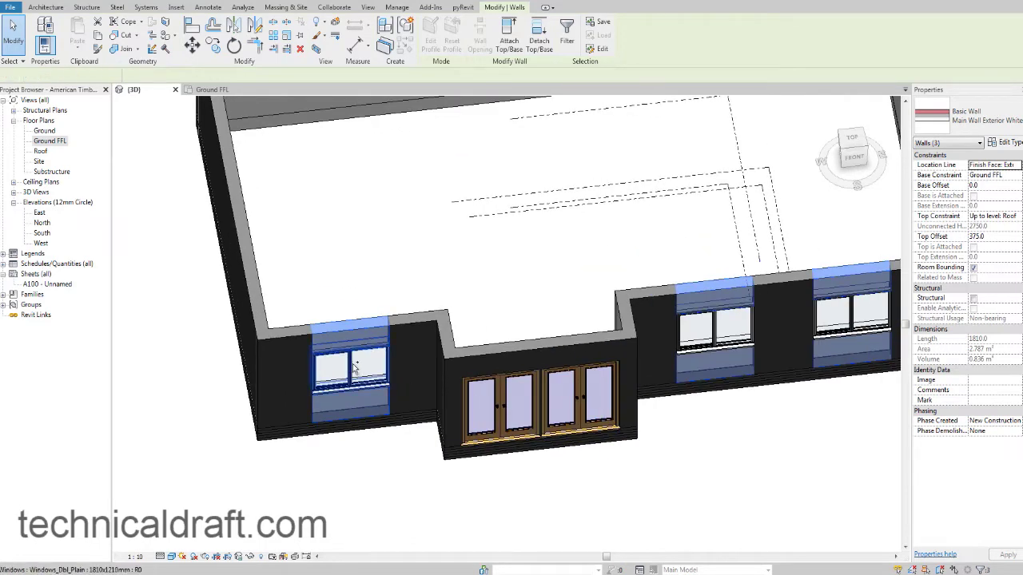
pyautogui.keyDown('ctrl'); pyautogui.click(723, 336); pyautogui.keyUp('ctrl')
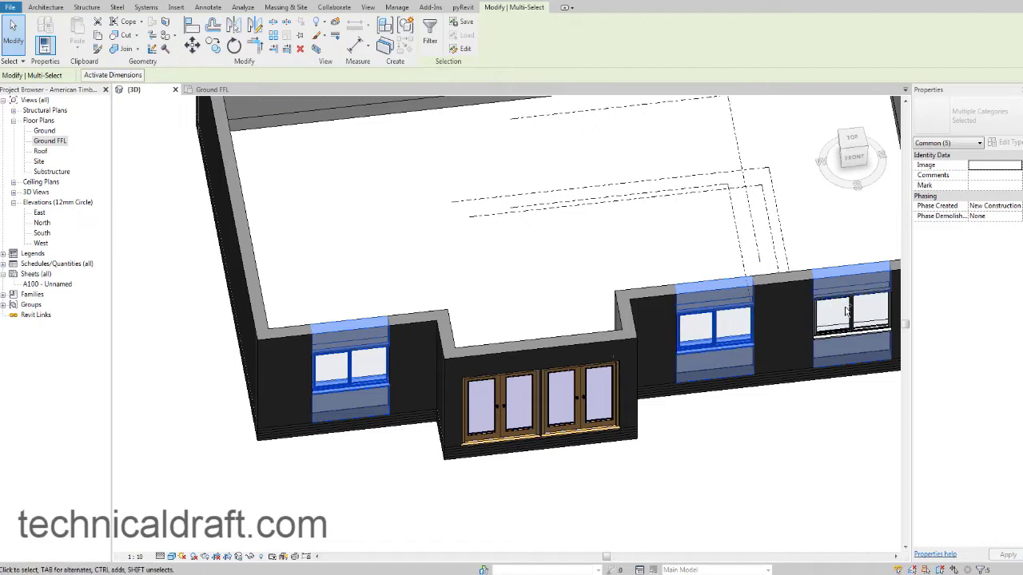
pyautogui.keyDown('ctrl'); pyautogui.click(849, 314); pyautogui.keyUp('ctrl')
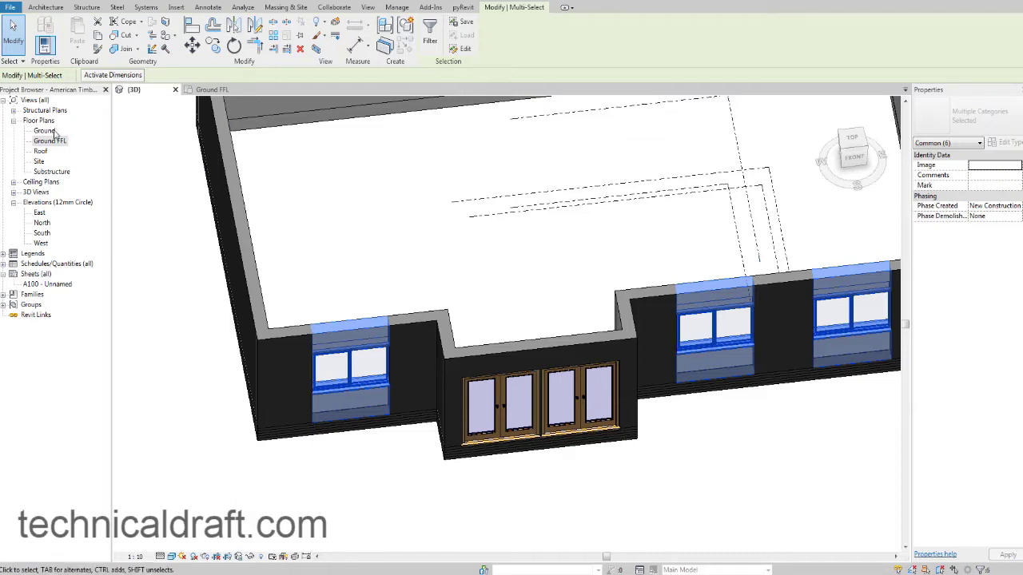
pyautogui.click(211, 90)
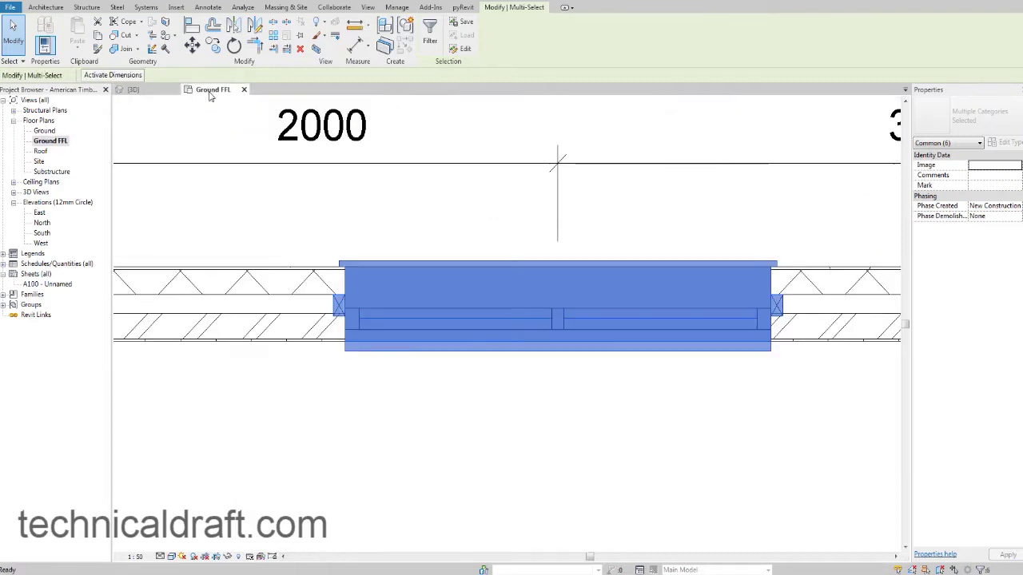
pyautogui.scroll(-6, 332, 243)
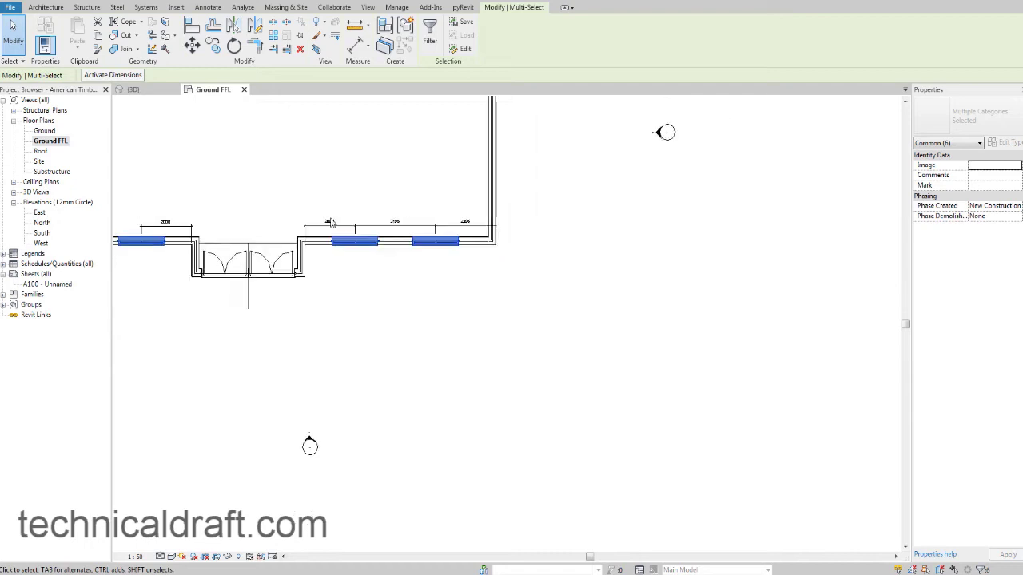
pyautogui.moveTo(408, 267)
pyautogui.mouseDown(button='middle')
pyautogui.moveTo(458, 336)
pyautogui.moveTo(455, 349)
pyautogui.mouseUp(button='middle')
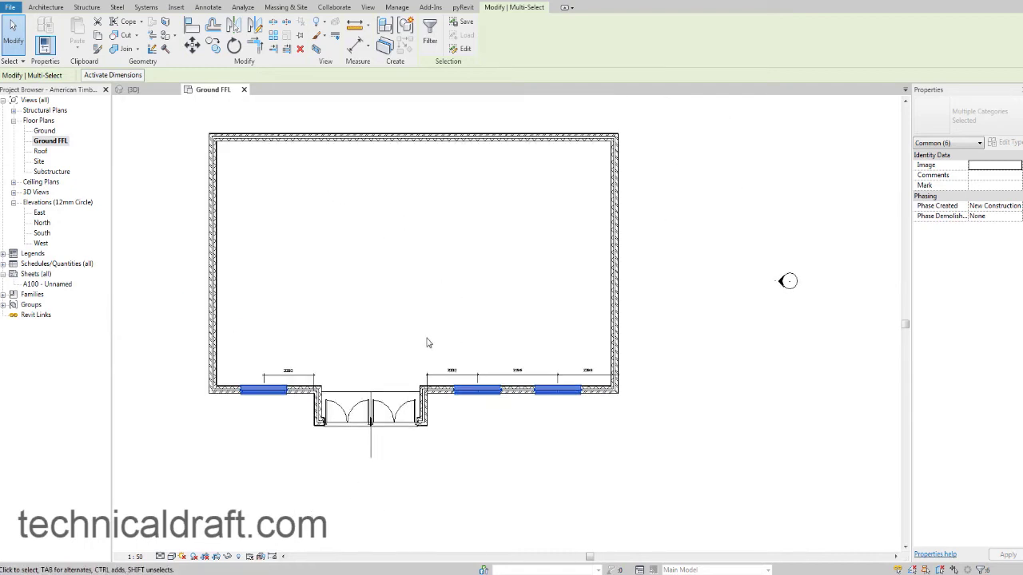
pyautogui.moveTo(339, 270); pyautogui.dragTo(343, 282, button='middle')
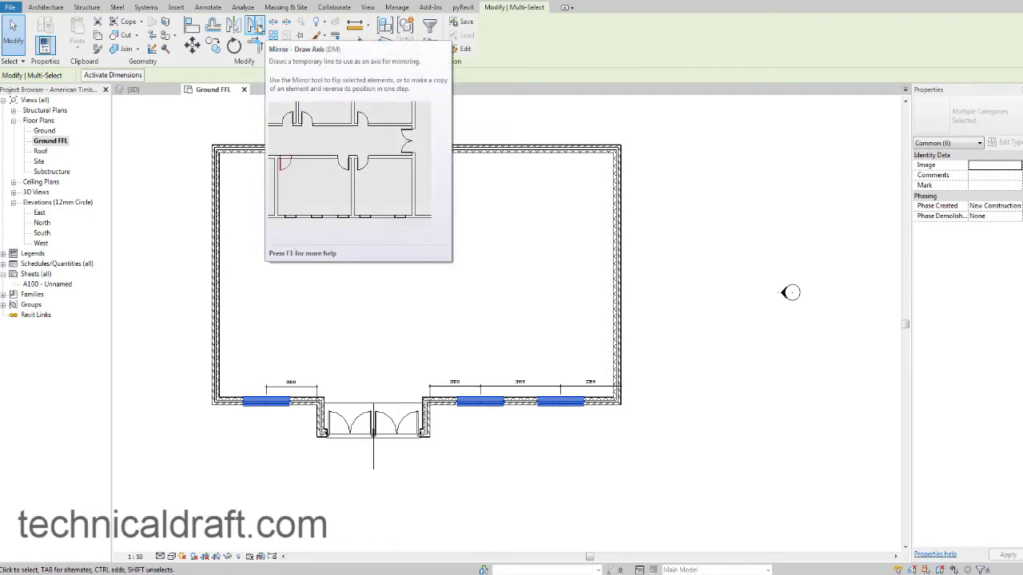
pyautogui.click(257, 26)
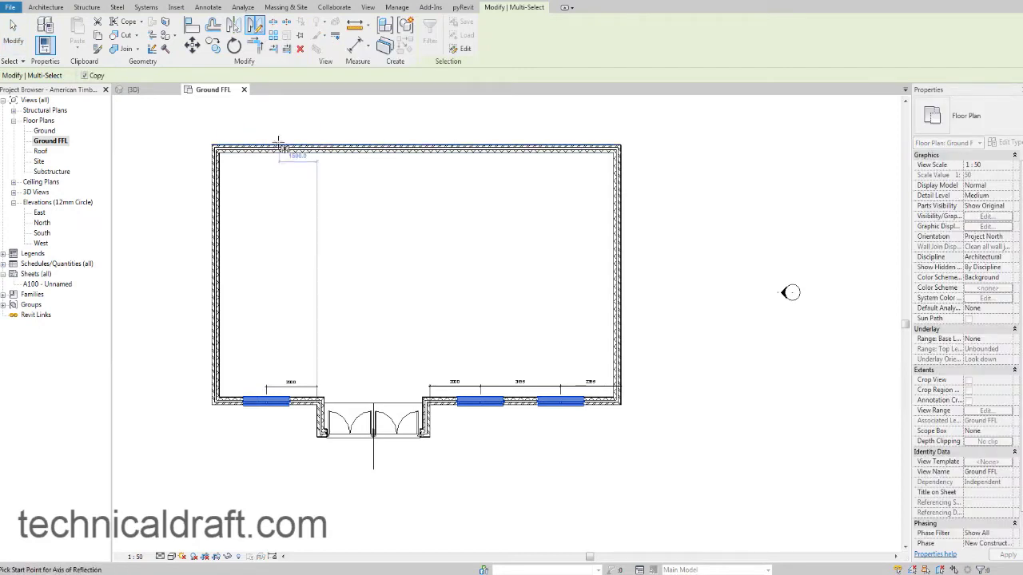
pyautogui.click(220, 276)
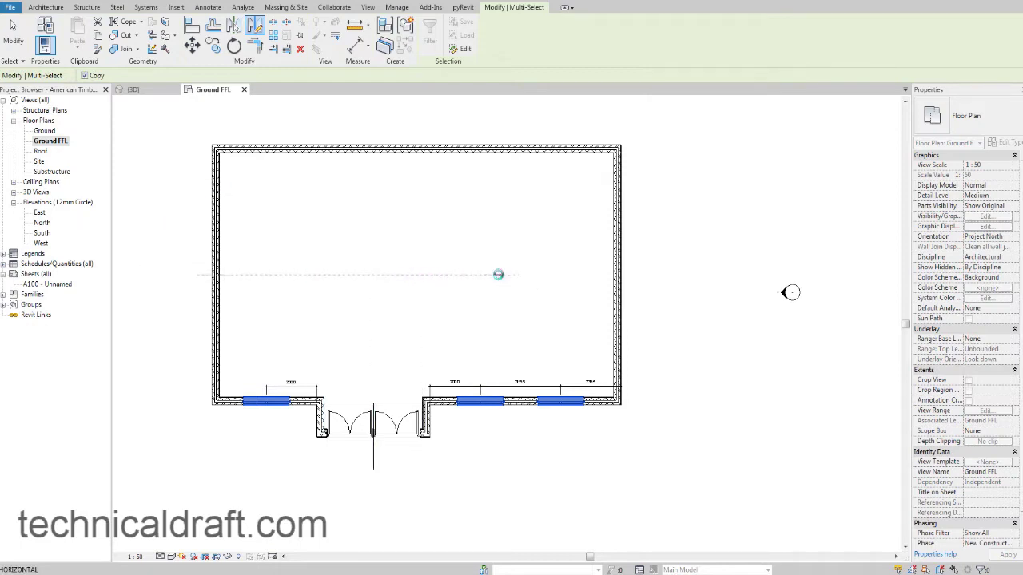
pyautogui.click(499, 276)
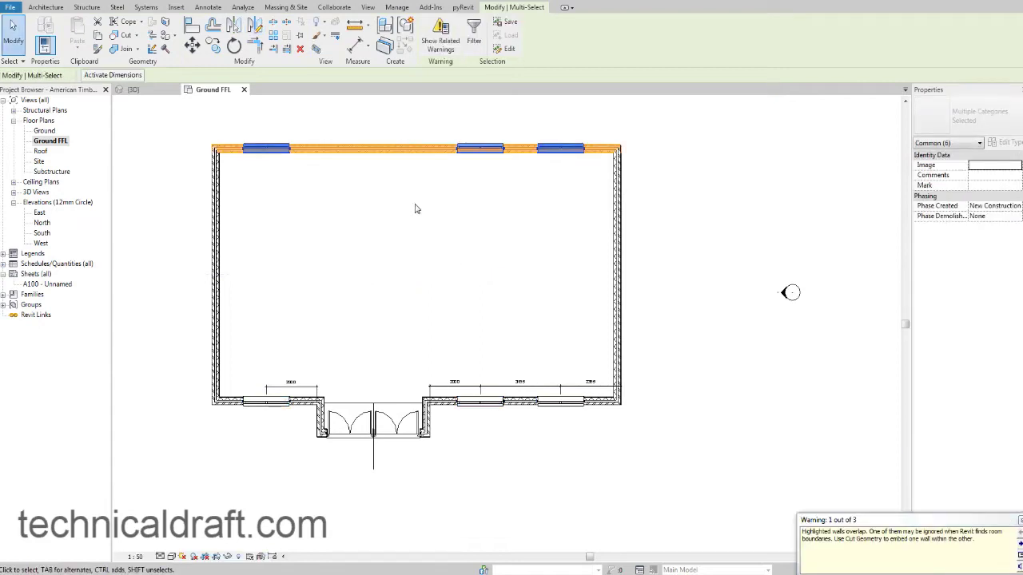
pyautogui.moveTo(404, 195)
pyautogui.mouseDown(button='middle')
pyautogui.moveTo(379, 194)
pyautogui.moveTo(401, 214)
pyautogui.mouseUp(button='middle')
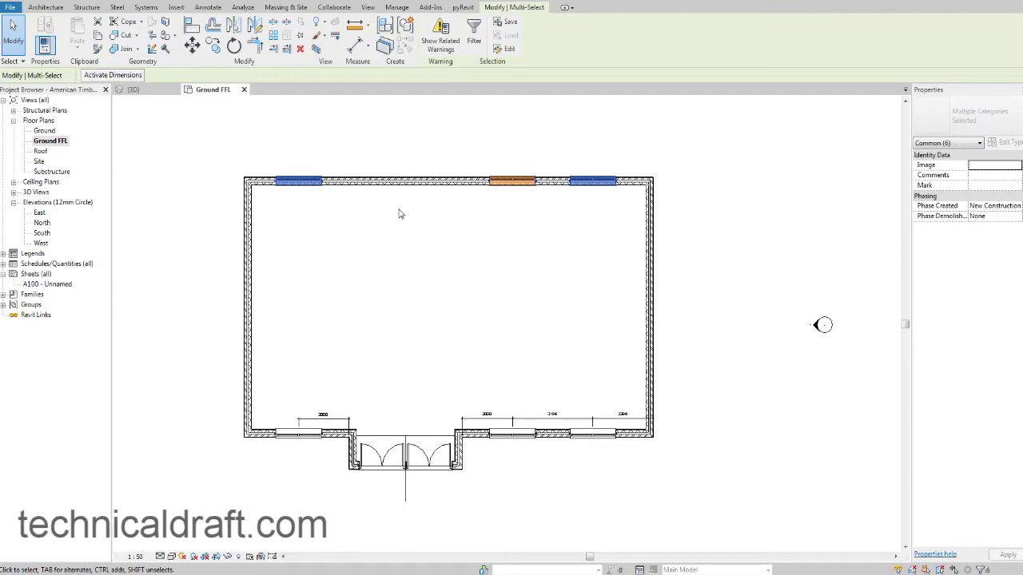
# In the 3D view, split the black rear wall on both sides of the two paired windows and between them.
pyautogui.press('Escape')
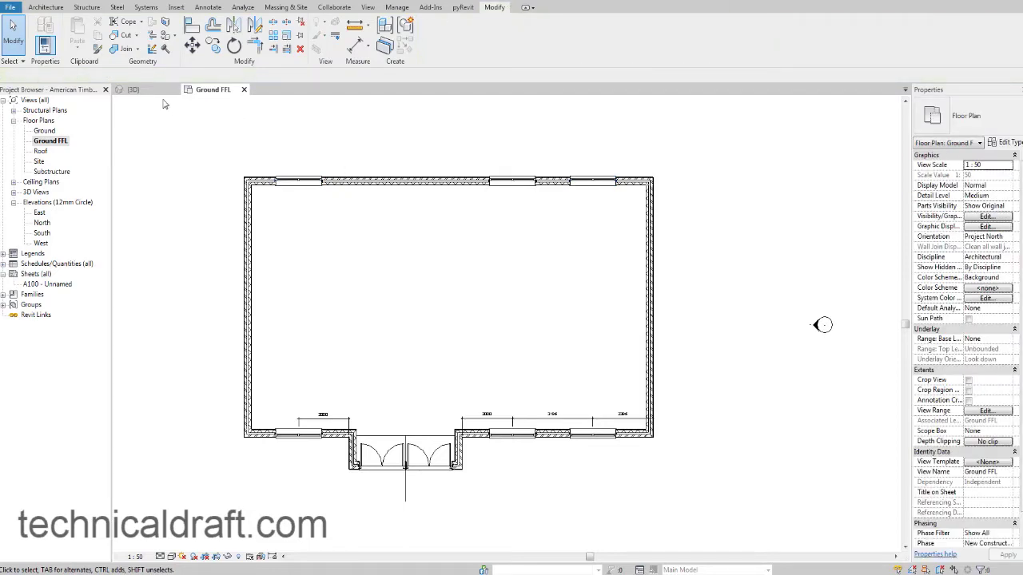
pyautogui.click(133, 89)
pyautogui.keyDown('shift'); pyautogui.moveTo(328, 283); pyautogui.dragTo(534, 268, button='middle'); pyautogui.keyUp('shift')
pyautogui.scroll(3, 464, 263)
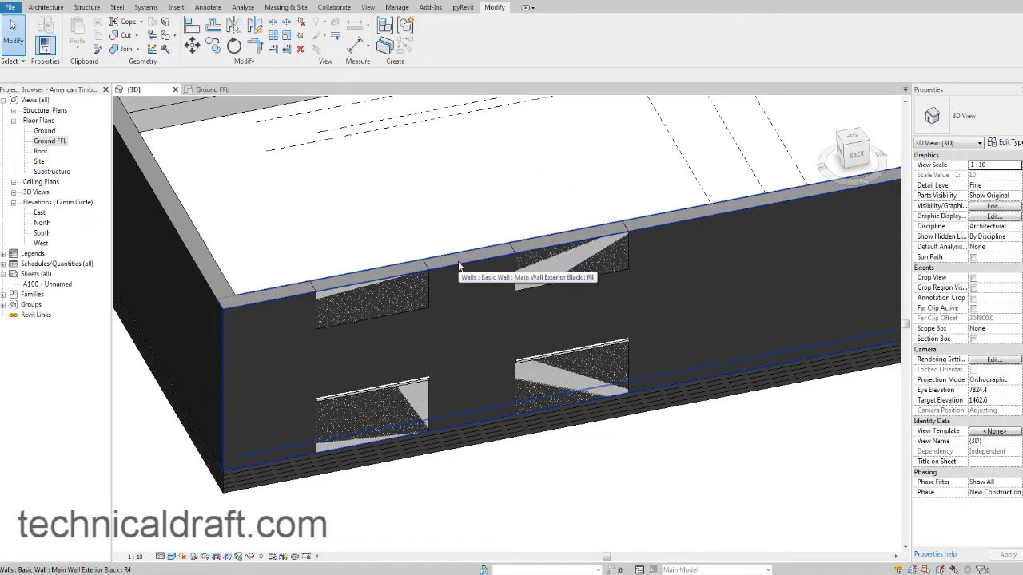
pyautogui.click(460, 266)
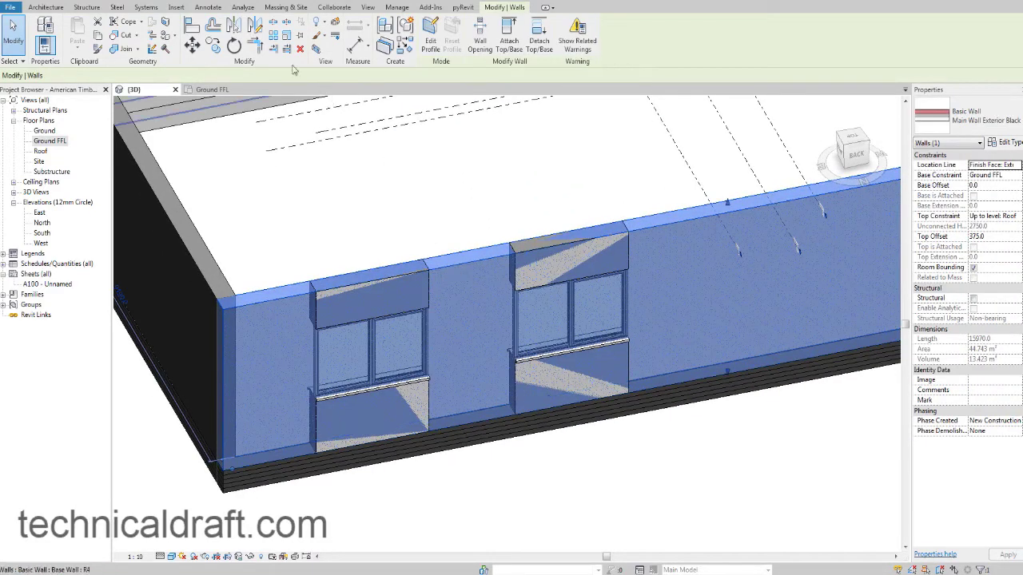
pyautogui.click(274, 21)
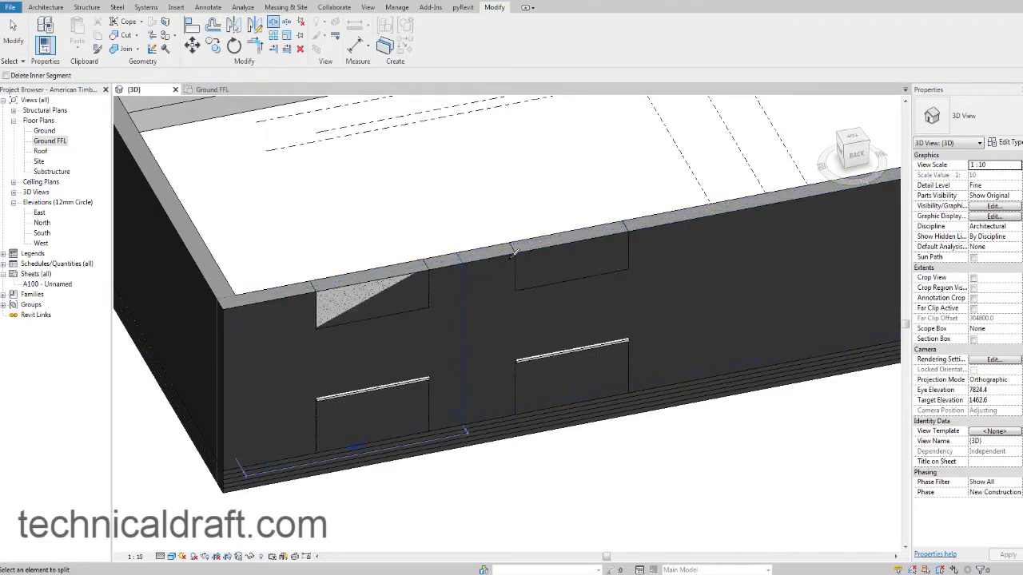
pyautogui.moveTo(517, 268); pyautogui.dragTo(390, 258, button='middle')
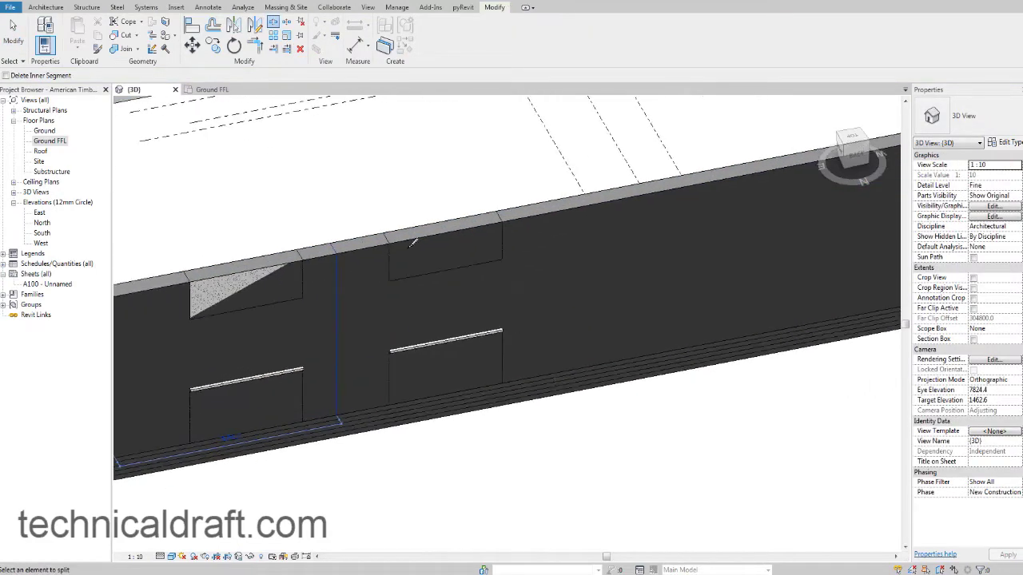
pyautogui.click(540, 209)
# Split the black rear wall on both sides of the single window near its far end.
pyautogui.moveTo(575, 212); pyautogui.dragTo(448, 219, button='middle')
pyautogui.scroll(-1, 463, 205)
pyautogui.moveTo(559, 236); pyautogui.dragTo(496, 253, button='middle')
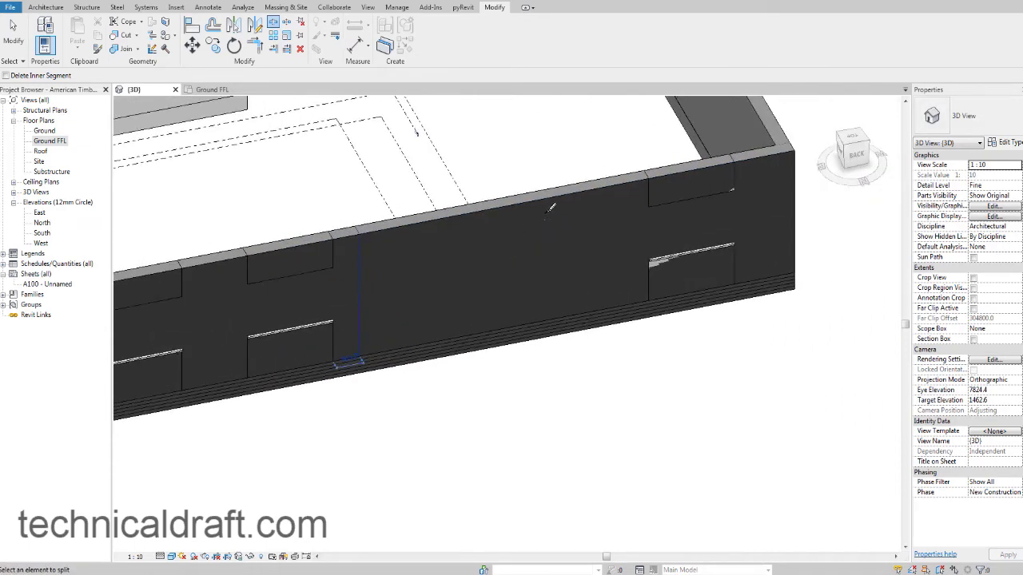
pyautogui.click(637, 173)
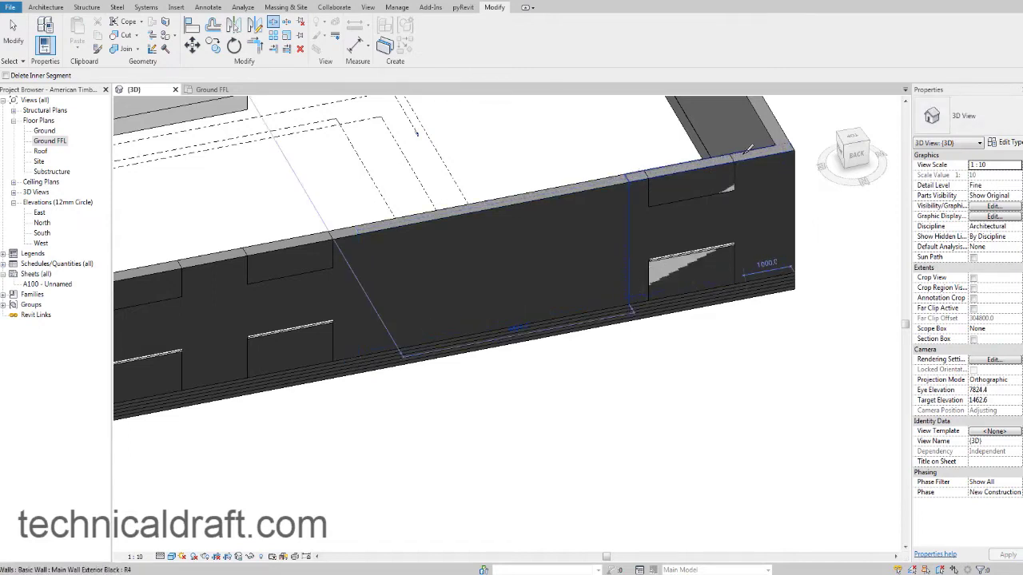
pyautogui.click(749, 152)
pyautogui.moveTo(580, 200); pyautogui.dragTo(601, 199, button='middle')
pyautogui.press('Escape')
# Delete the black wall segments covering the single window's white section and the inner white section of the pair.
pyautogui.click(643, 184)
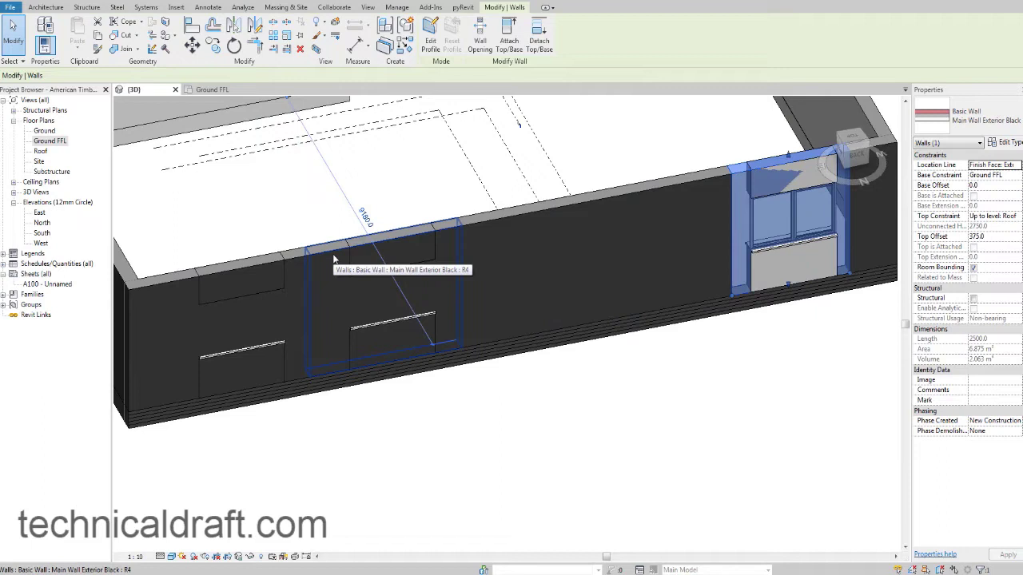
pyautogui.keyDown('ctrl'); pyautogui.click(333, 254); pyautogui.keyUp('ctrl')
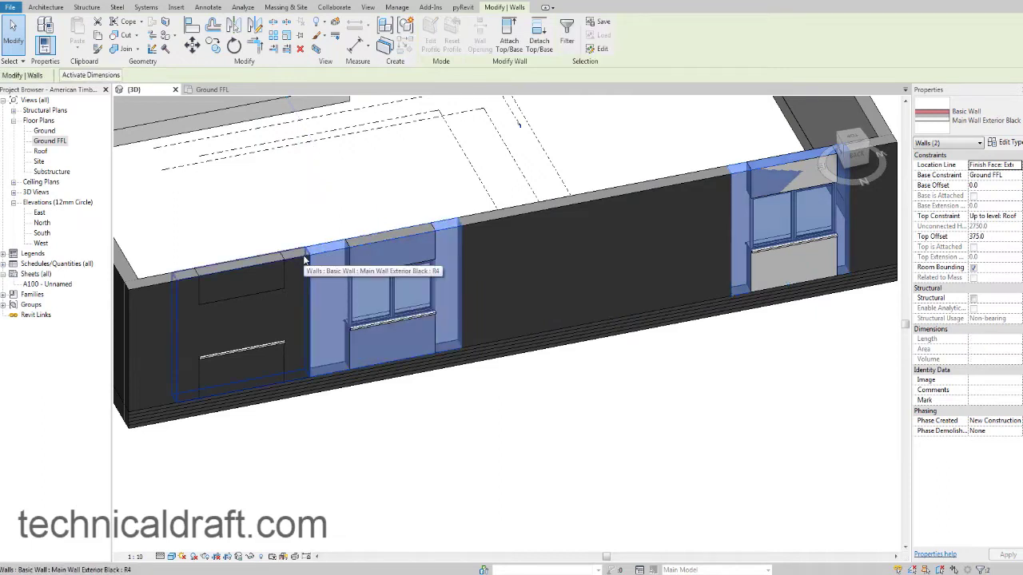
pyautogui.press('Delete')
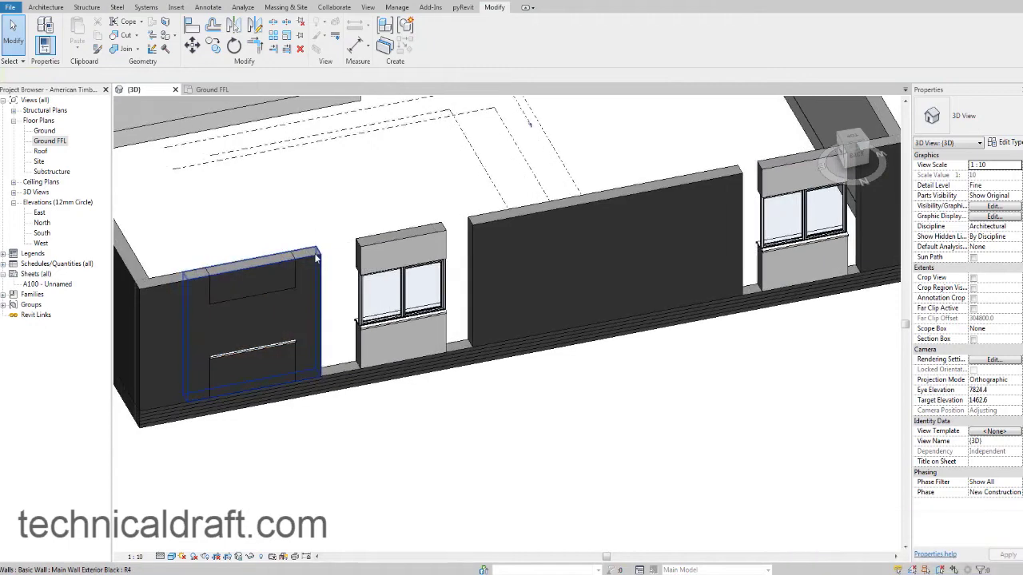
pyautogui.click(315, 256)
pyautogui.scroll(1, 234, 325)
pyautogui.moveTo(265, 328); pyautogui.dragTo(301, 314, button='middle')
pyautogui.keyDown('shift'); pyautogui.moveTo(431, 305); pyautogui.dragTo(416, 301, button='middle'); pyautogui.keyUp('shift')
pyautogui.scroll(-2, 410, 296)
pyautogui.click(852, 154)
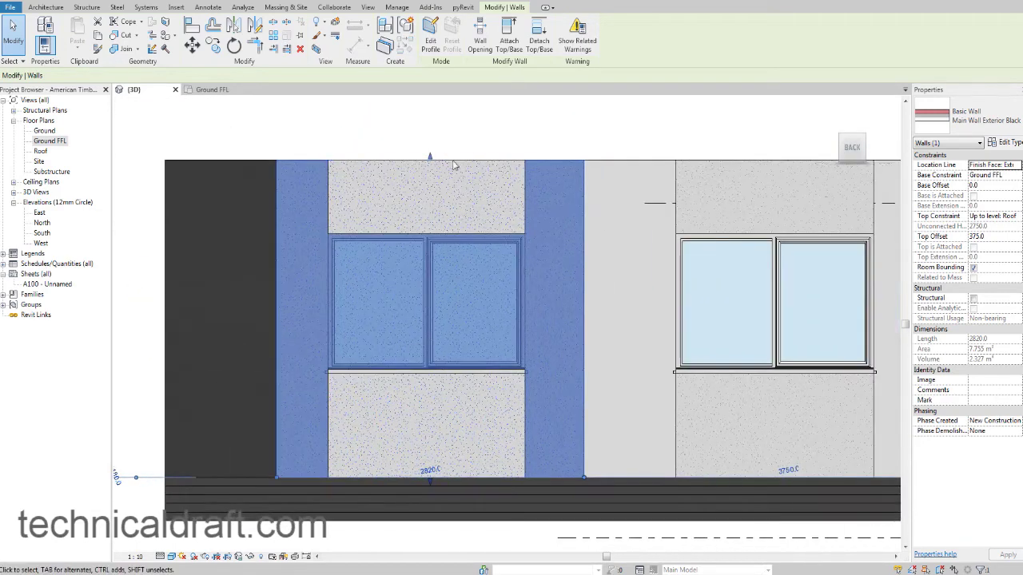
pyautogui.click(192, 25)
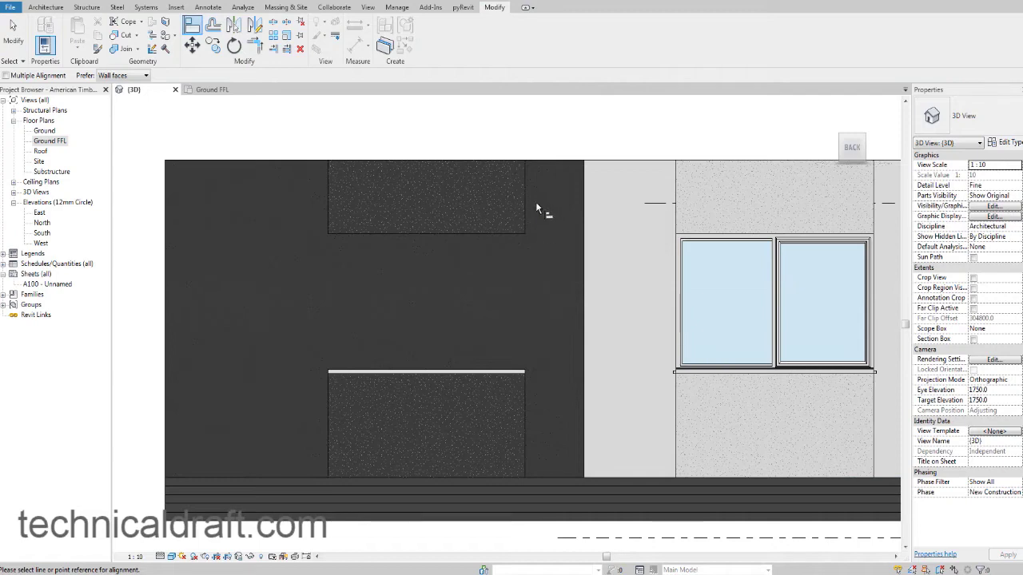
pyautogui.click(532, 202)
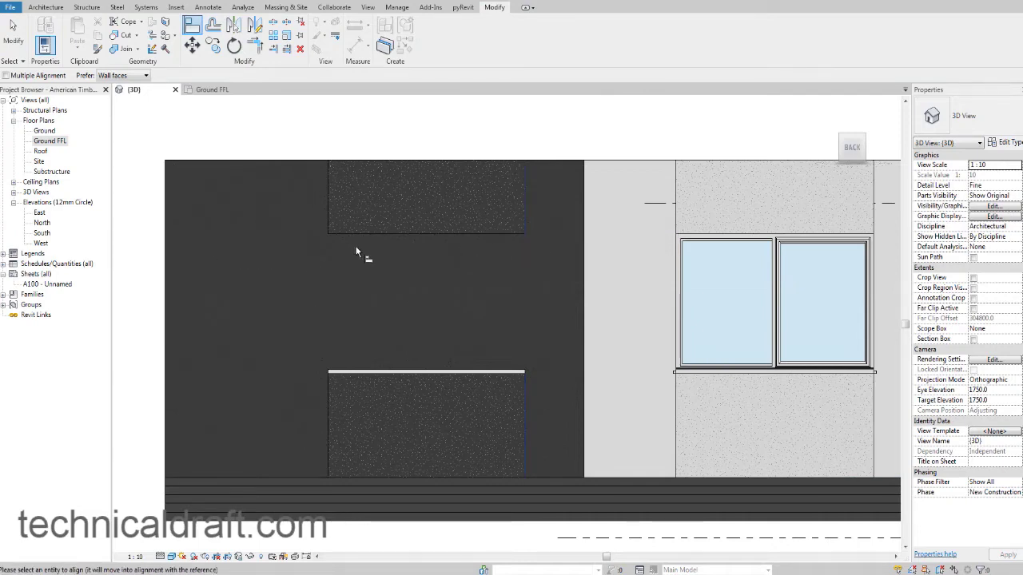
pyautogui.press('Escape')
pyautogui.press('Escape')
pyautogui.click(309, 162)
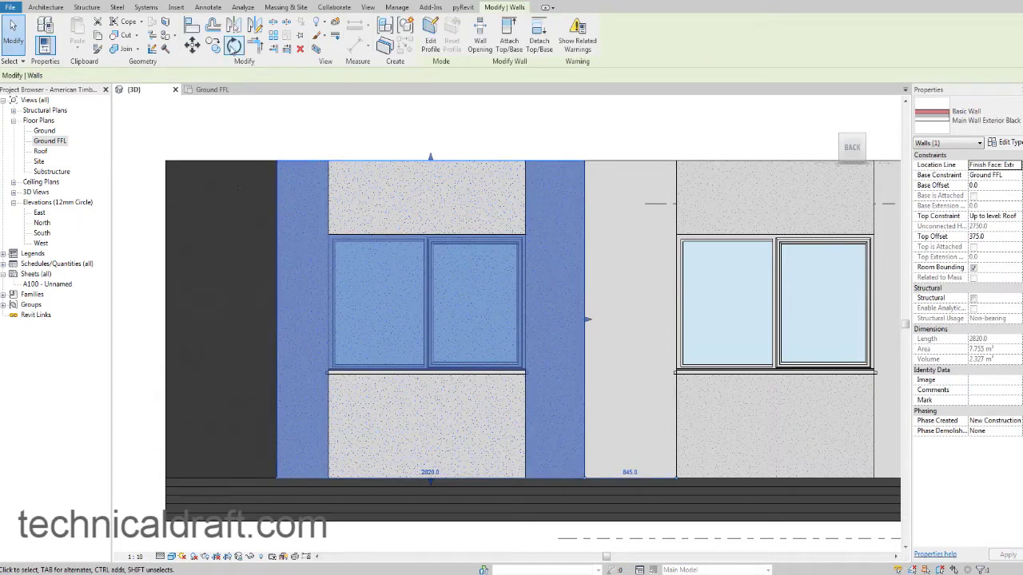
pyautogui.click(192, 45)
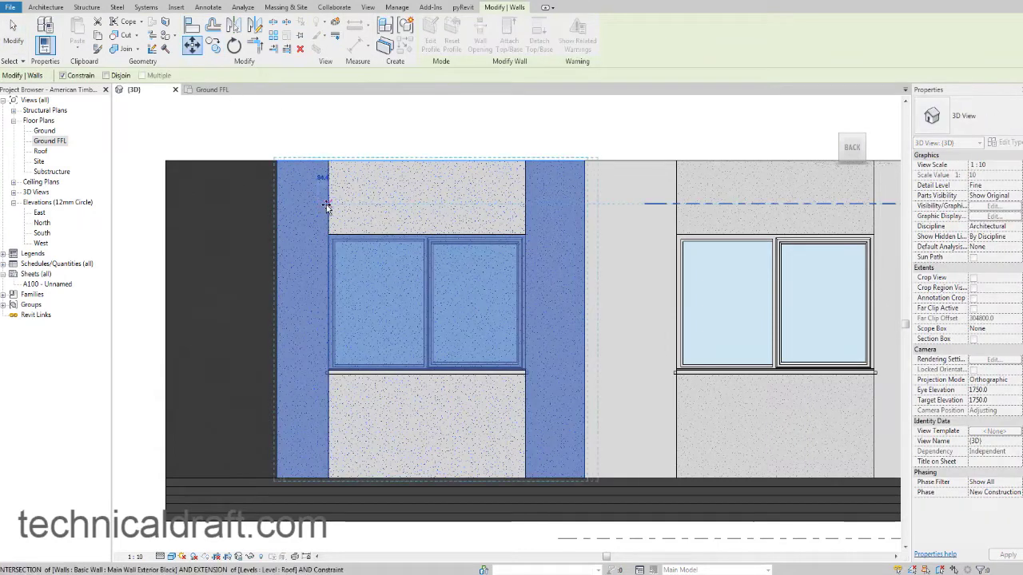
pyautogui.press('Escape')
# Disallow the join at the window-side end of the short black corner segment.
pyautogui.keyDown('shift'); pyautogui.moveTo(326, 206); pyautogui.dragTo(339, 307, button='middle'); pyautogui.keyUp('shift')
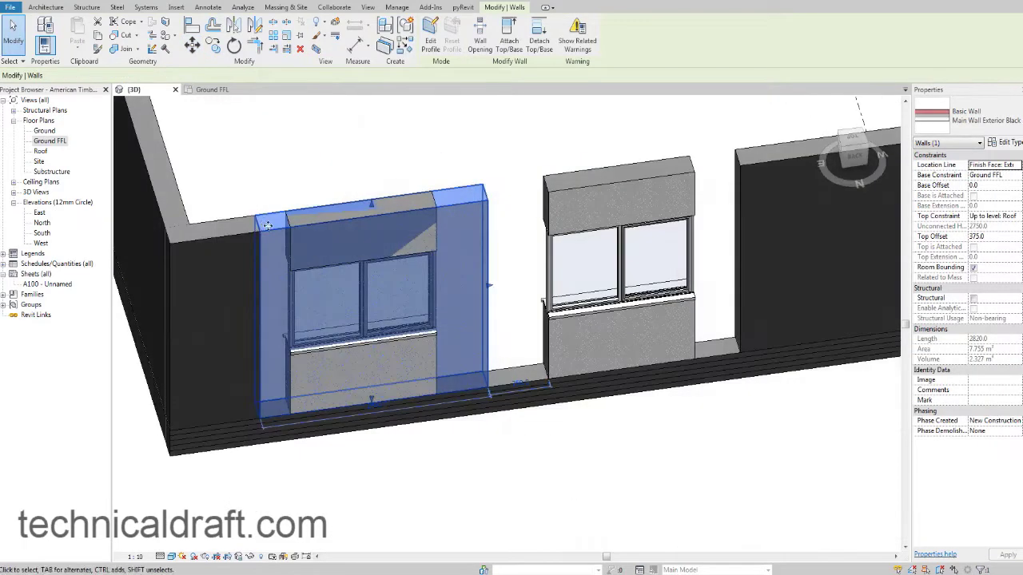
pyautogui.scroll(1, 273, 229)
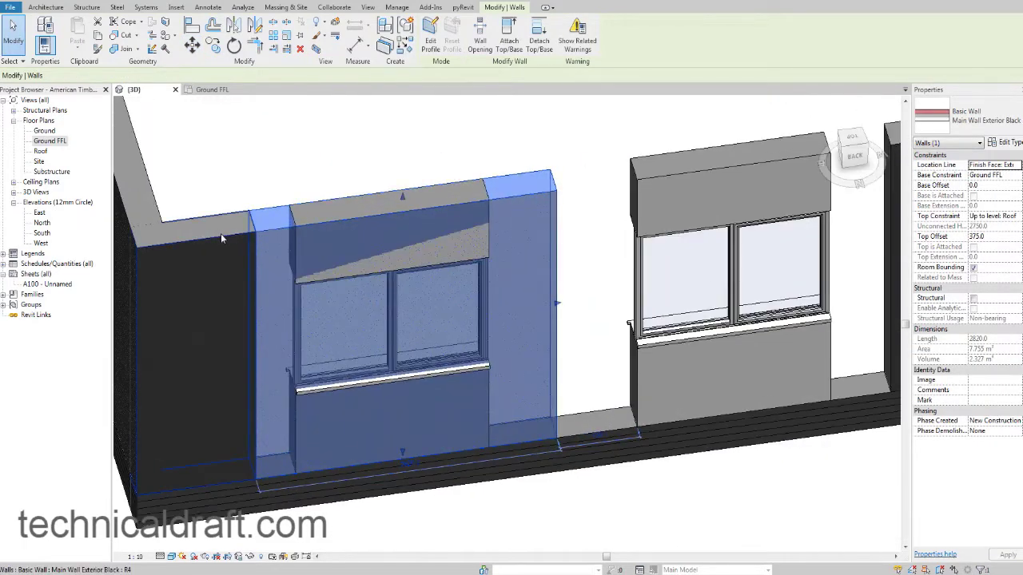
pyautogui.keyDown('shift'); pyautogui.moveTo(221, 236); pyautogui.dragTo(283, 278, button='middle'); pyautogui.keyUp('shift')
pyautogui.keyDown('shift'); pyautogui.moveTo(397, 199); pyautogui.dragTo(337, 200, button='middle'); pyautogui.keyUp('shift')
pyautogui.click(335, 189)
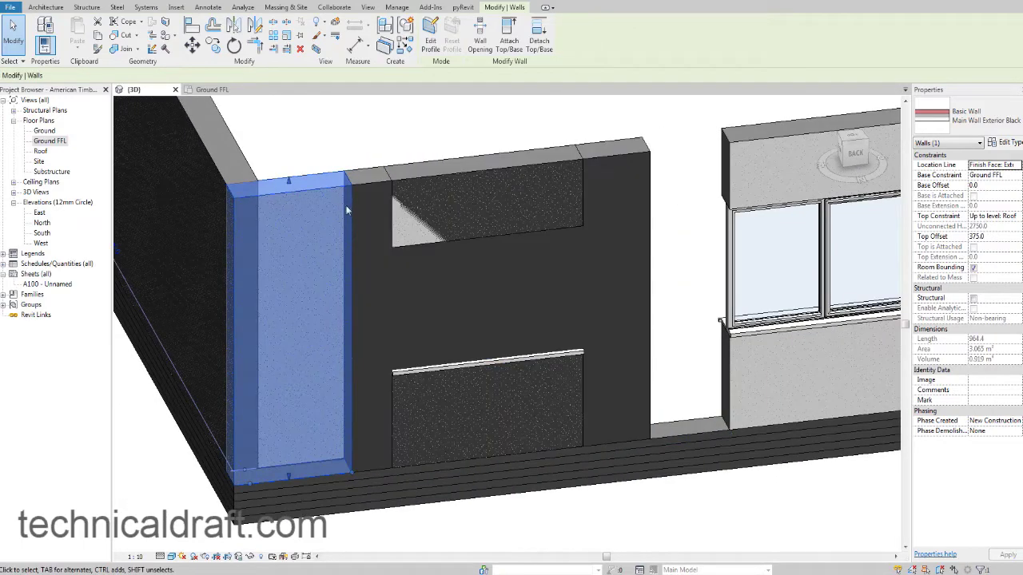
pyautogui.rightClick(353, 476)
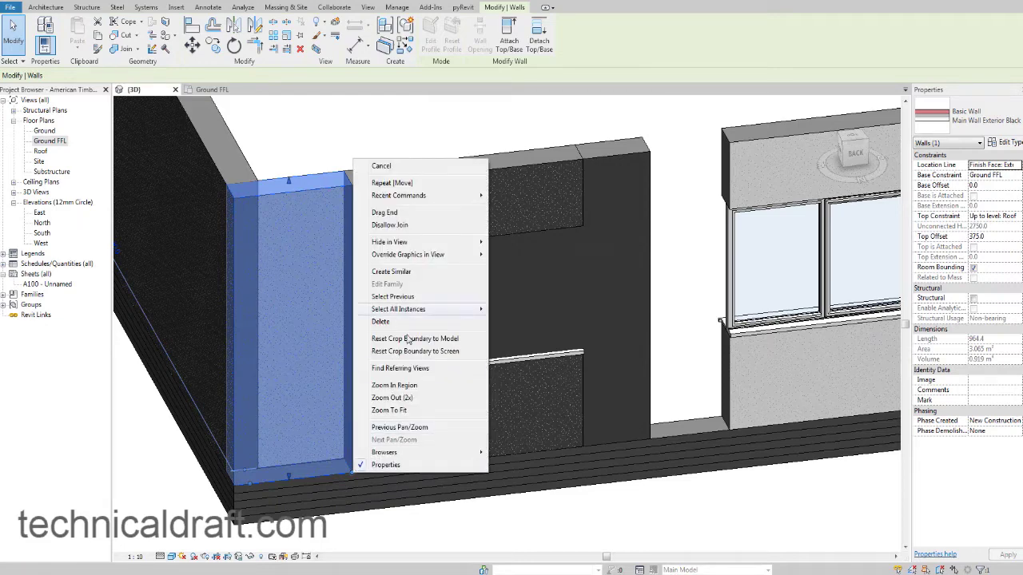
pyautogui.click(429, 225)
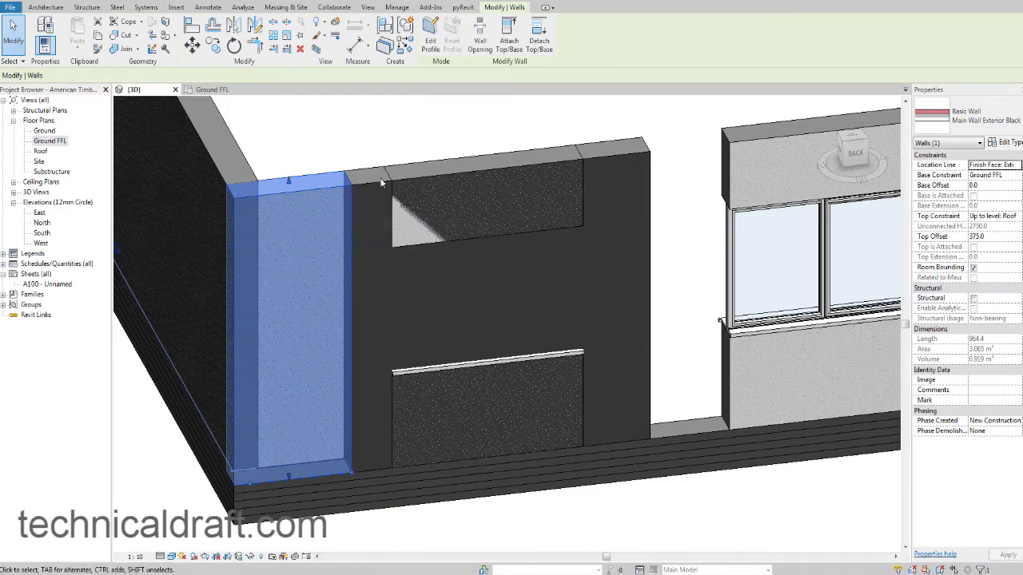
# Try to slide the black segment covering the corner-side window towards the neighbouring window.
pyautogui.click(336, 139)
pyautogui.click(372, 184)
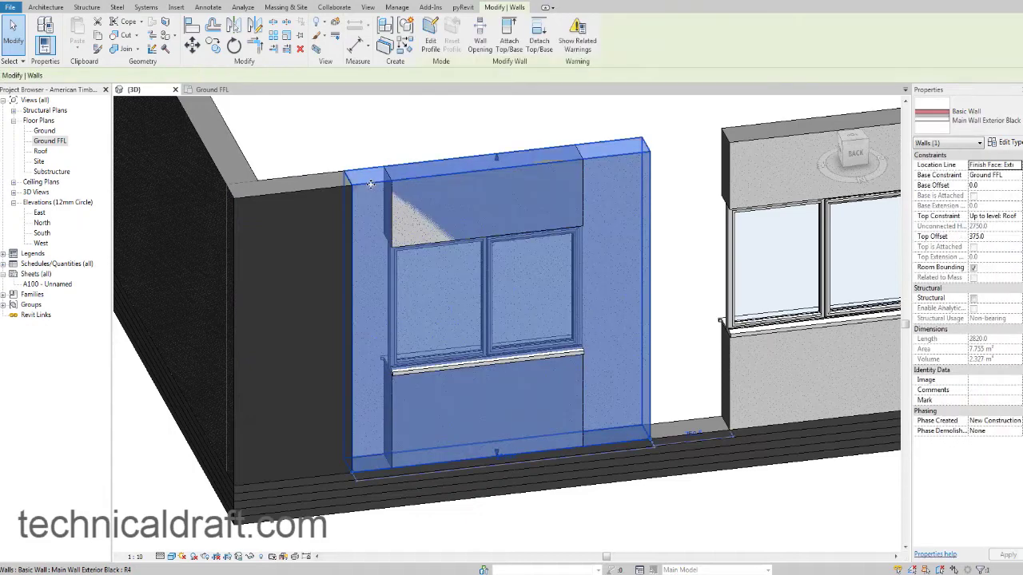
pyautogui.moveTo(370, 184); pyautogui.dragTo(439, 176)
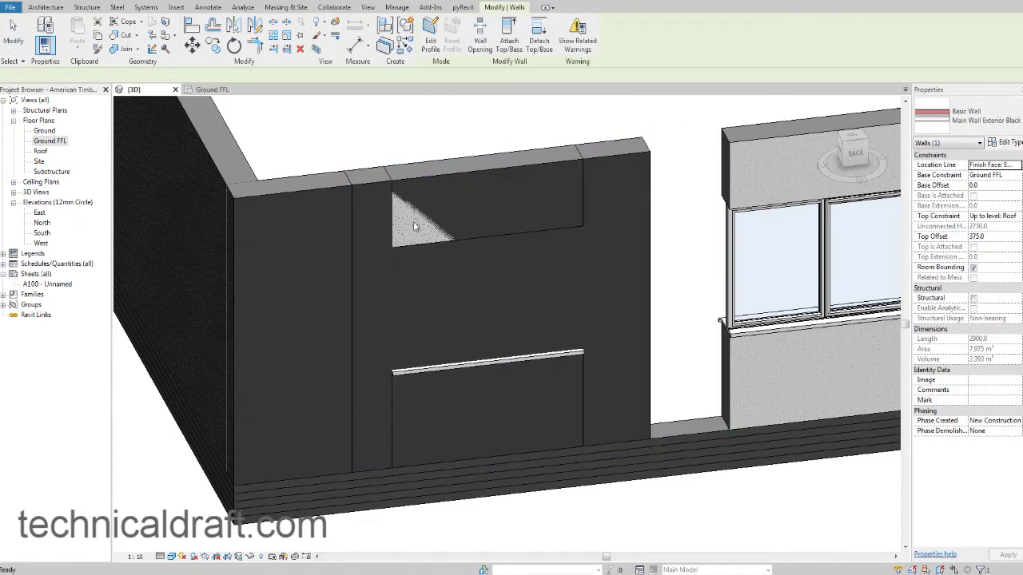
pyautogui.press('Escape')
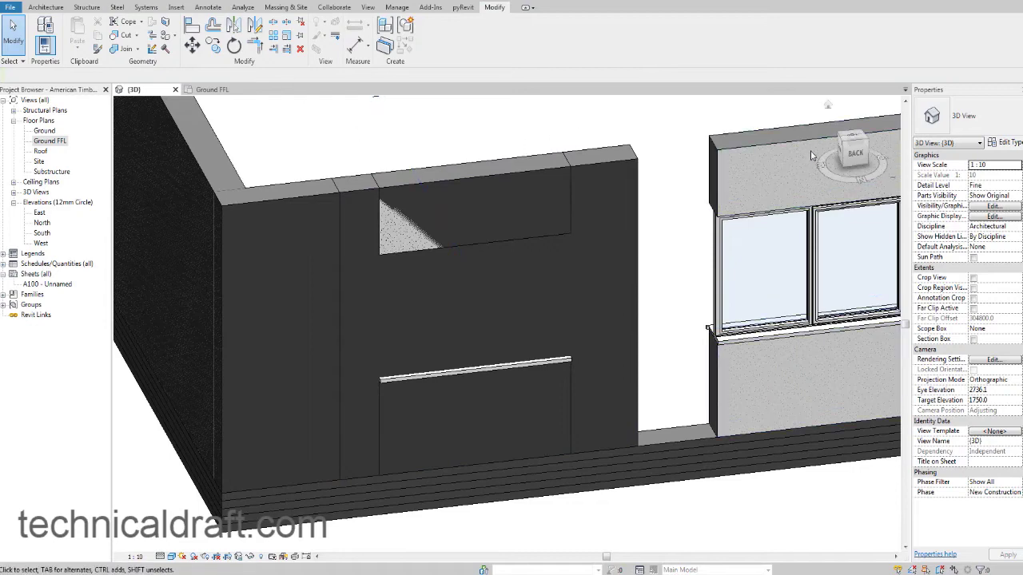
# From the back view, shorten the black segment covering the corner-side window to 1080 mm and move it into the gap between the paired windows.
pyautogui.click(853, 152)
pyautogui.scroll(5, 556, 315)
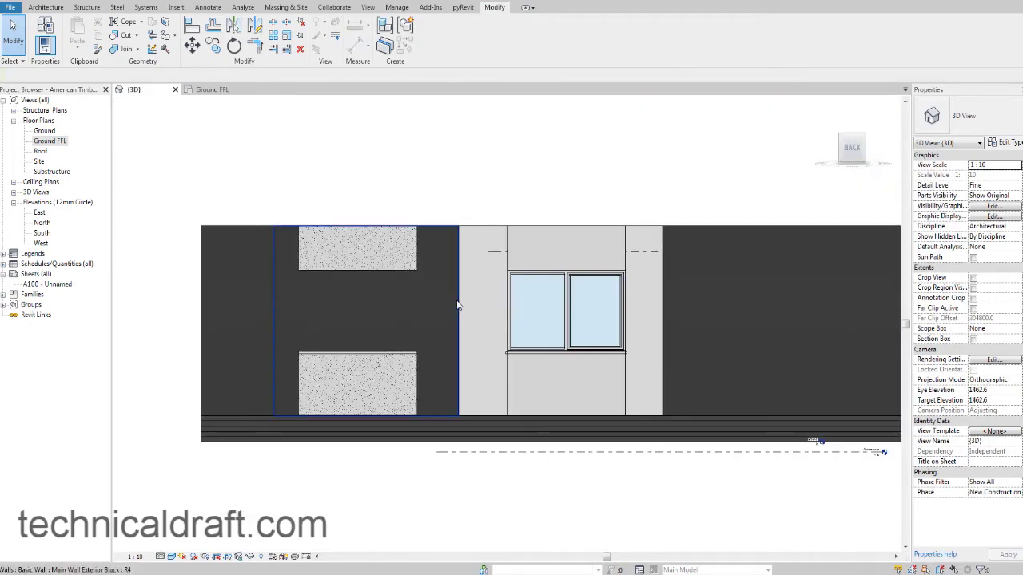
pyautogui.click(458, 305)
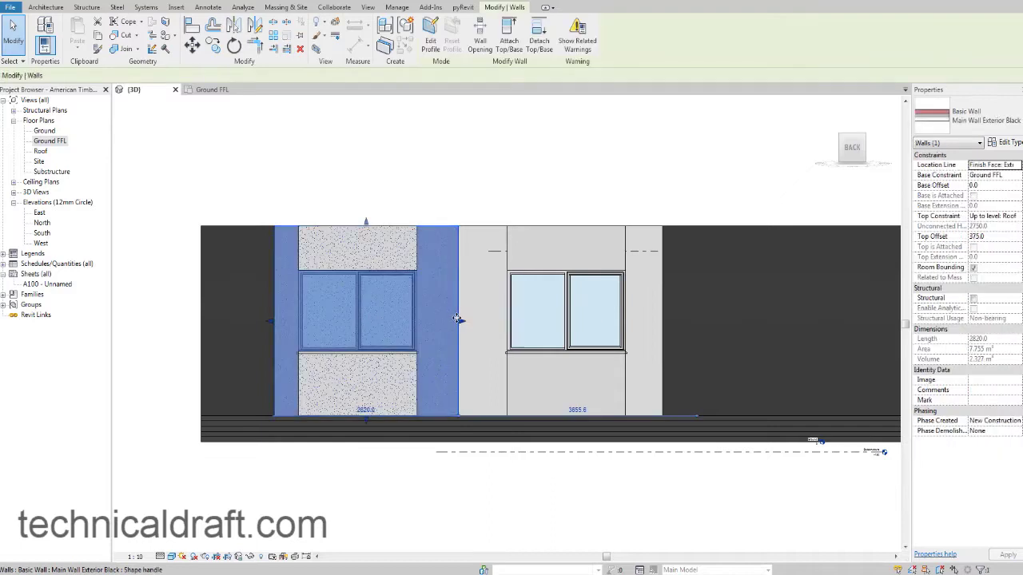
pyautogui.click(345, 316)
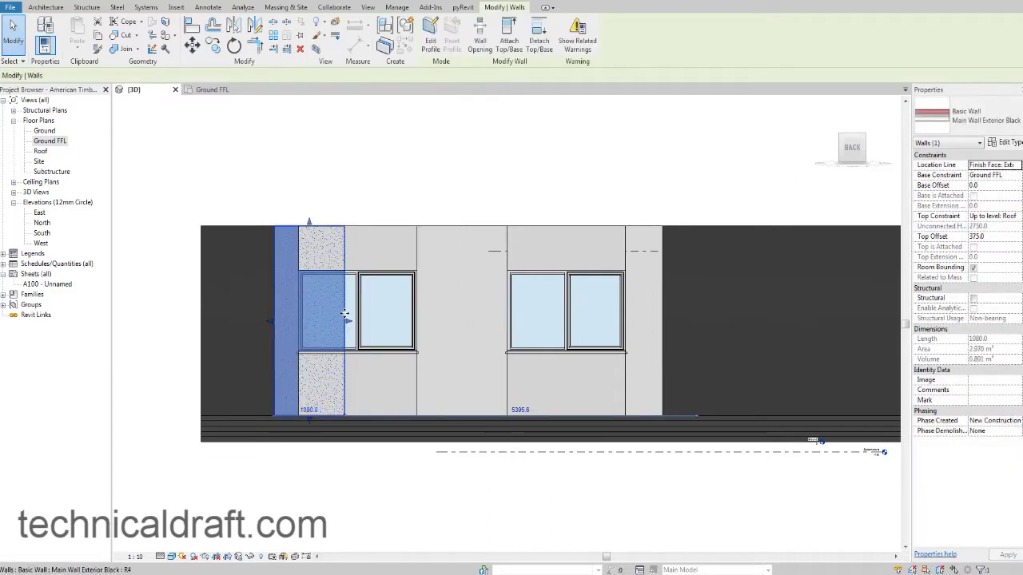
pyautogui.click(191, 46)
pyautogui.click(339, 317)
pyautogui.click(486, 320)
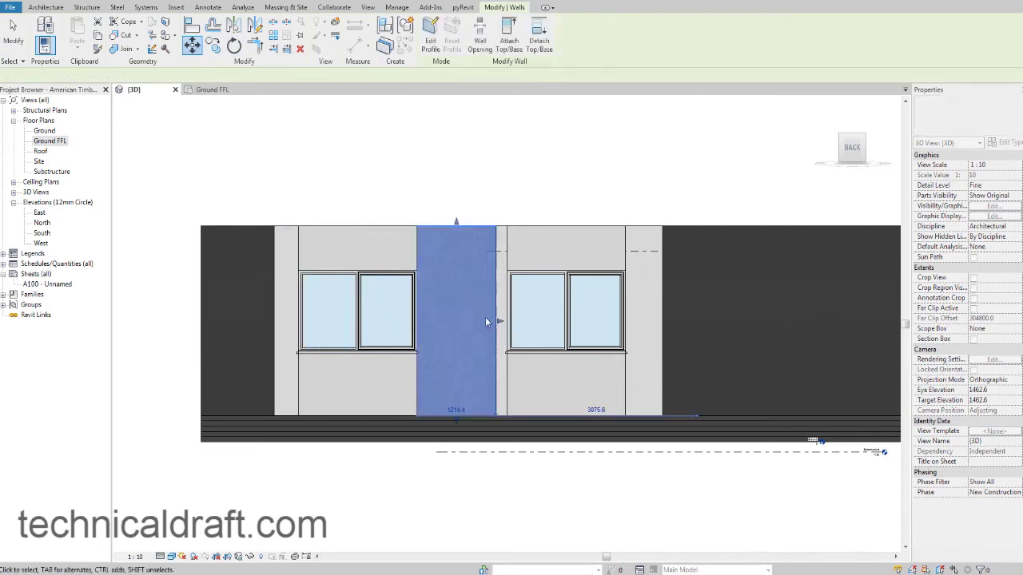
pyautogui.press('Escape')
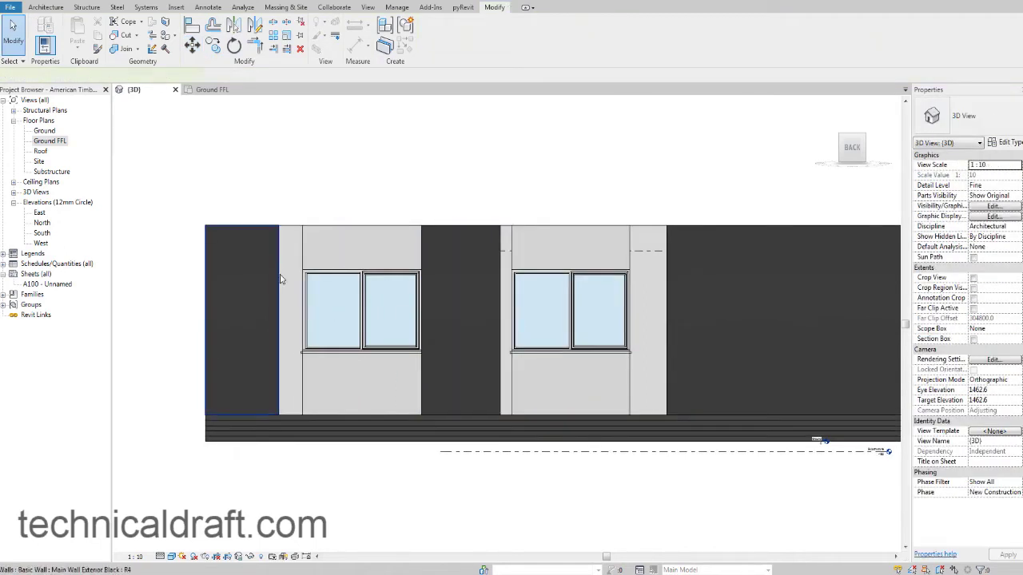
# Extend the black corner segment to meet the near edge of the first white window section.
pyautogui.click(280, 279)
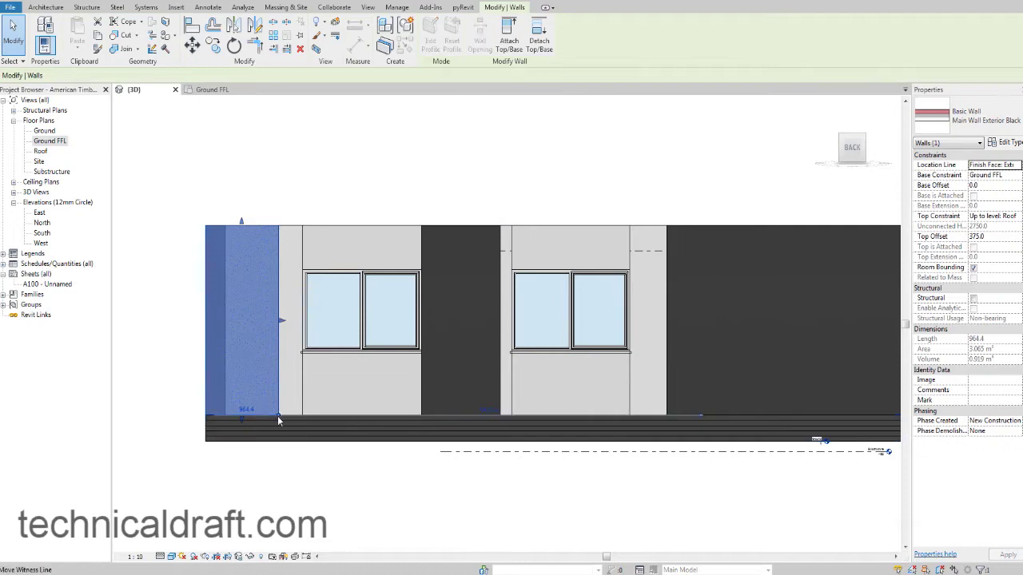
pyautogui.rightClick(277, 417)
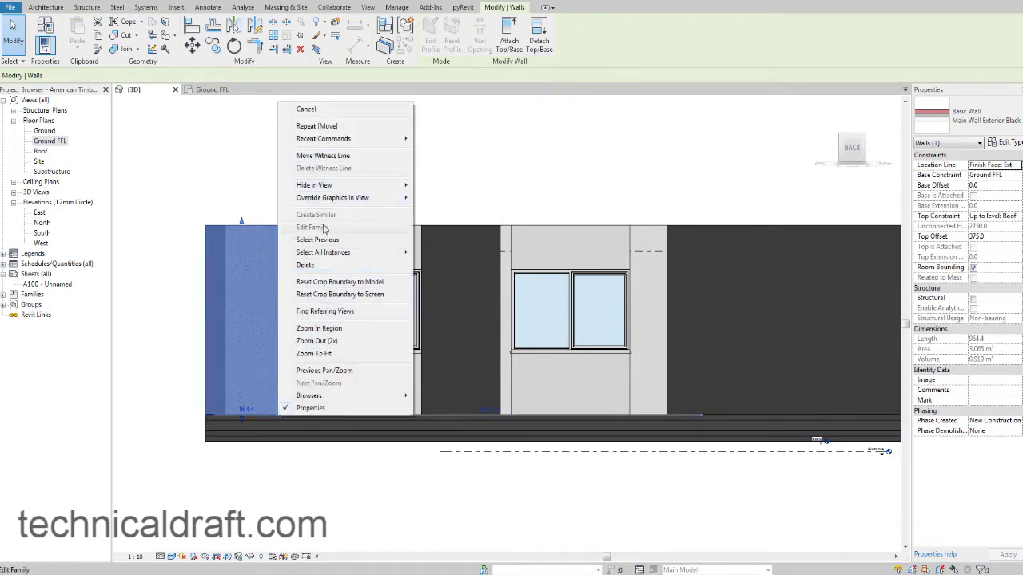
pyautogui.moveTo(319, 290); pyautogui.dragTo(272, 239, button='middle')
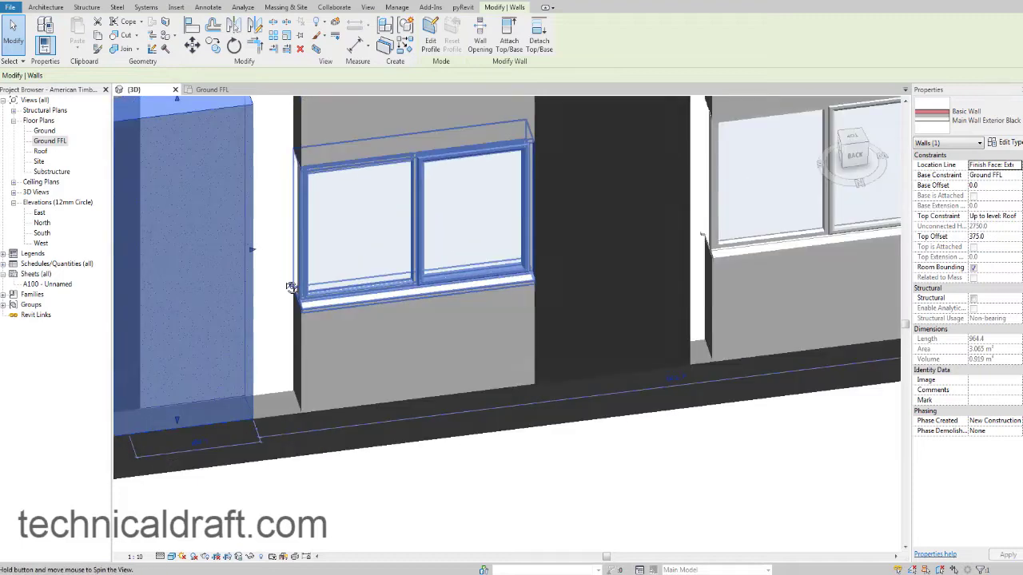
pyautogui.scroll(-4, 270, 234)
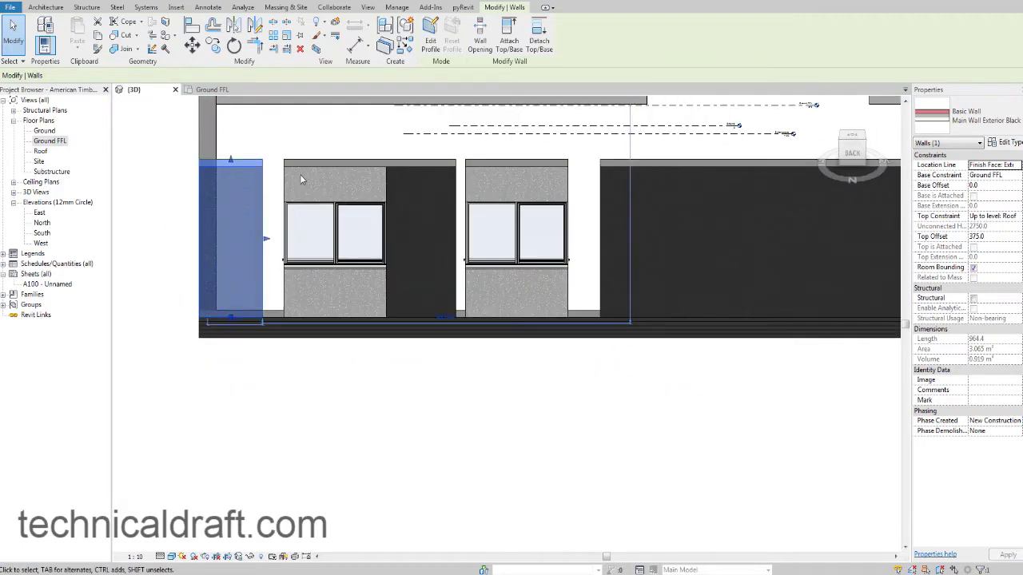
pyautogui.scroll(5, 392, 200)
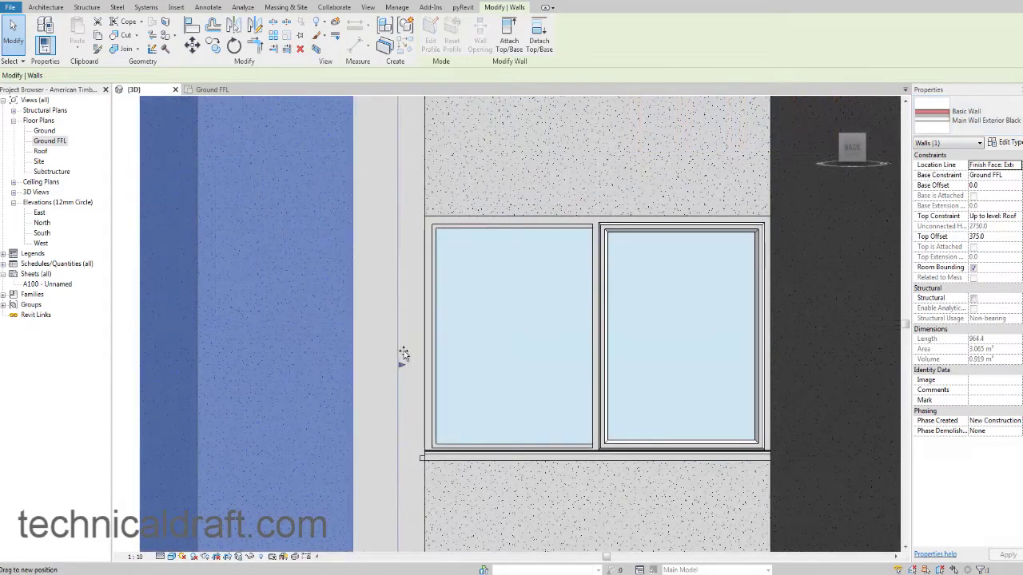
pyautogui.moveTo(403, 358); pyautogui.dragTo(434, 338)
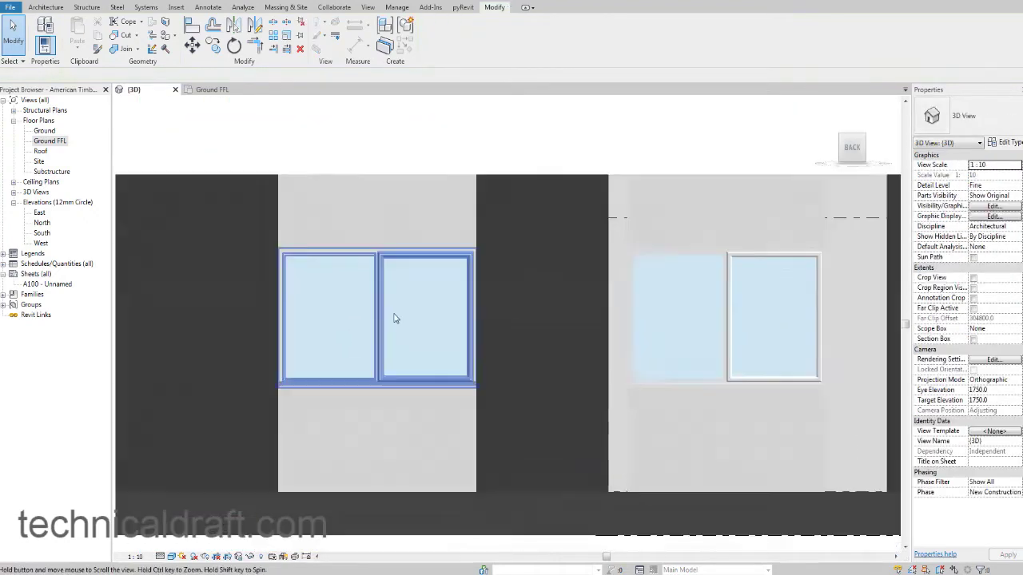
# Extend the black segment between the paired windows to meet the near edge of the second white section.
pyautogui.moveTo(334, 313); pyautogui.dragTo(258, 303, button='middle')
pyautogui.moveTo(445, 284); pyautogui.dragTo(439, 280, button='middle')
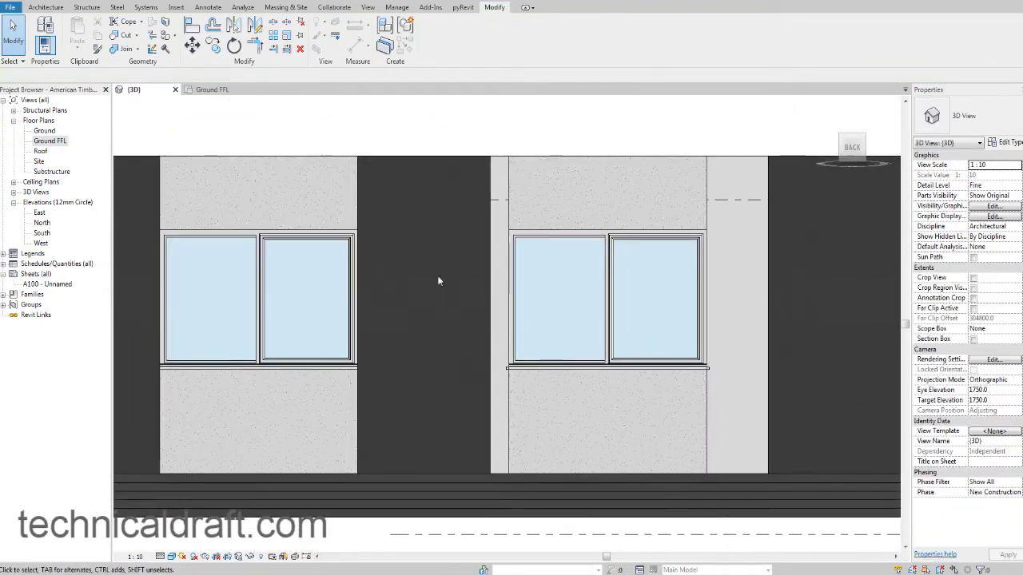
pyautogui.click(410, 161)
pyautogui.scroll(5, 448, 256)
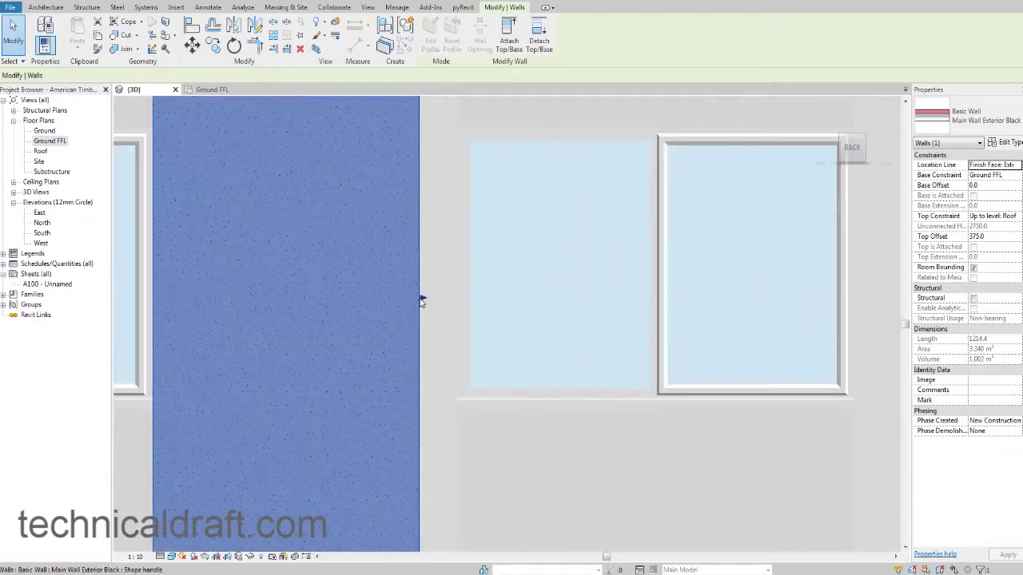
pyautogui.moveTo(422, 301); pyautogui.dragTo(457, 299)
pyautogui.scroll(-5, 464, 297)
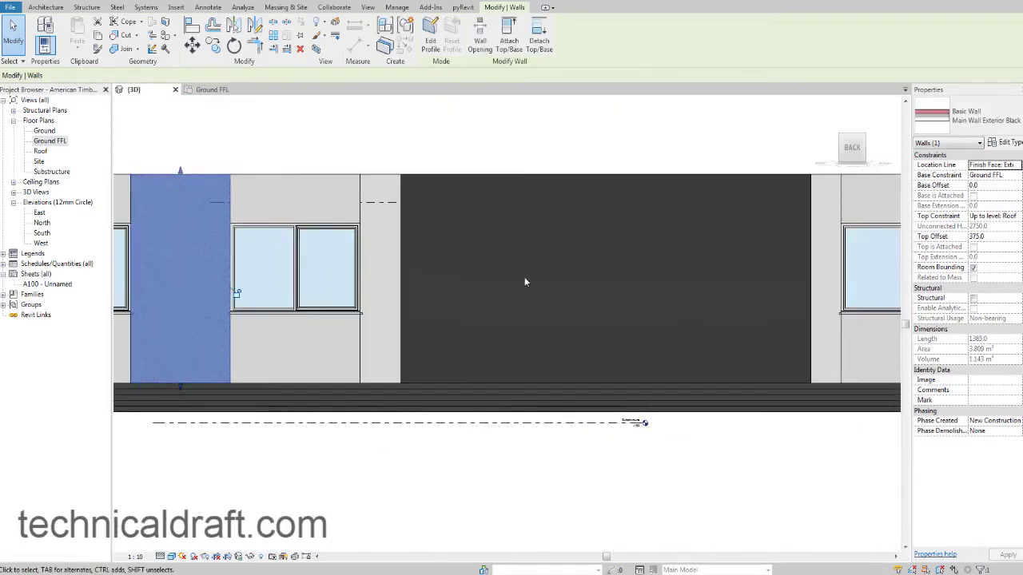
# Align the end of the long middle black wall with the far edge of the second white window section.
pyautogui.moveTo(412, 257); pyautogui.dragTo(434, 286, button='middle')
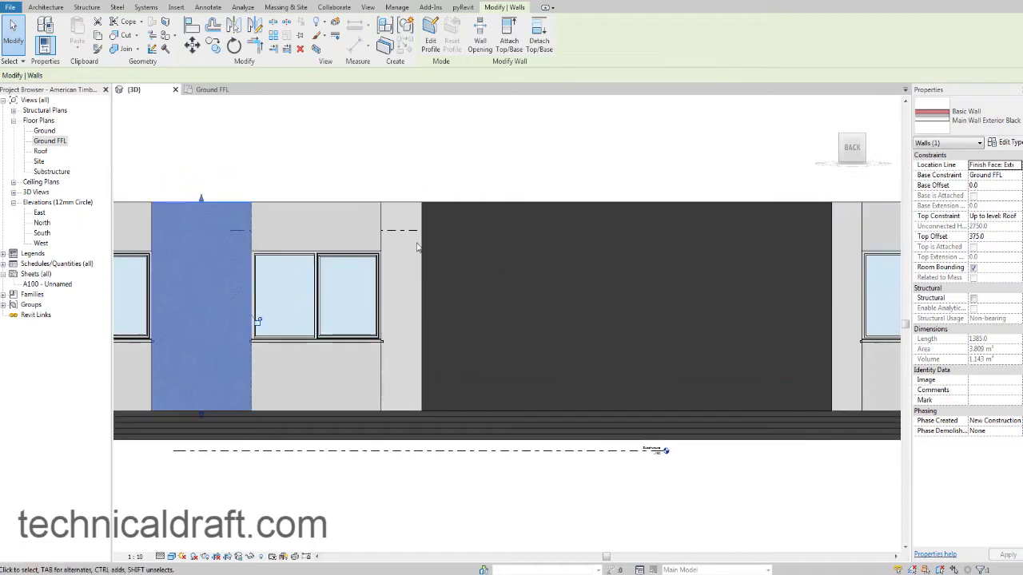
pyautogui.click(212, 26)
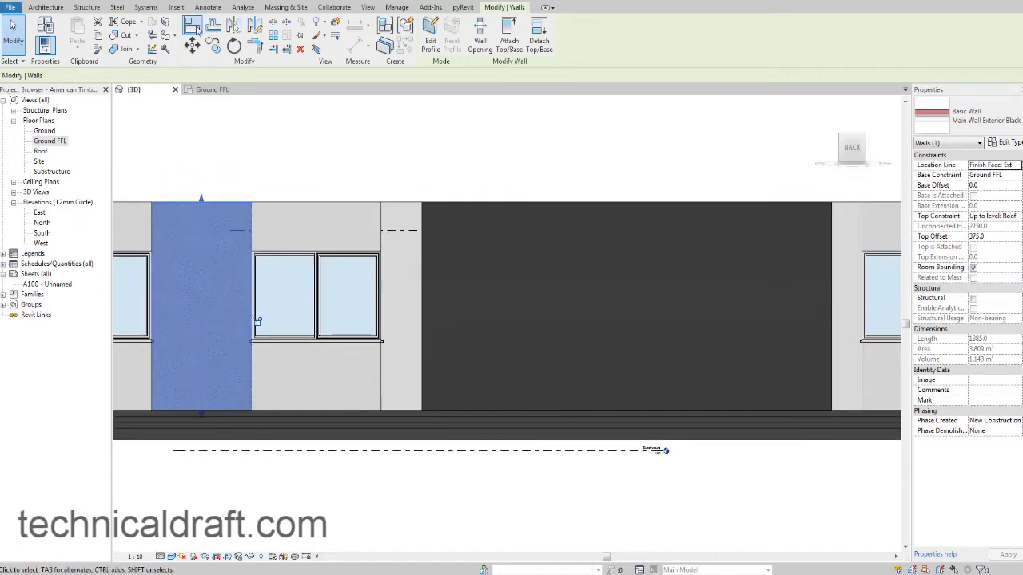
pyautogui.click(420, 257)
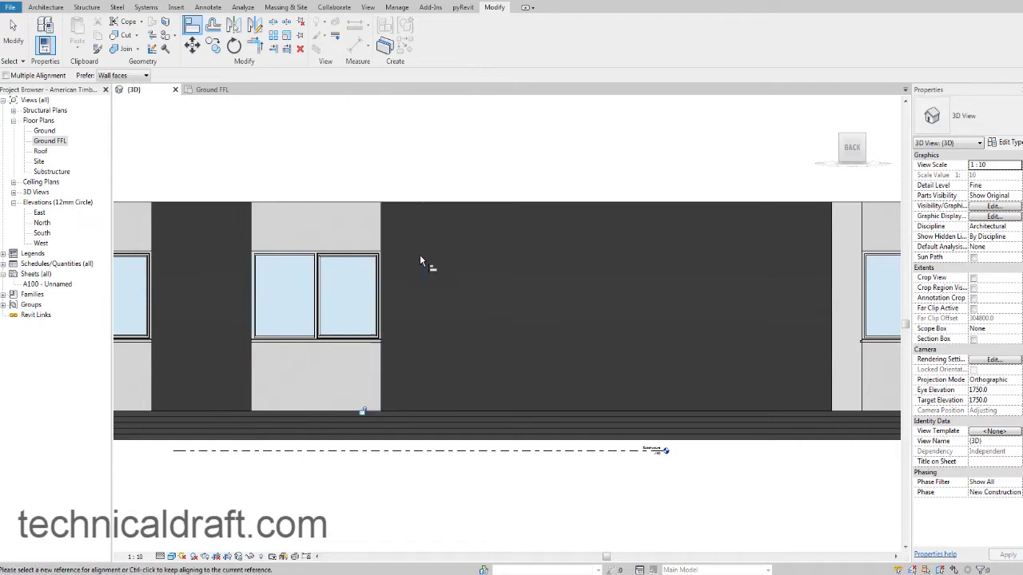
pyautogui.scroll(-5, 421, 261)
pyautogui.press('Escape')
pyautogui.press('Escape')
# Extend the black walls on both sides of the single far window to meet the edges of its white section.
pyautogui.moveTo(466, 271); pyautogui.dragTo(458, 311, button='middle')
pyautogui.scroll(5, 458, 310)
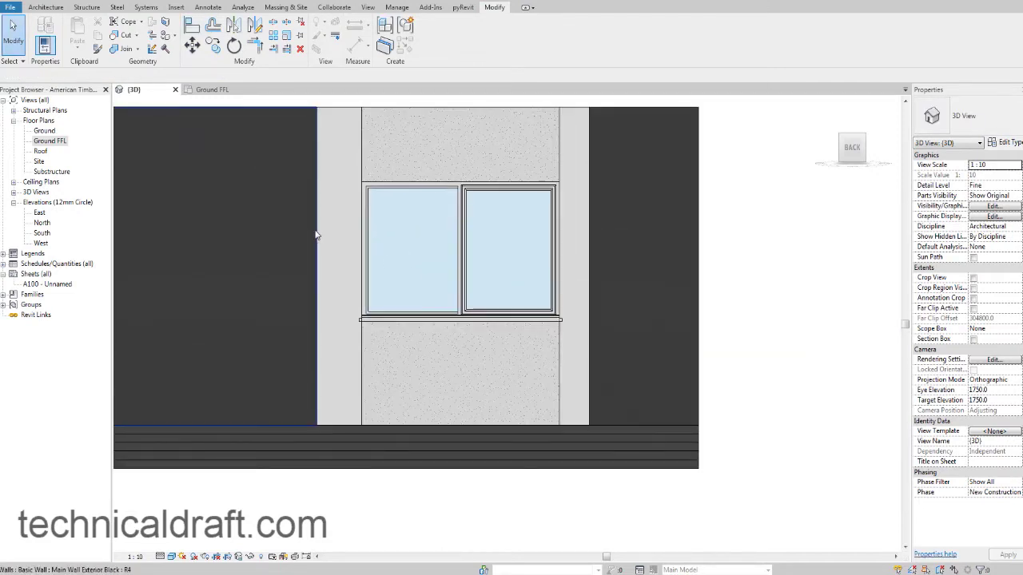
pyautogui.click(192, 25)
pyautogui.click(362, 159)
pyautogui.click(324, 172)
pyautogui.moveTo(331, 189); pyautogui.dragTo(326, 227, button='middle')
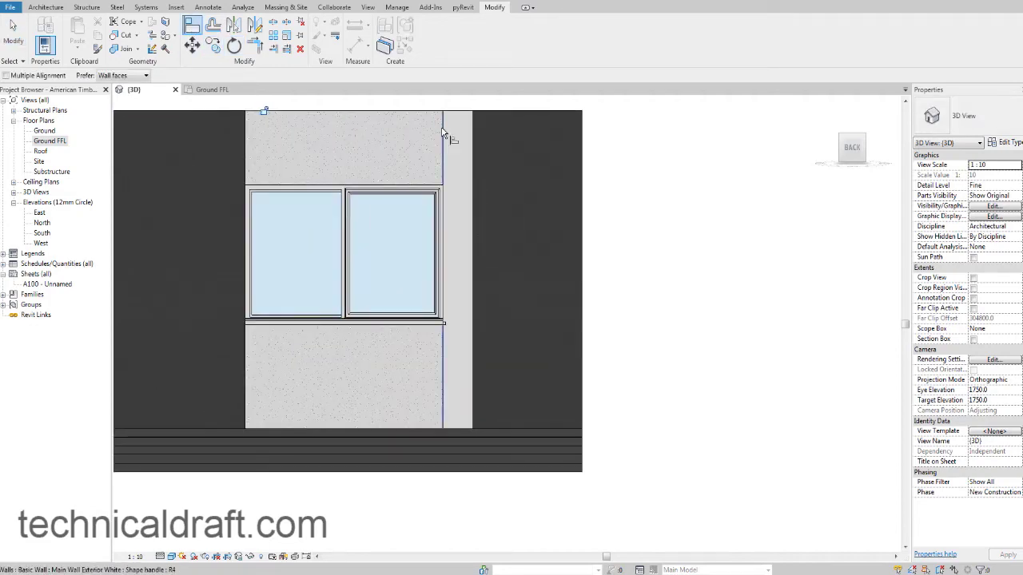
pyautogui.click(473, 162)
pyautogui.scroll(-5, 447, 192)
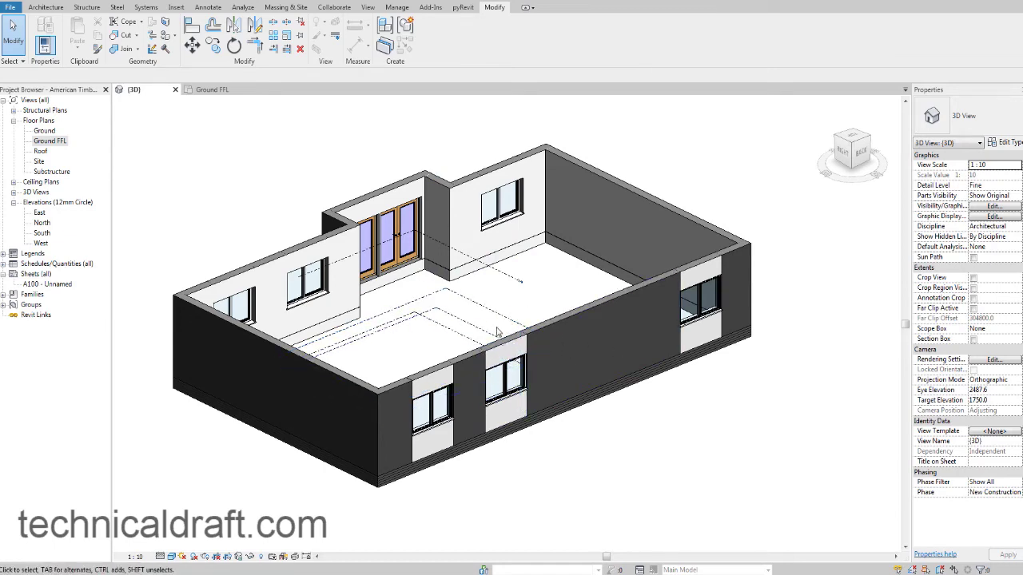
# Review the finished wall sections in 3D, open the East elevation and check the side-wall window in the reference photo.
pyautogui.keyDown('shift'); pyautogui.moveTo(398, 331); pyautogui.dragTo(565, 364, button='middle'); pyautogui.keyUp('shift')
pyautogui.moveTo(324, 418); pyautogui.dragTo(374, 338, button='middle')
pyautogui.moveTo(198, 333); pyautogui.dragTo(474, 338, button='middle')
pyautogui.click(40, 213)
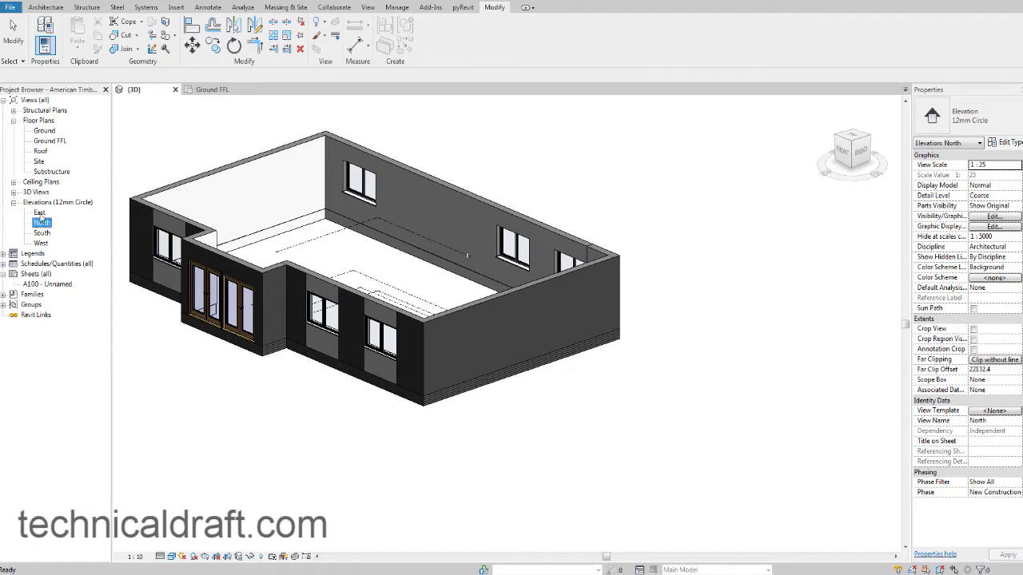
pyautogui.doubleClick(40, 213)
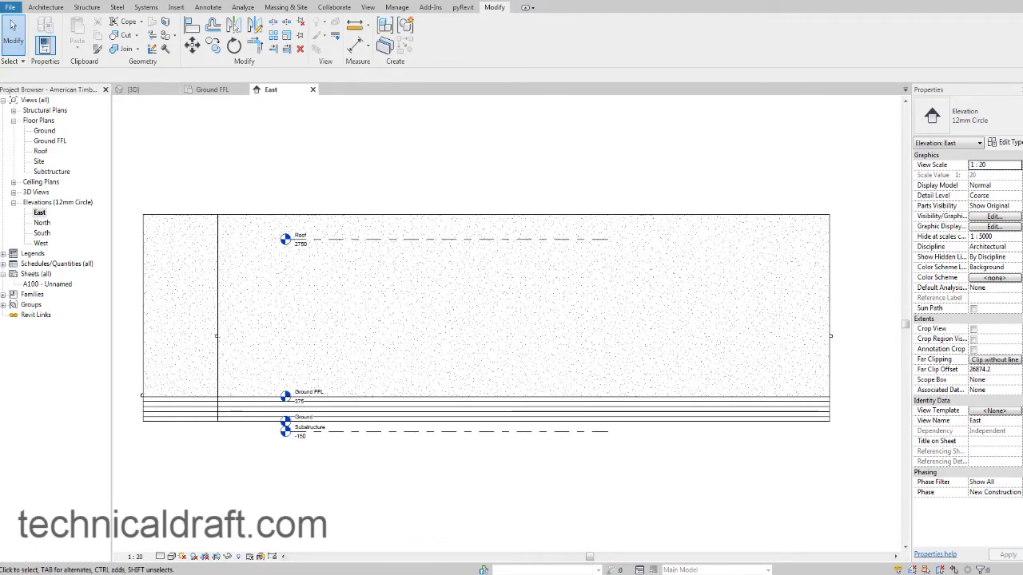
pyautogui.hotkey('alt', 'Tab')
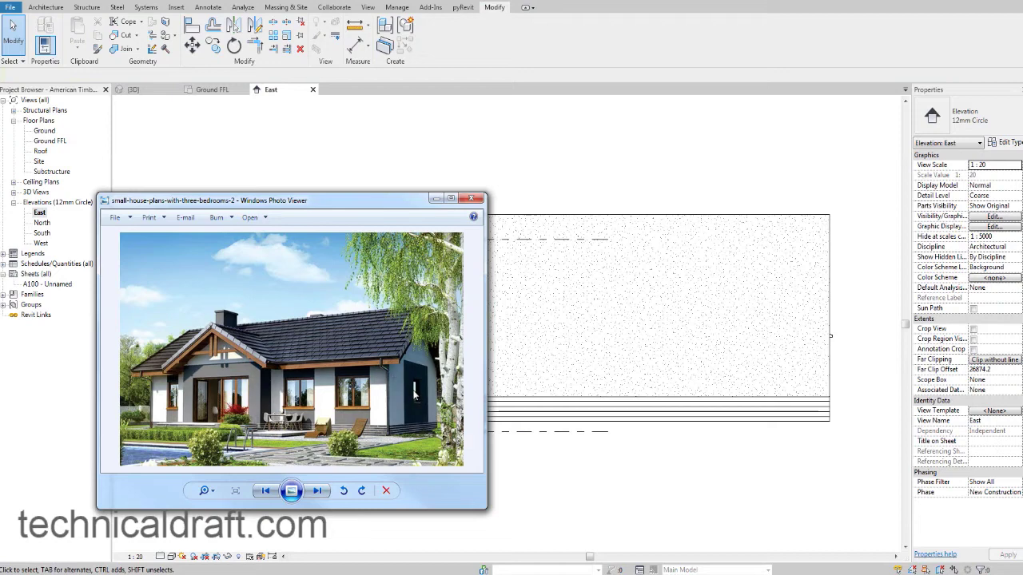
pyautogui.hotkey('alt', 'Tab')
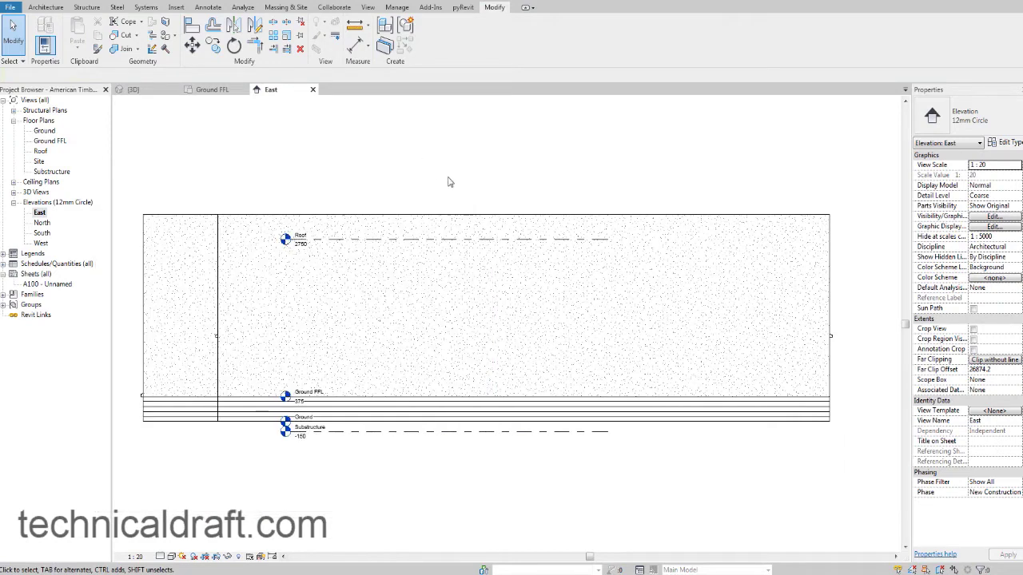
# Place a Windows_Sgl_Plain 910x910mm window near the middle of the black side wall in the East elevation.
pyautogui.click(46, 8)
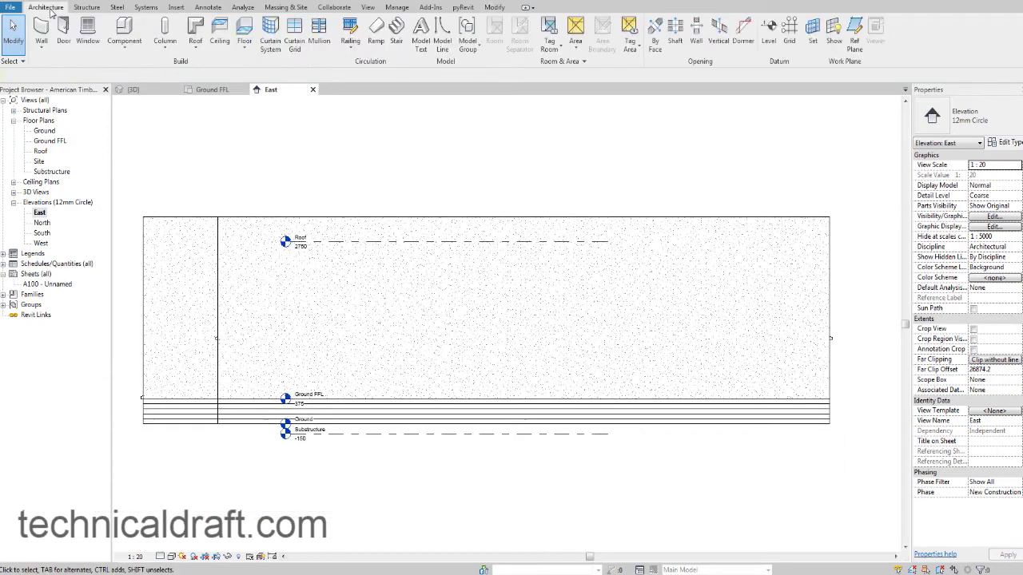
pyautogui.click(88, 32)
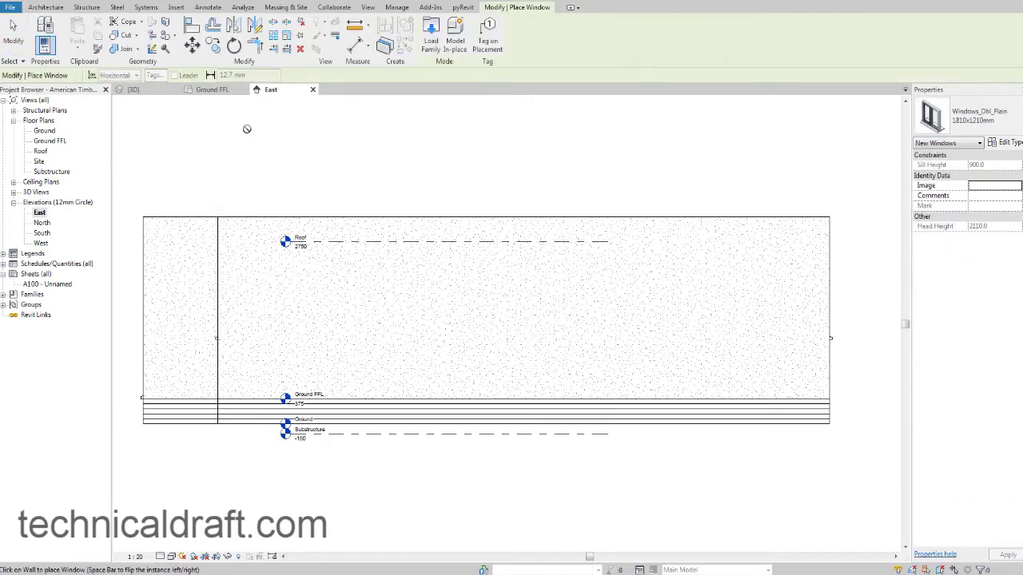
pyautogui.click(958, 120)
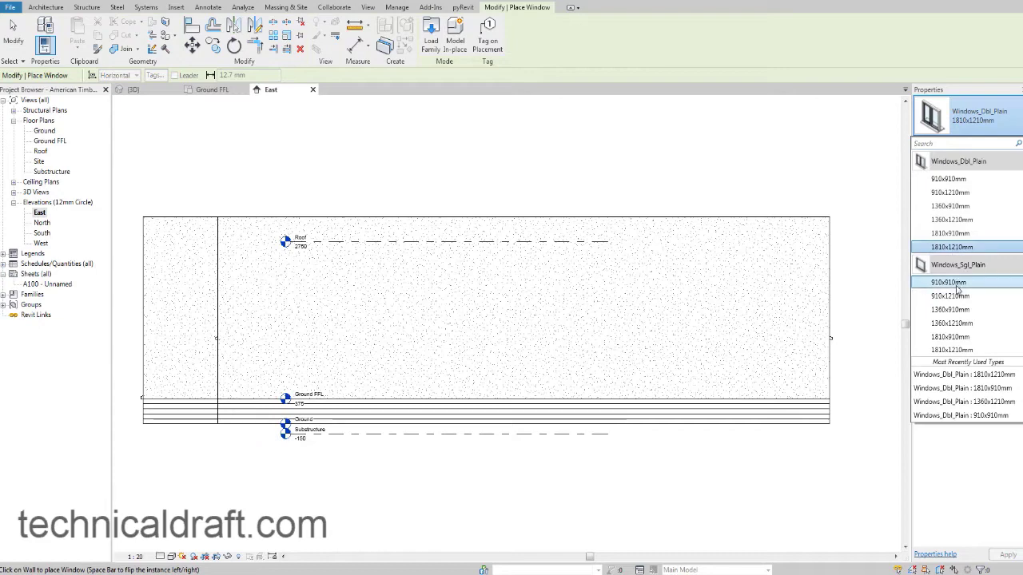
pyautogui.click(958, 283)
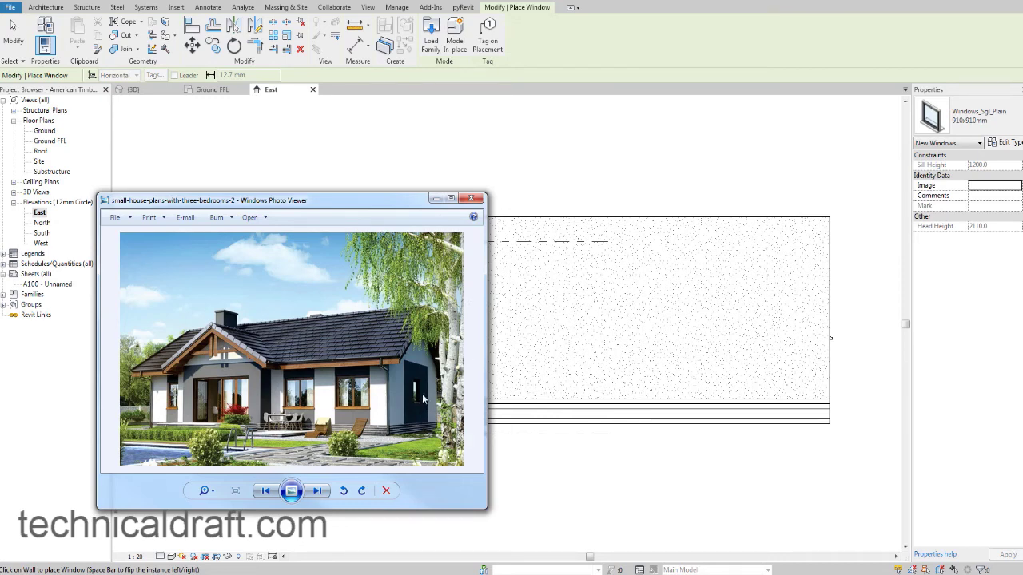
pyautogui.click(532, 329)
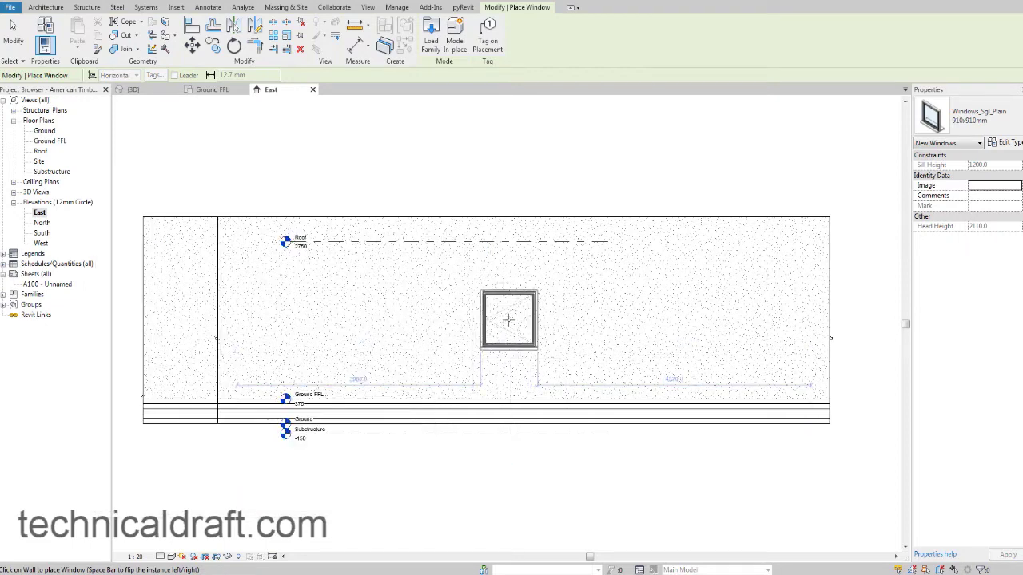
pyautogui.click(967, 116)
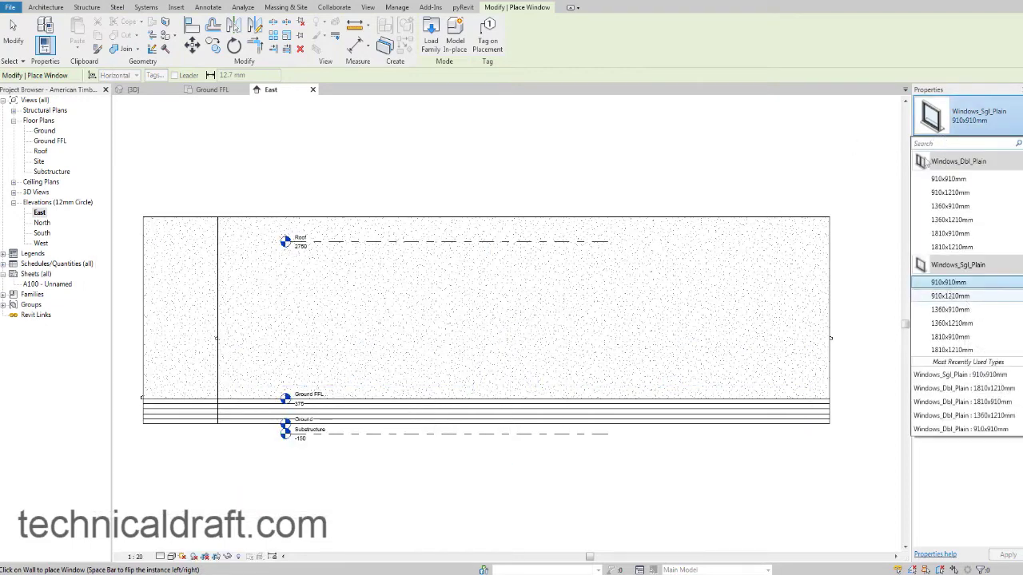
pyautogui.click(589, 282)
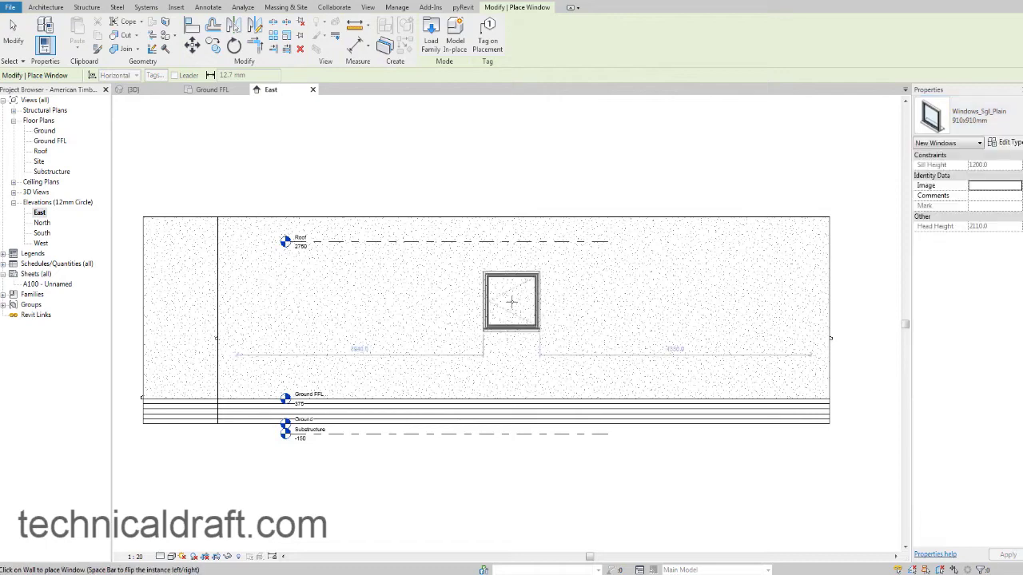
pyautogui.click(505, 303)
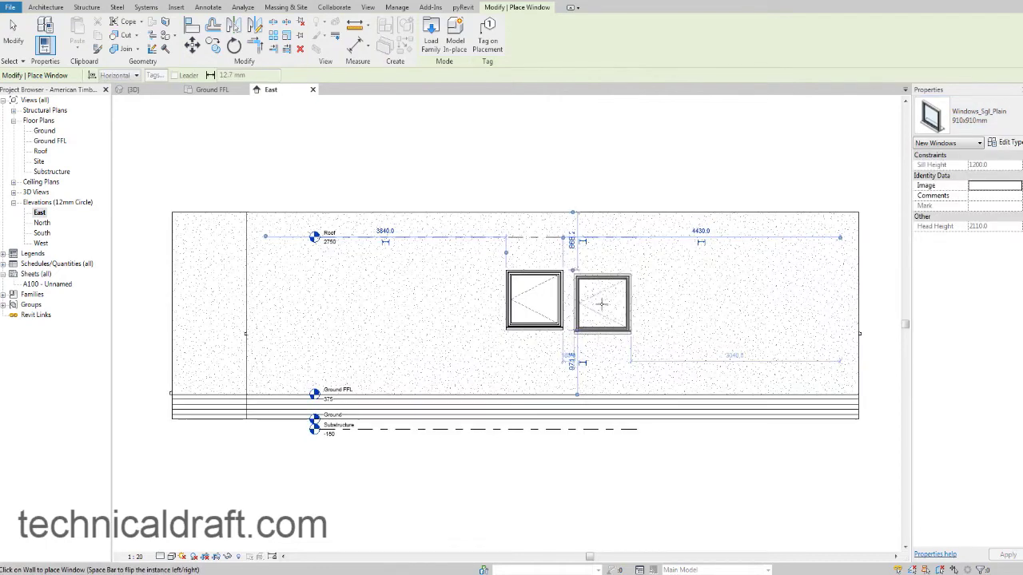
pyautogui.press('Escape')
# Duplicate the placed window's type under the name 1000x1000.
pyautogui.click(563, 307)
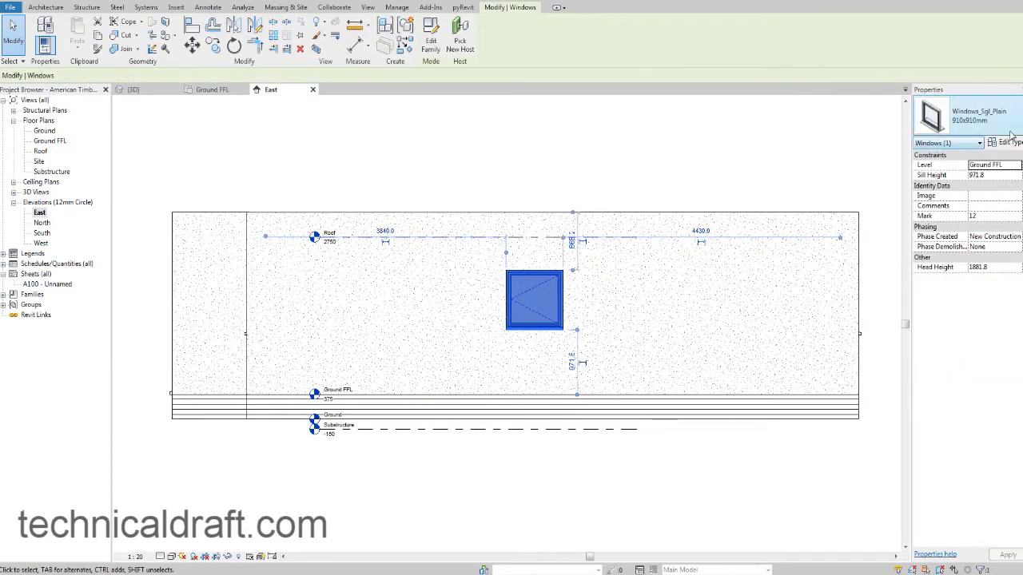
pyautogui.click(1018, 142)
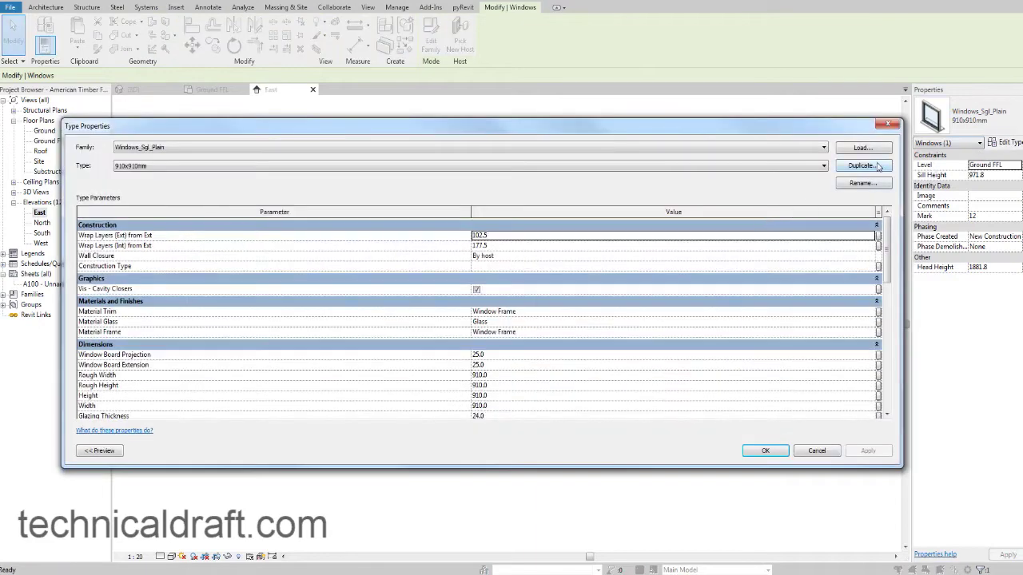
pyautogui.click(877, 166)
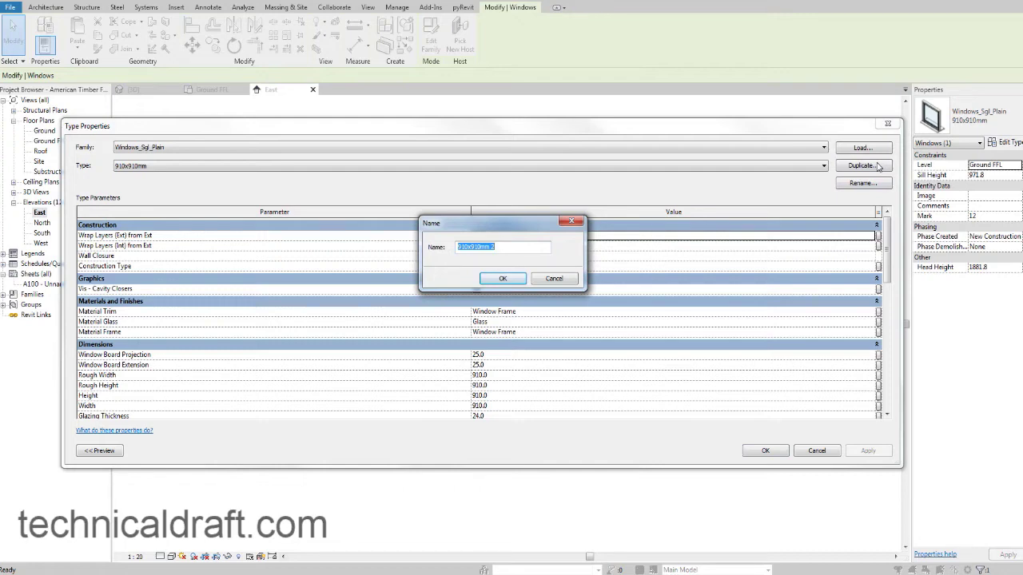
pyautogui.write('1000x1000')
pyautogui.click(512, 278)
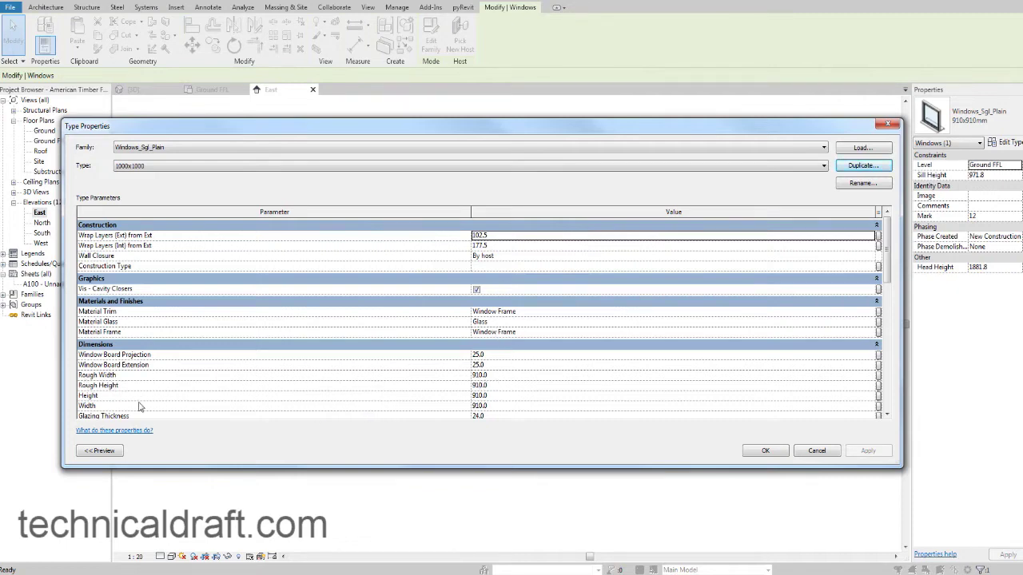
# Set the new window type's height and width to 1000 mm and apply it to the side-wall window.
pyautogui.click(505, 395)
pyautogui.write('1')
pyautogui.click(504, 405)
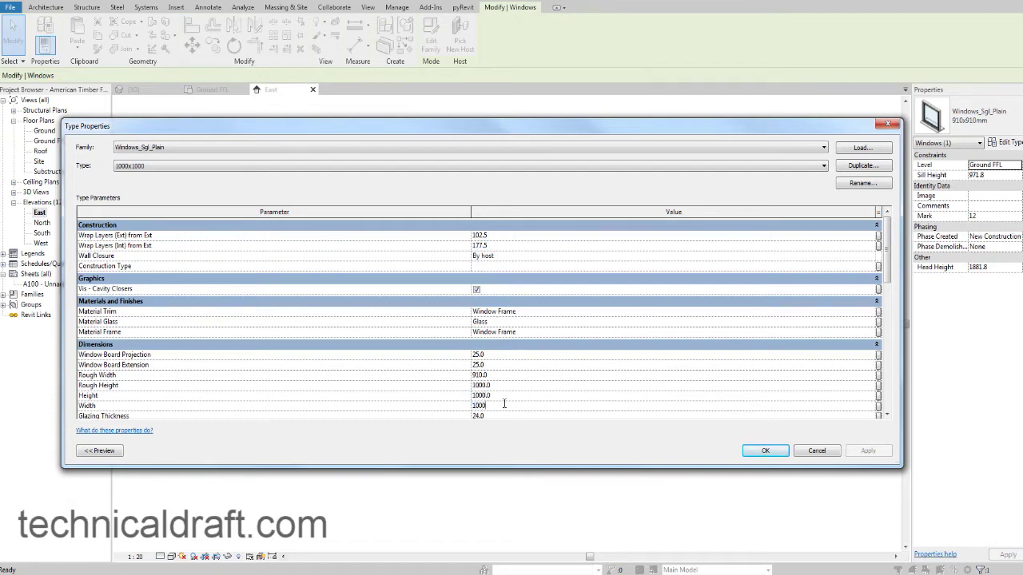
pyautogui.click(516, 395)
pyautogui.click(765, 450)
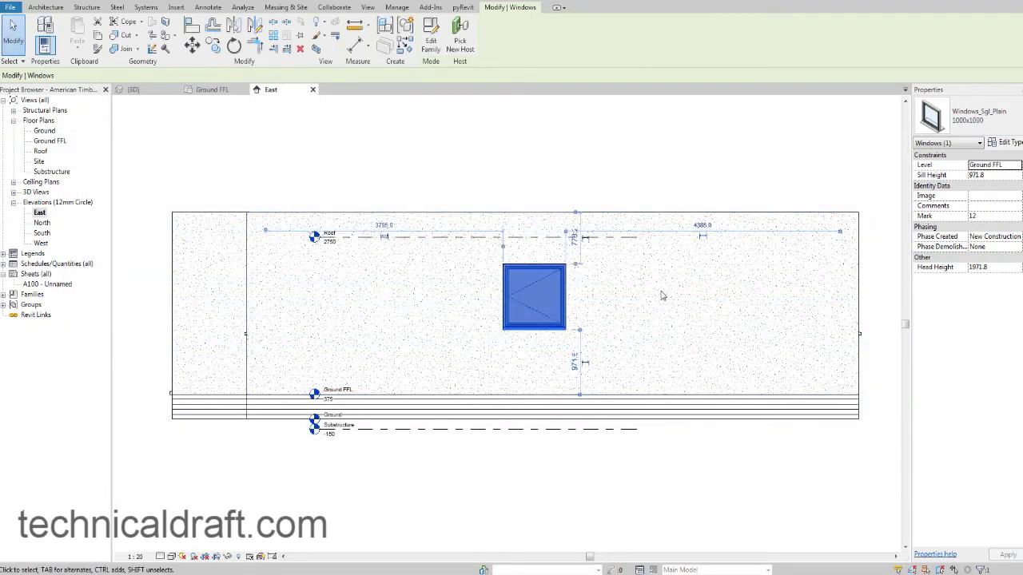
pyautogui.press('Escape')
pyautogui.scroll(2, 594, 290)
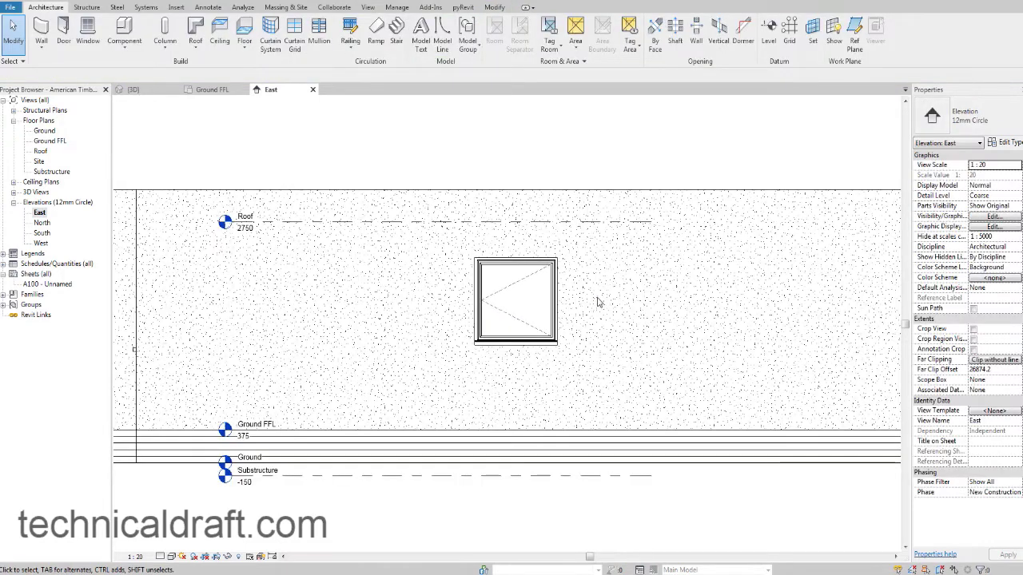
pyautogui.scroll(-4, 600, 305)
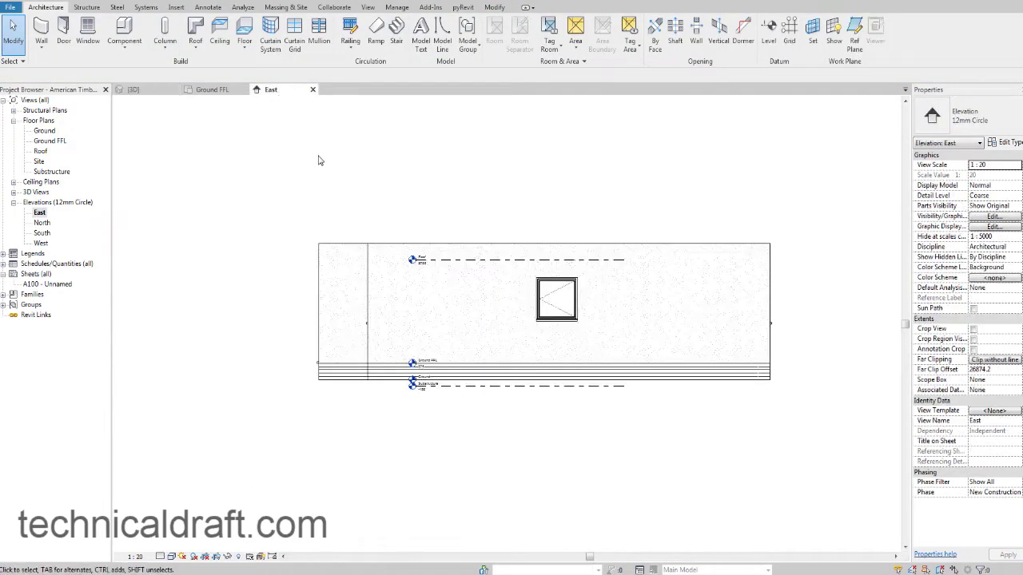
pyautogui.moveTo(550, 270); pyautogui.dragTo(536, 300, button='middle')
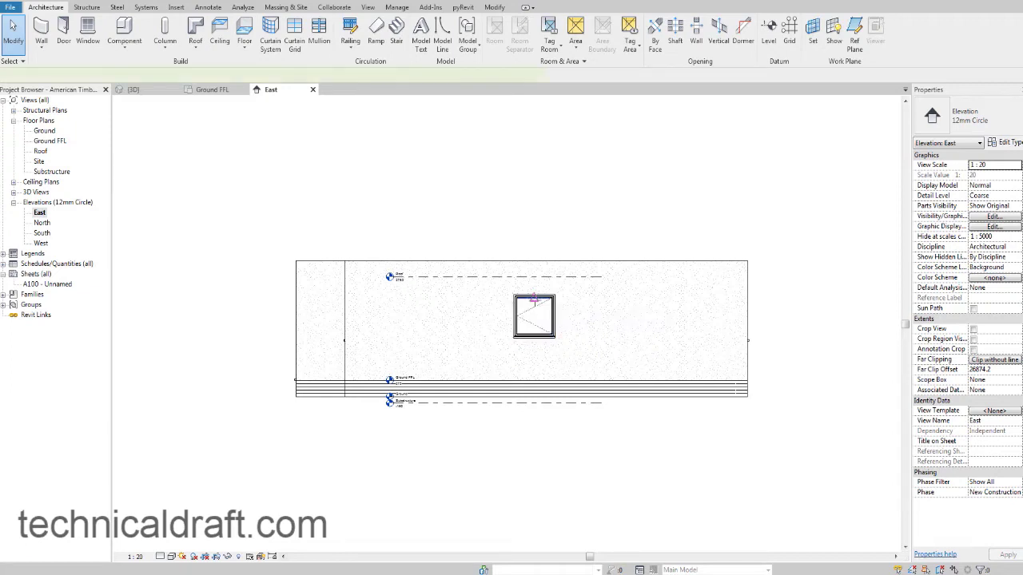
pyautogui.press('d')
pyautogui.press('l')
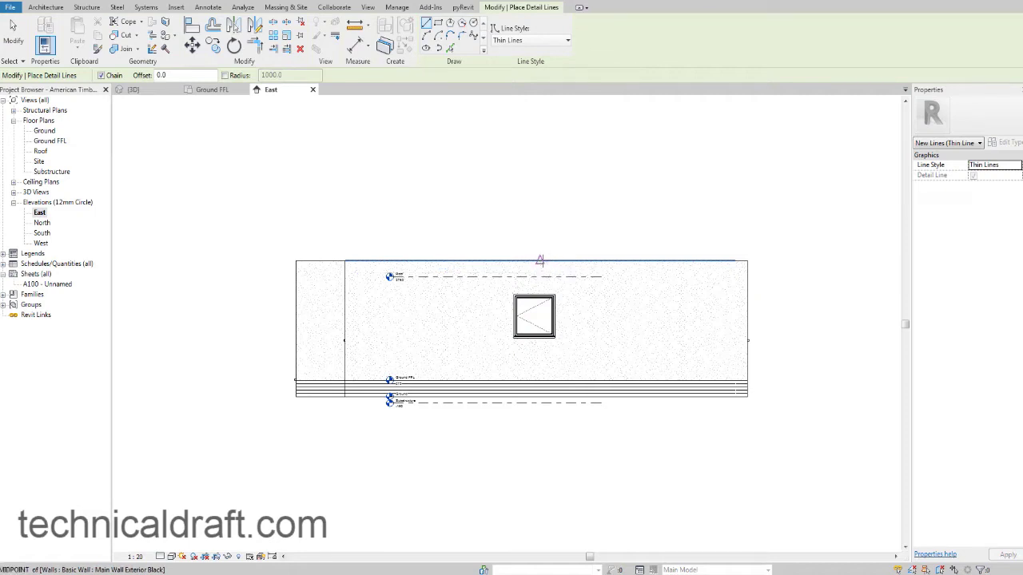
pyautogui.moveTo(547, 263); pyautogui.dragTo(502, 281, button='middle')
pyautogui.press('Escape')
pyautogui.press('Escape')
pyautogui.click(499, 276)
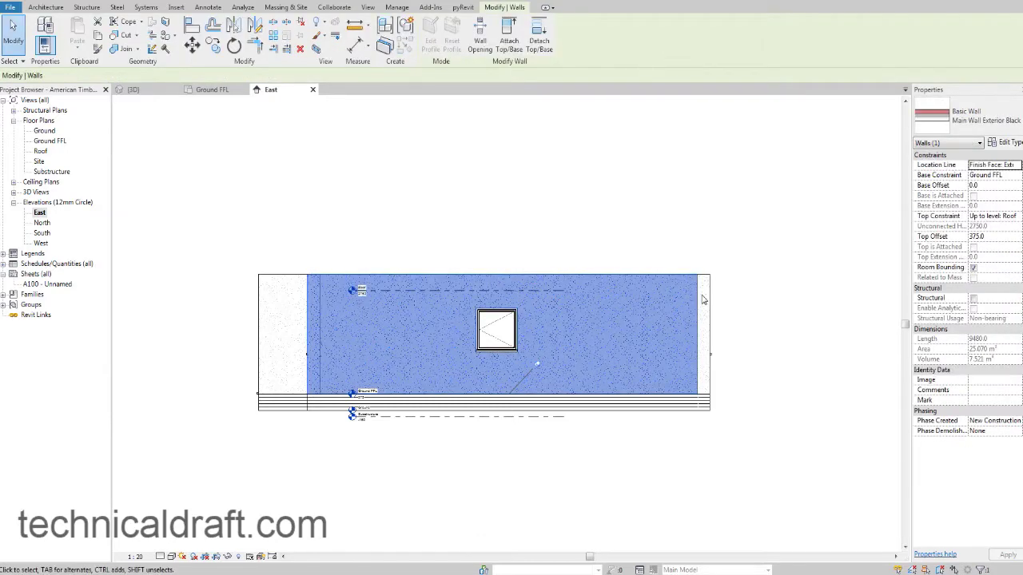
pyautogui.moveTo(571, 247); pyautogui.dragTo(569, 254, button='middle')
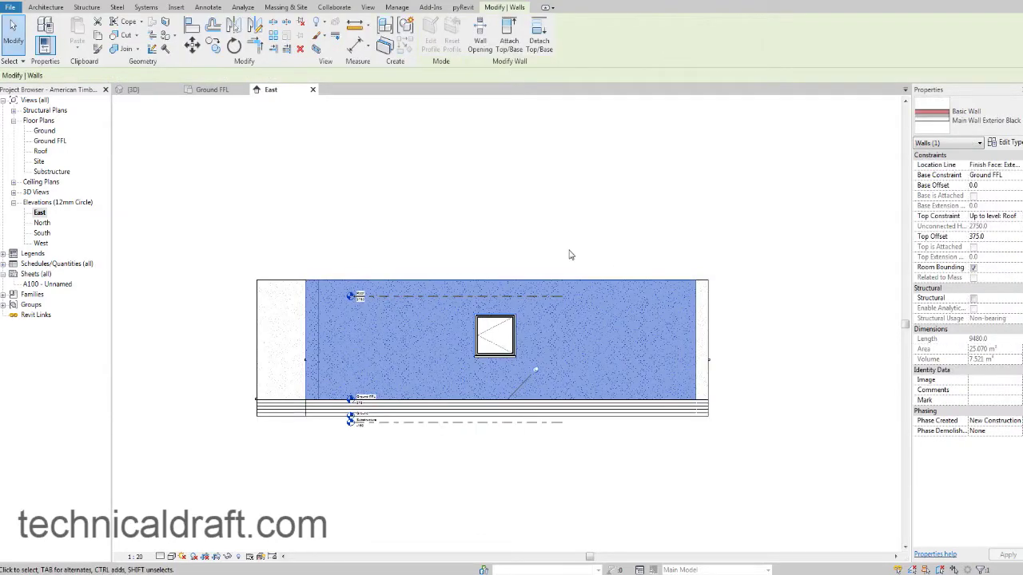
pyautogui.press('Escape')
# Sketch detail lines above the East wall: a vertical about 600 mm tall at each end, joined by a horizontal line.
pyautogui.press('d')
pyautogui.press('l')
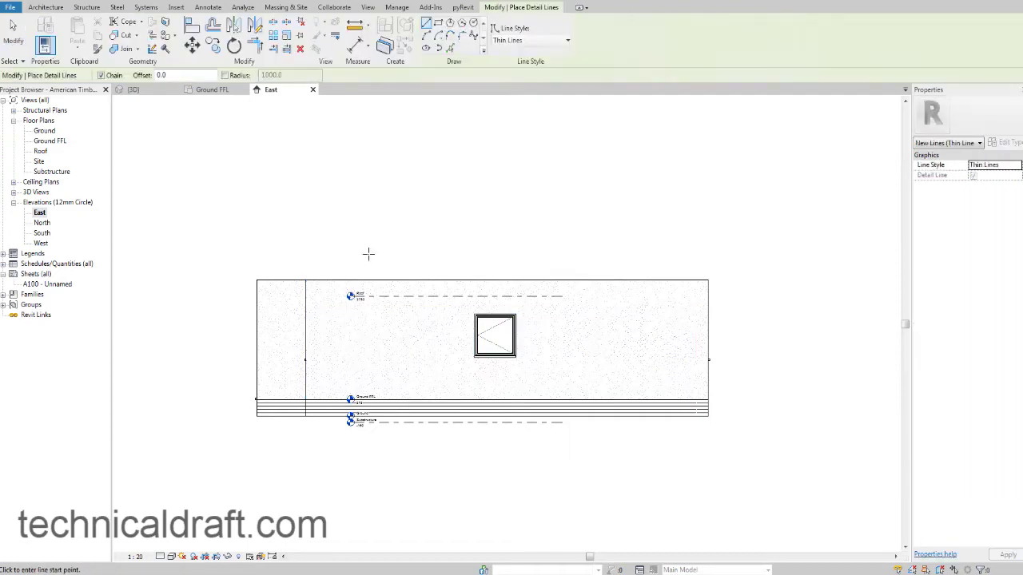
pyautogui.click(306, 279)
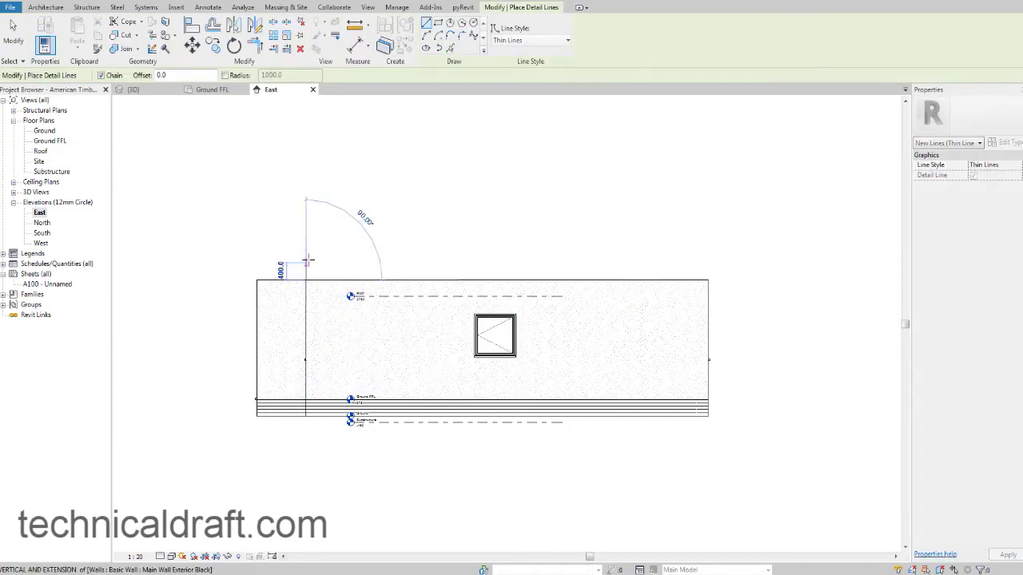
pyautogui.click(306, 254)
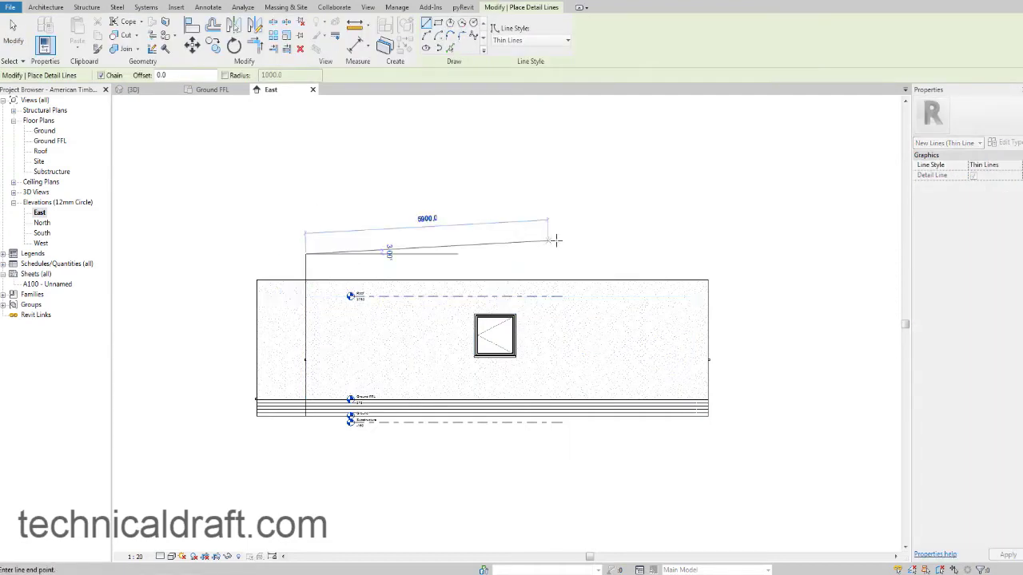
pyautogui.click(708, 254)
pyautogui.click(708, 279)
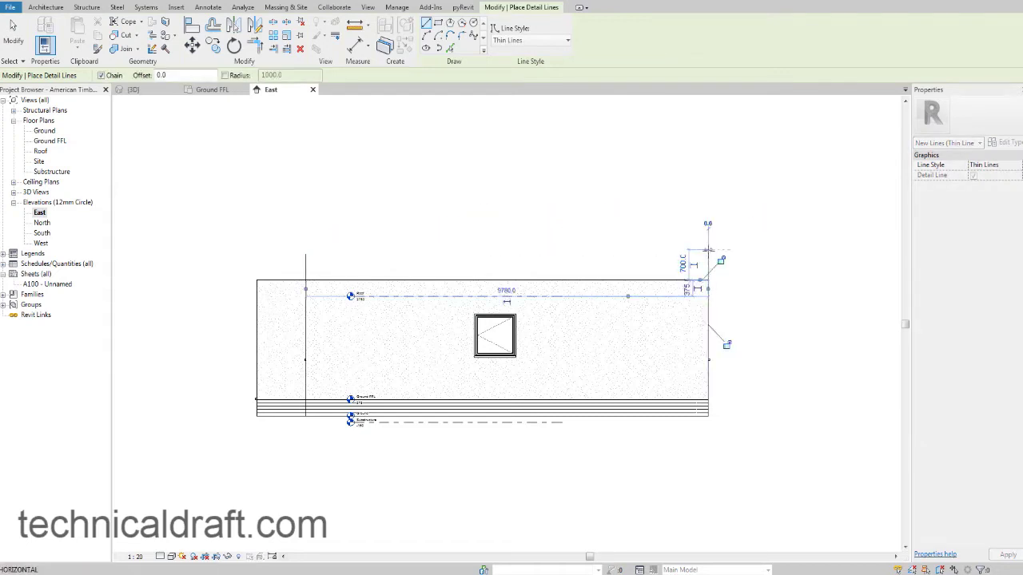
pyautogui.click(708, 250)
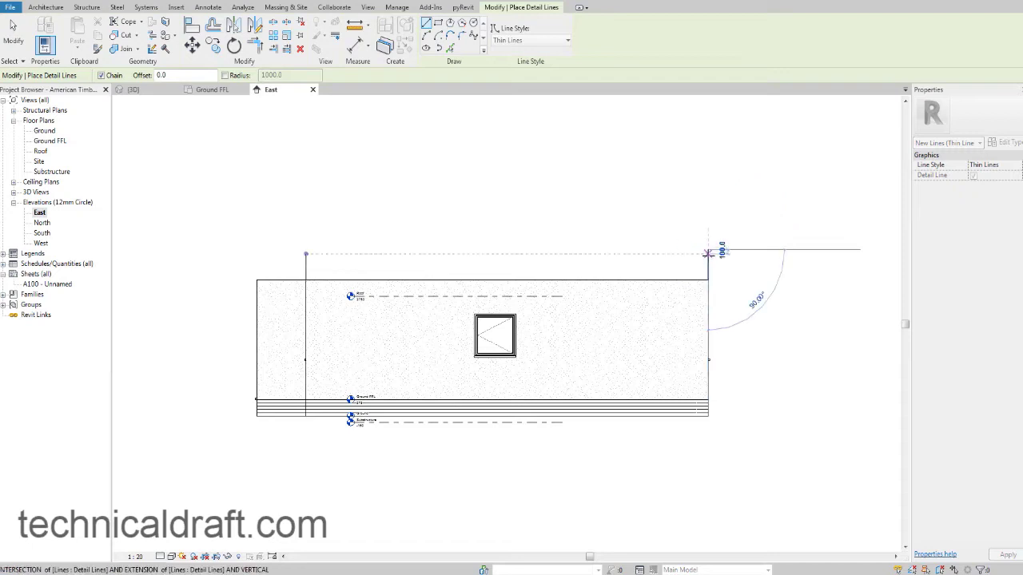
pyautogui.press('Escape')
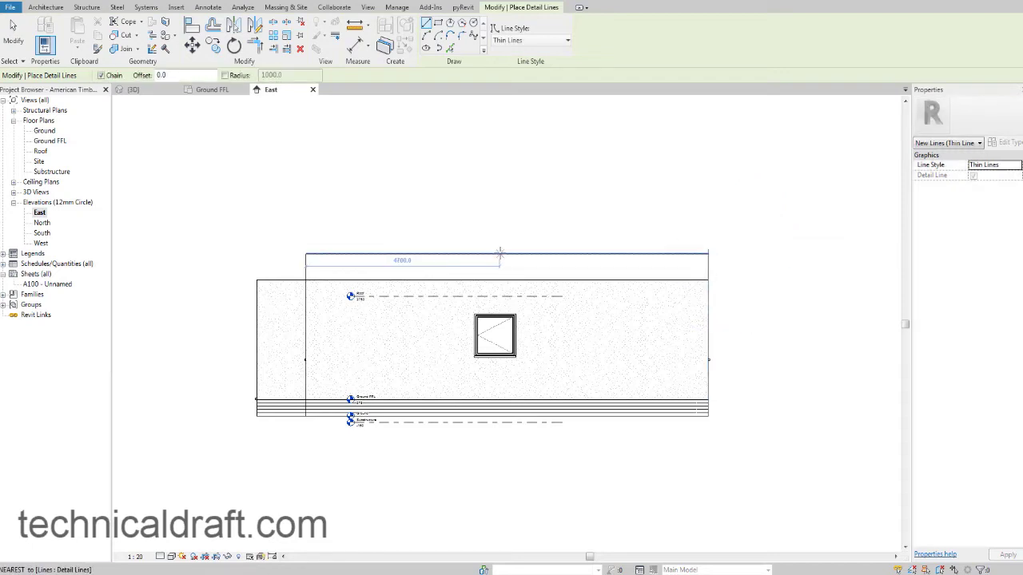
# Draw a vertical detail line about 5400 mm long from the horizontal guide's midpoint down past the wall base.
pyautogui.click(505, 250)
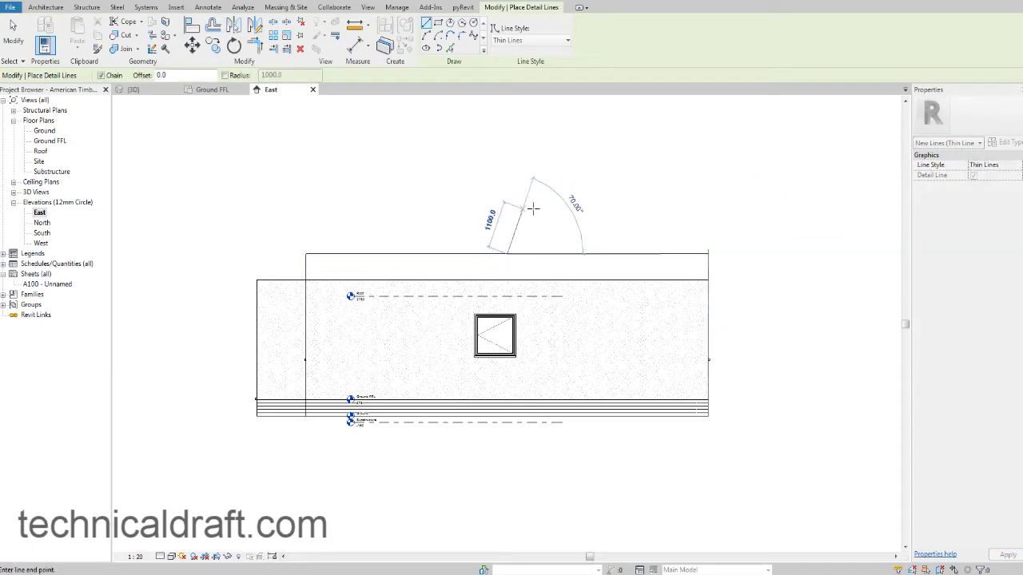
pyautogui.click(507, 490)
pyautogui.press('Escape')
pyautogui.press('Escape')
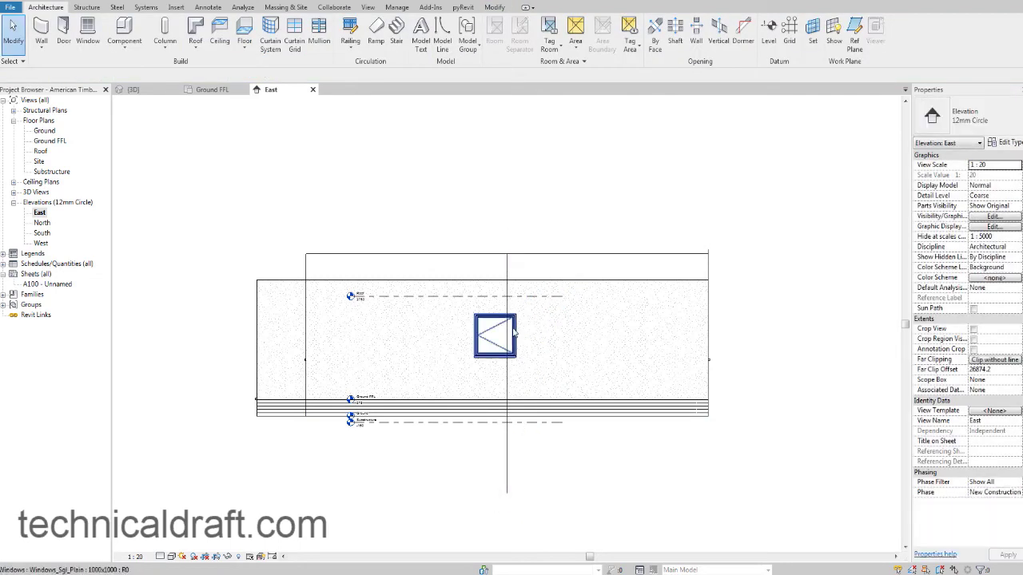
# Align the centre of the 1000x1000 side-wall window with the vertical guide line.
pyautogui.click(512, 325)
pyautogui.scroll(2, 512, 323)
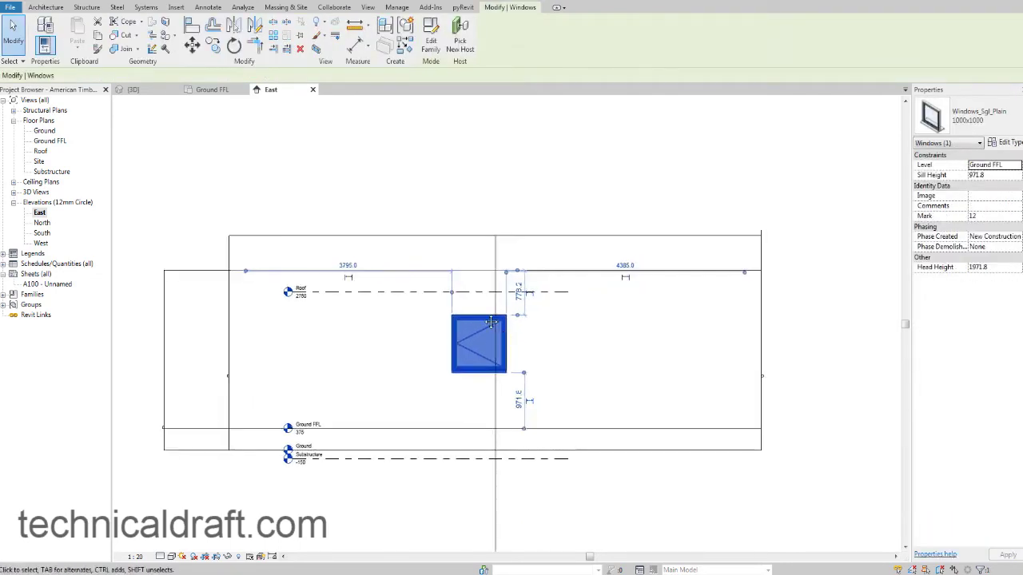
pyautogui.press('a')
pyautogui.press('l')
pyautogui.scroll(3, 528, 316)
pyautogui.click(453, 295)
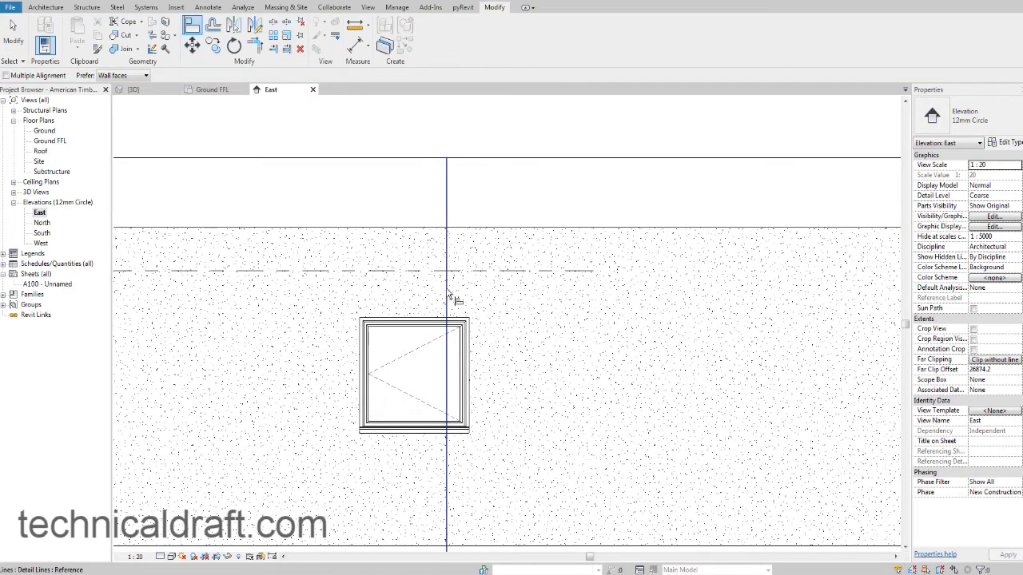
pyautogui.click(415, 373)
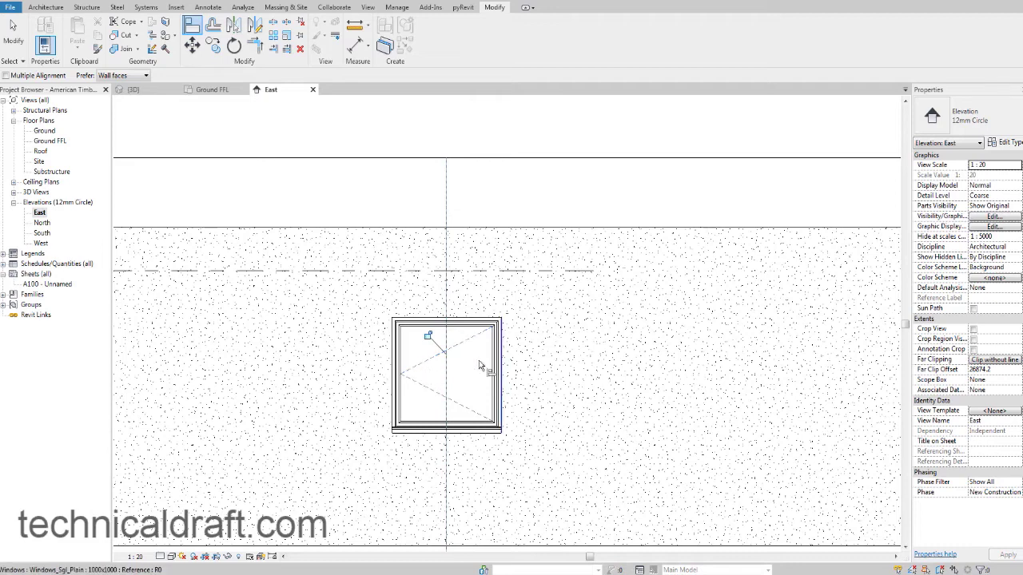
pyautogui.scroll(-5, 523, 295)
pyautogui.press('Escape')
pyautogui.press('Escape')
# Compare the centred side-wall window in the East elevation with the reference photo.
pyautogui.scroll(1, 506, 315)
pyautogui.moveTo(496, 279); pyautogui.dragTo(553, 314, button='middle')
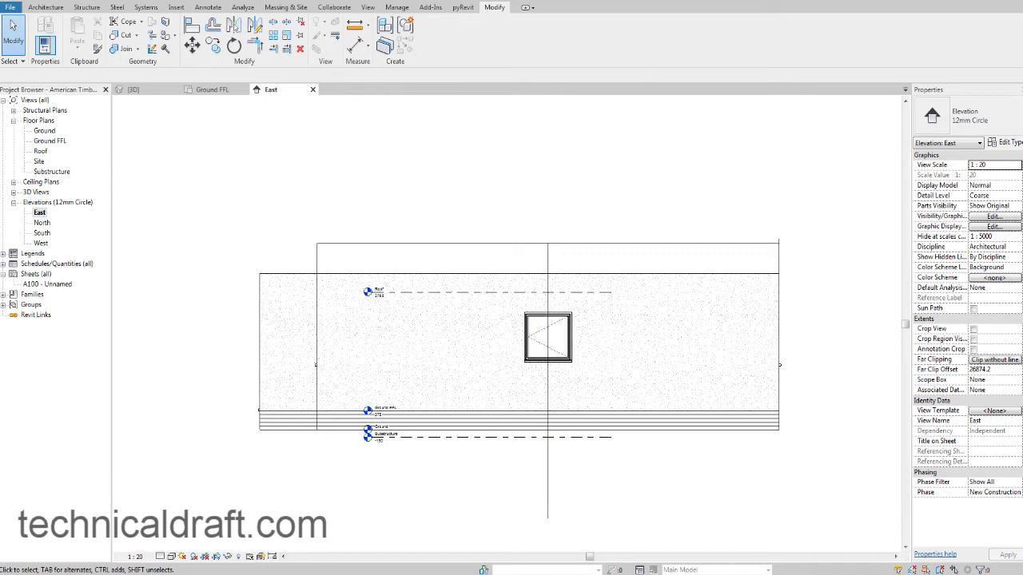
pyautogui.click(376, 573)
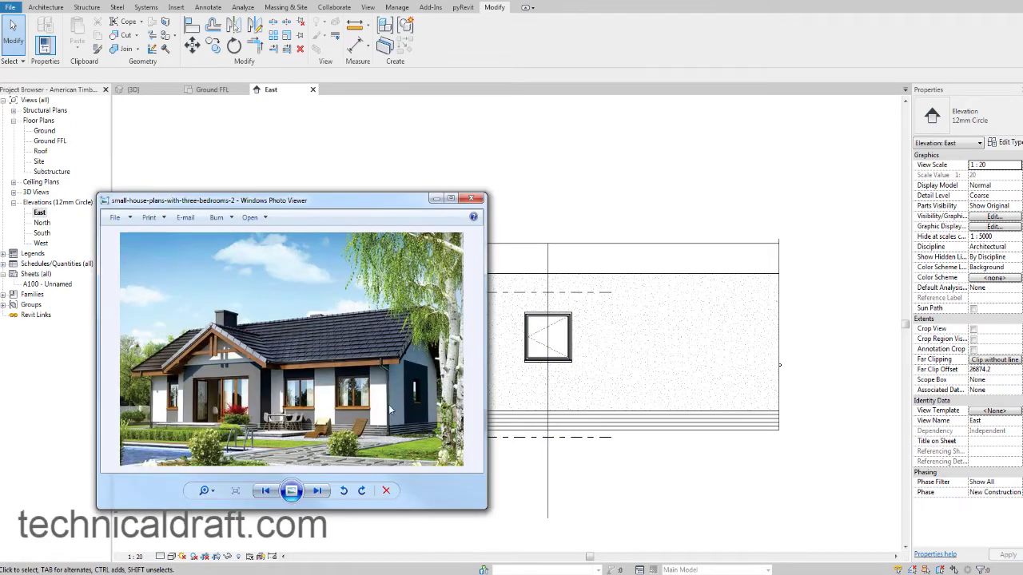
pyautogui.click(587, 361)
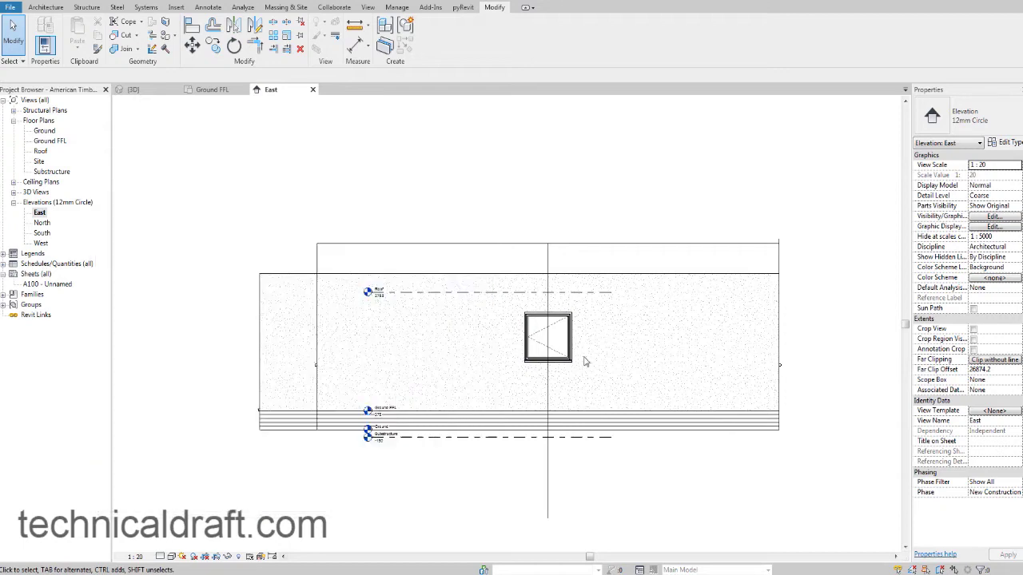
# In the 3D view, check the front window's sill height and set the side-wall window's sill height to 900 mm.
pyautogui.click(132, 89)
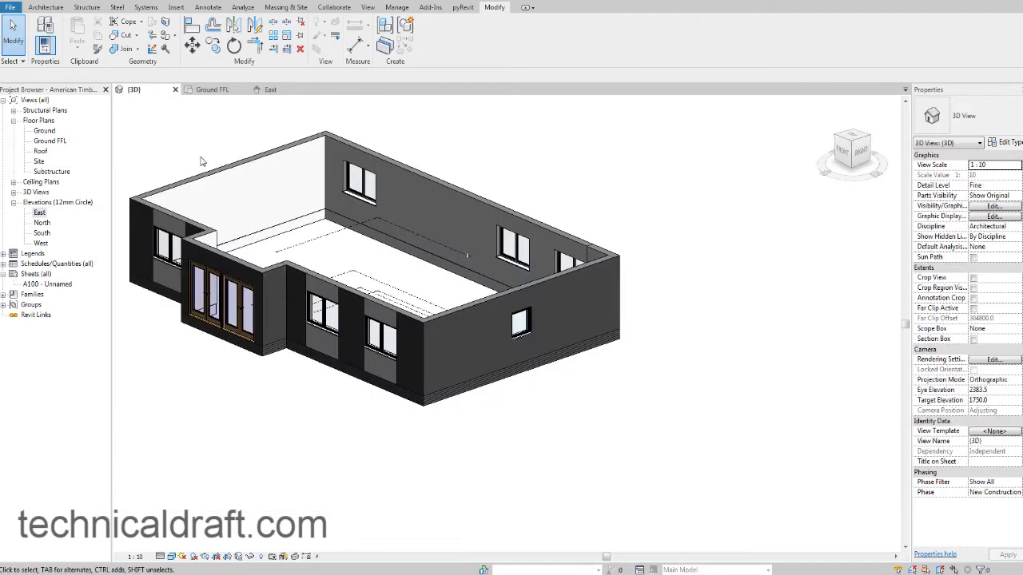
pyautogui.click(382, 334)
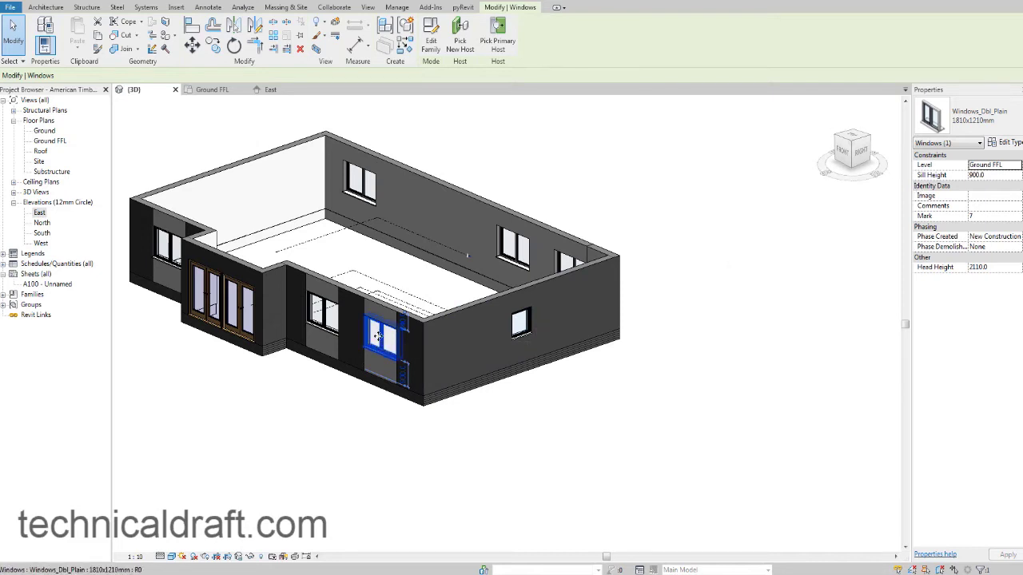
pyautogui.moveTo(378, 337); pyautogui.dragTo(381, 314)
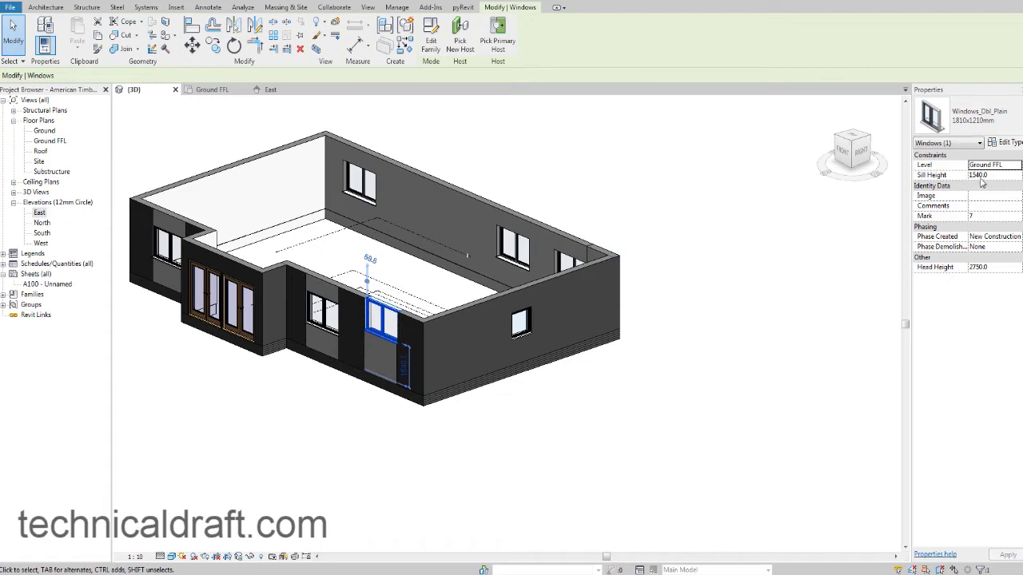
pyautogui.click(814, 281)
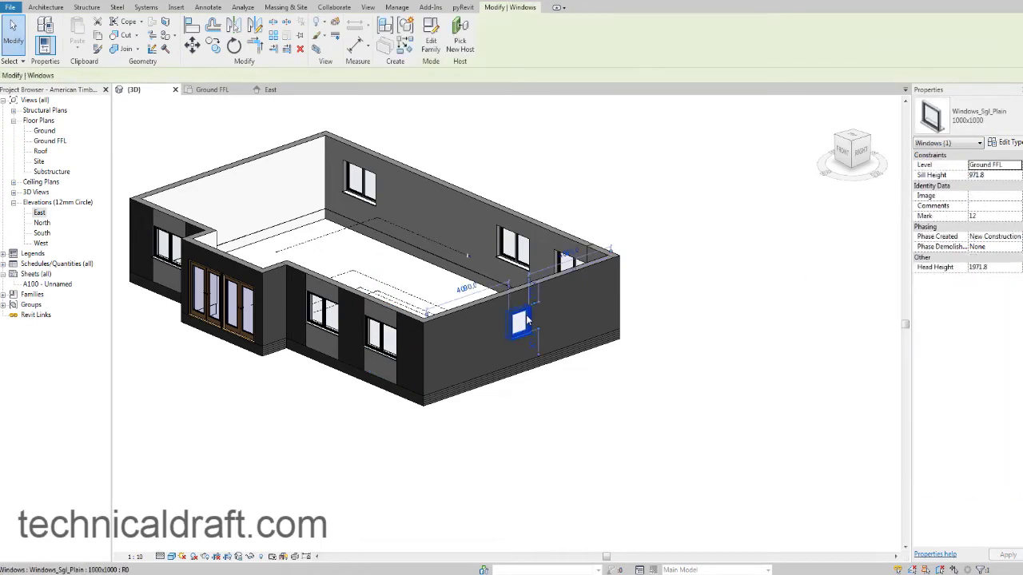
pyautogui.click(997, 269)
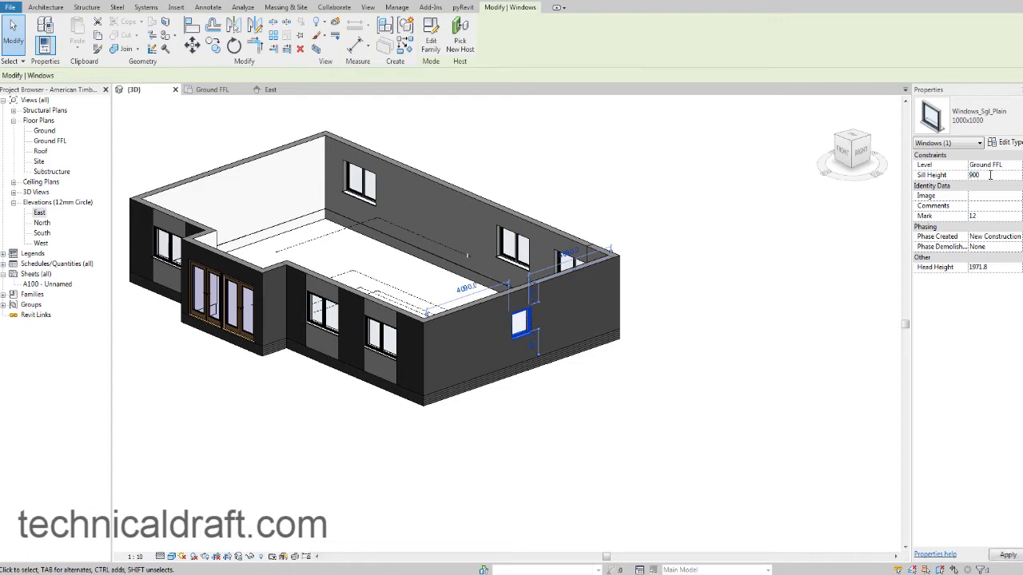
pyautogui.click(727, 358)
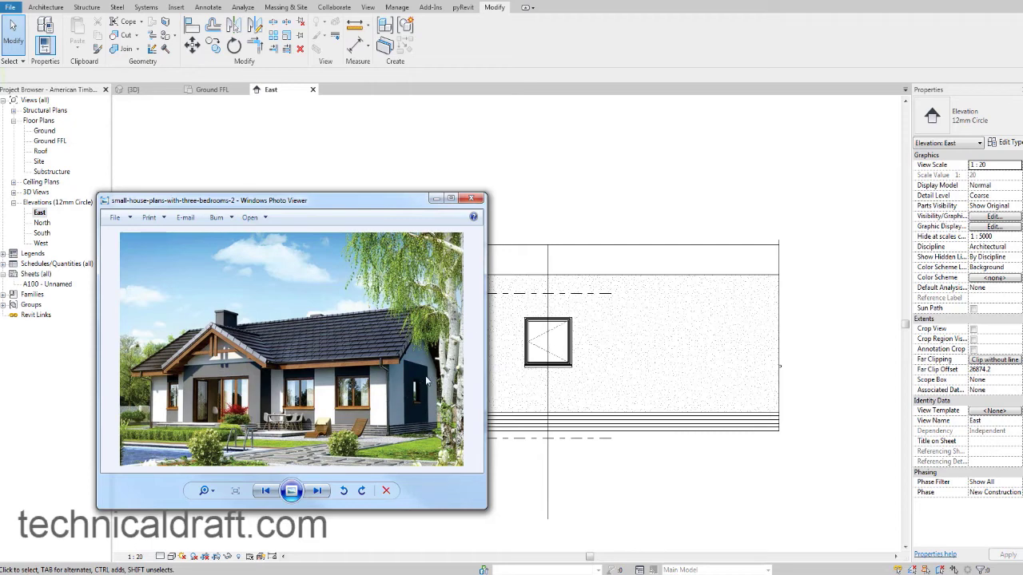
# Return from the reference photo to the East elevation and try to split the black side wall on both sides of the window.
pyautogui.click(566, 358)
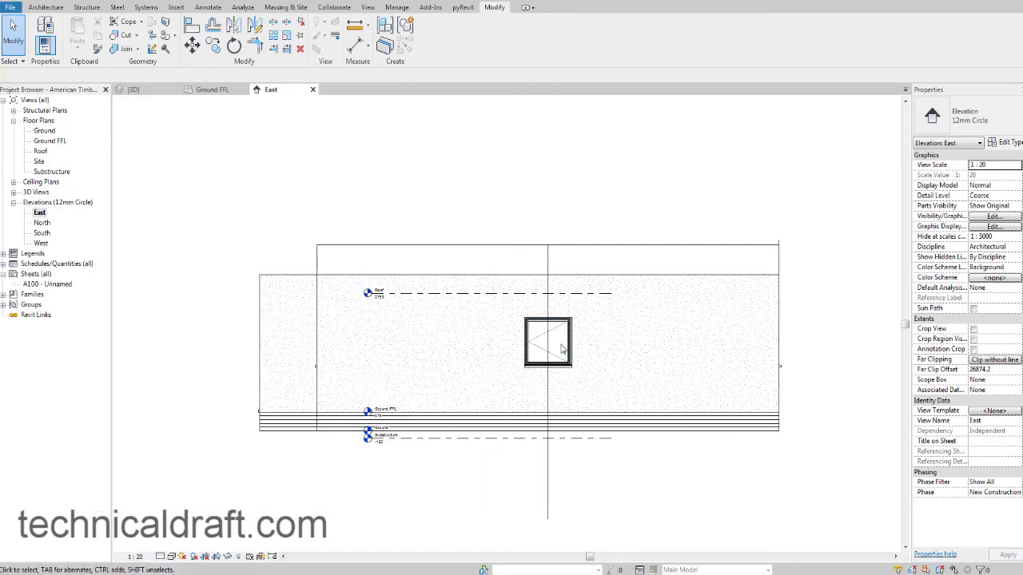
pyautogui.moveTo(583, 341); pyautogui.dragTo(591, 350, button='middle')
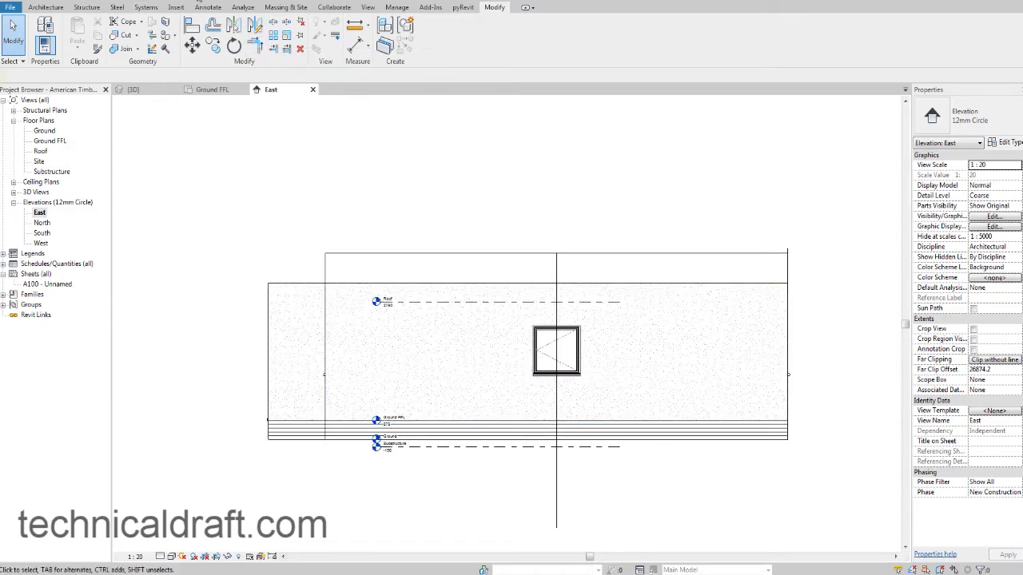
pyautogui.click(273, 22)
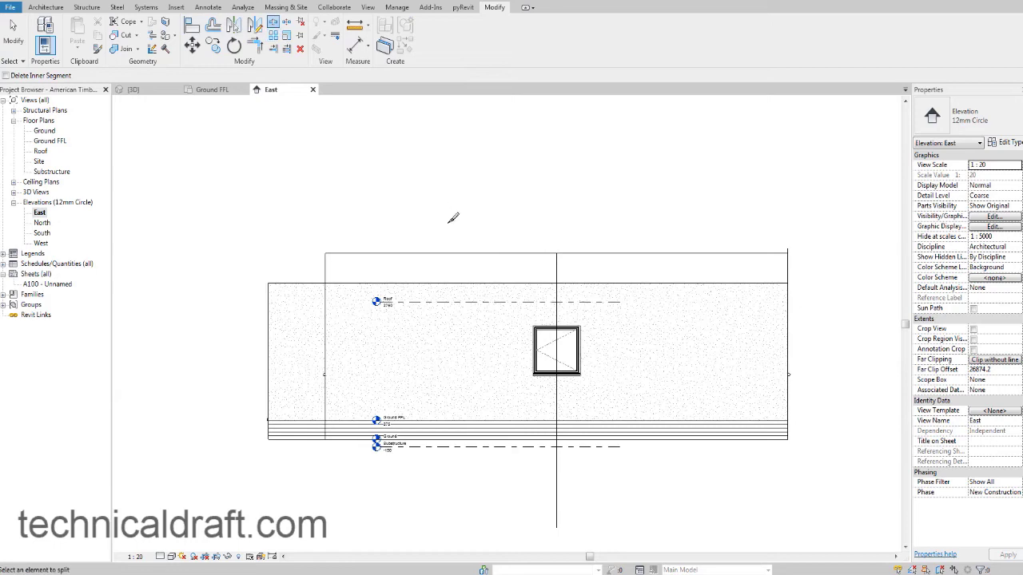
pyautogui.click(489, 283)
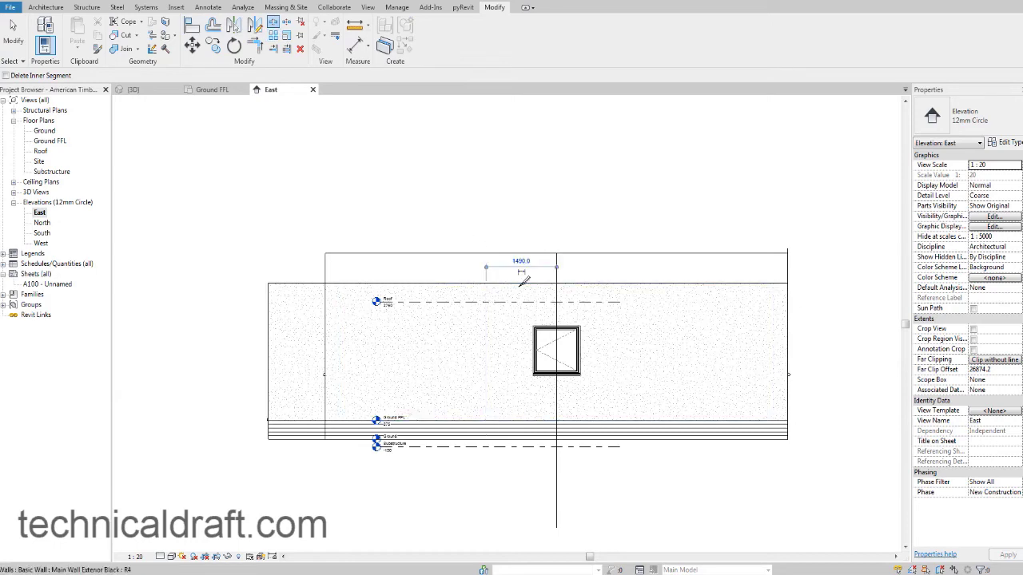
pyautogui.click(617, 281)
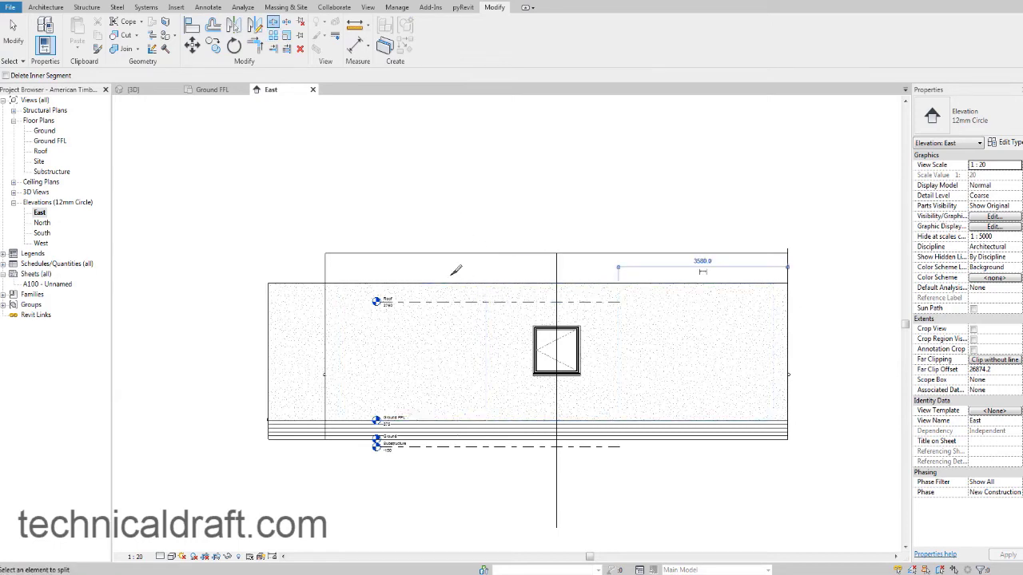
pyautogui.moveTo(451, 274); pyautogui.dragTo(454, 279, button='middle')
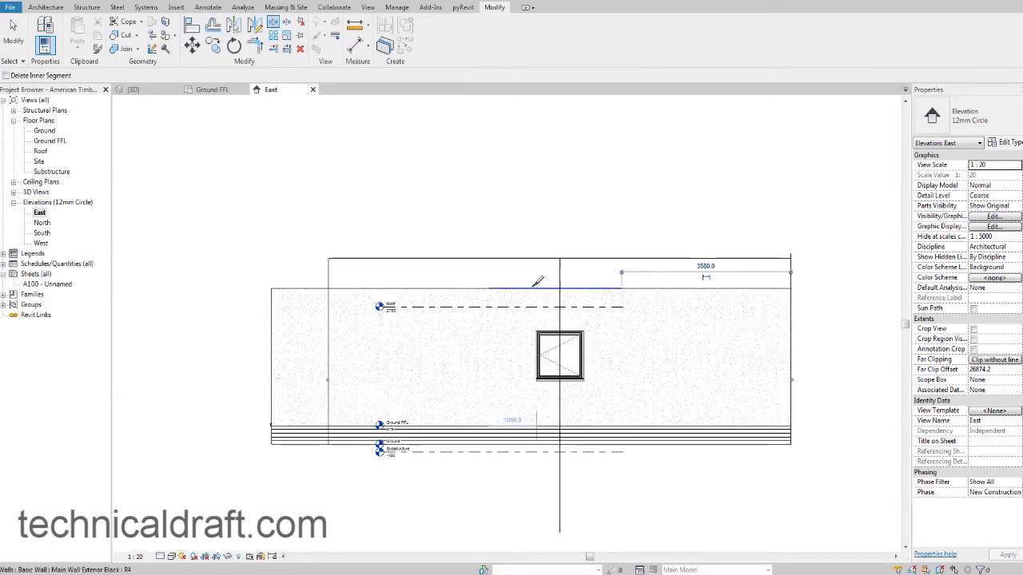
# Examine the split wall segments in the 3D view from the right and at an angle, selecting the opposite and side walls.
pyautogui.click(148, 94)
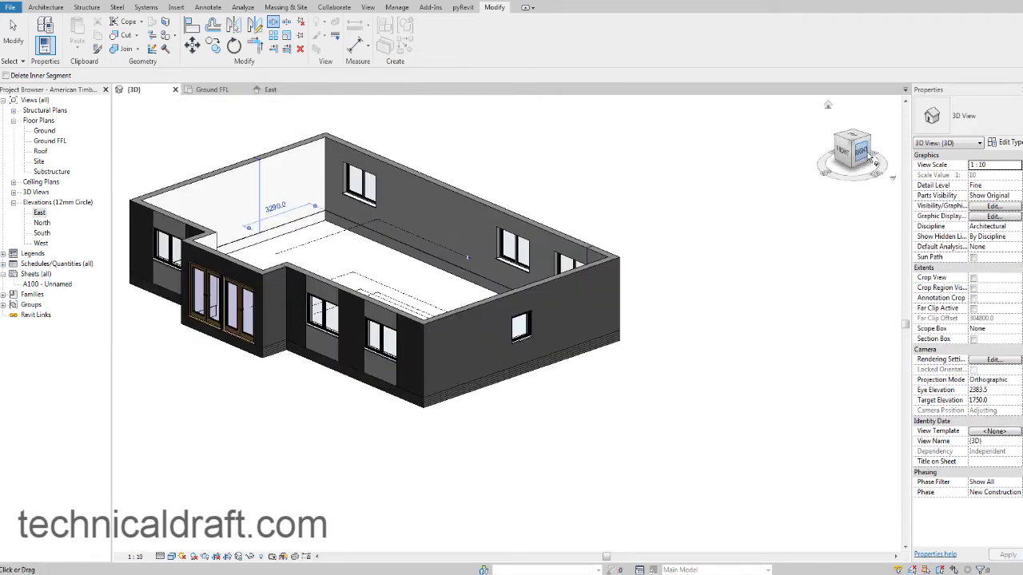
pyautogui.click(865, 152)
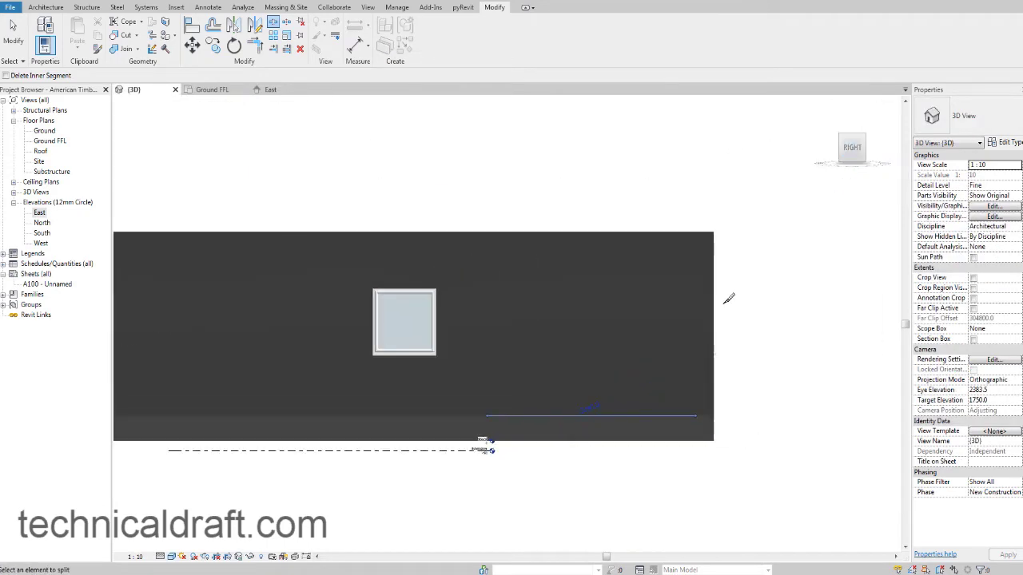
pyautogui.press('Escape')
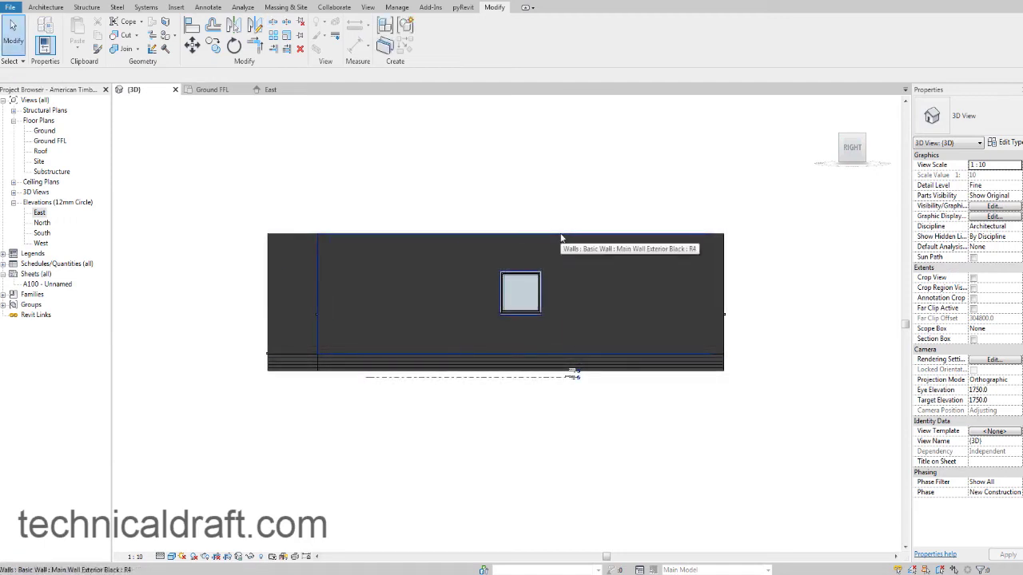
pyautogui.click(561, 233)
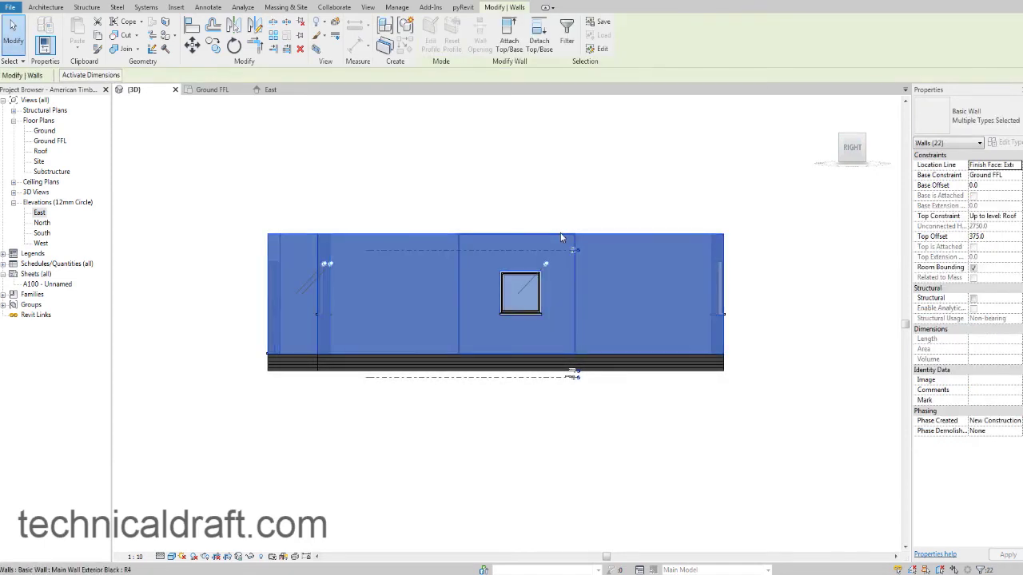
pyautogui.click(561, 237)
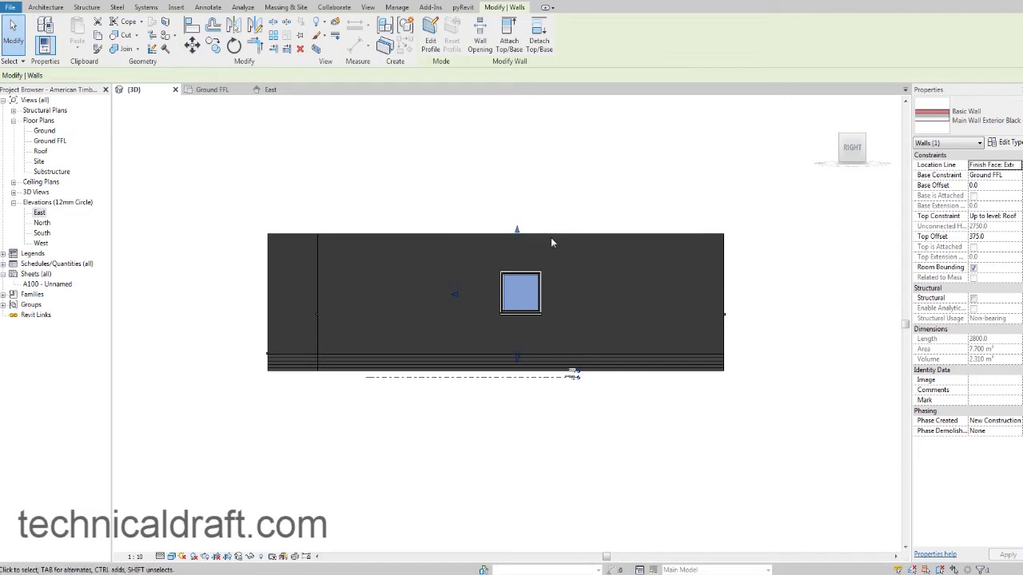
pyautogui.keyDown('shift'); pyautogui.moveTo(542, 236); pyautogui.dragTo(507, 194, button='middle'); pyautogui.keyUp('shift')
pyautogui.scroll(-2, 508, 195)
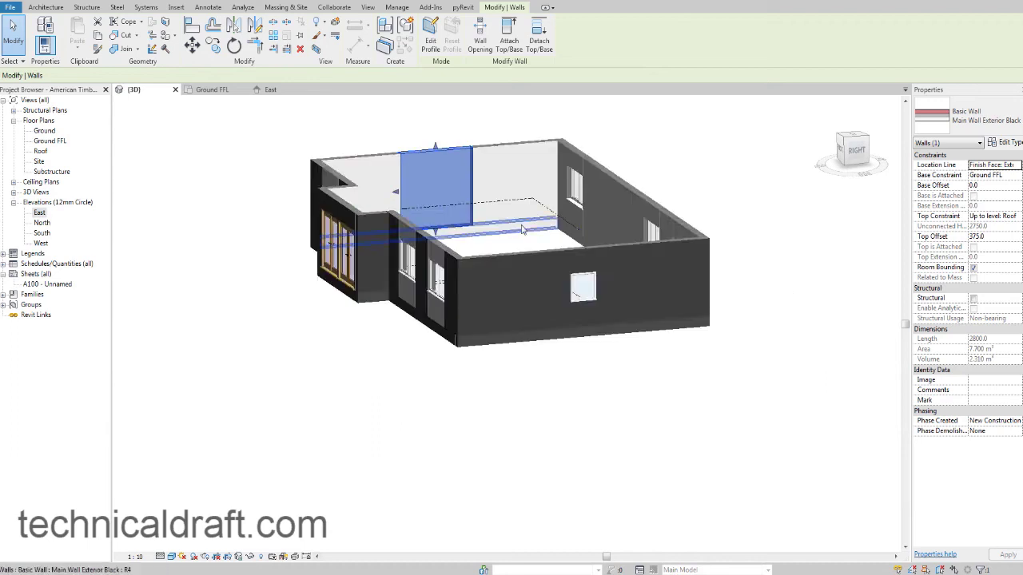
pyautogui.click(605, 247)
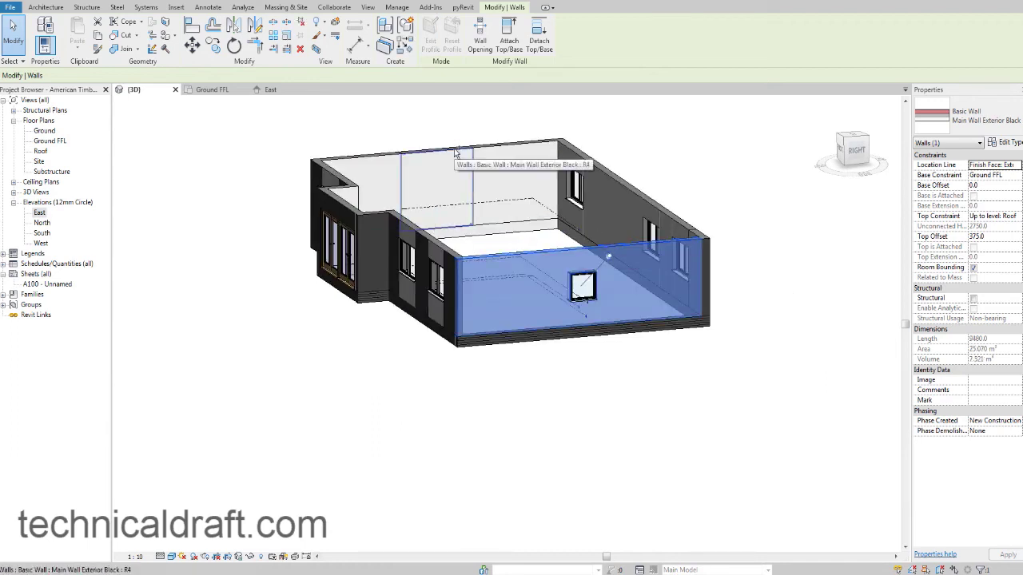
# Split the black side wall in the 3D view on both sides of the window, keeping the inner segment.
pyautogui.press('Escape')
pyautogui.keyDown('shift'); pyautogui.moveTo(495, 204); pyautogui.dragTo(557, 274, button='middle'); pyautogui.keyUp('shift')
pyautogui.scroll(3, 608, 299)
pyautogui.click(273, 21)
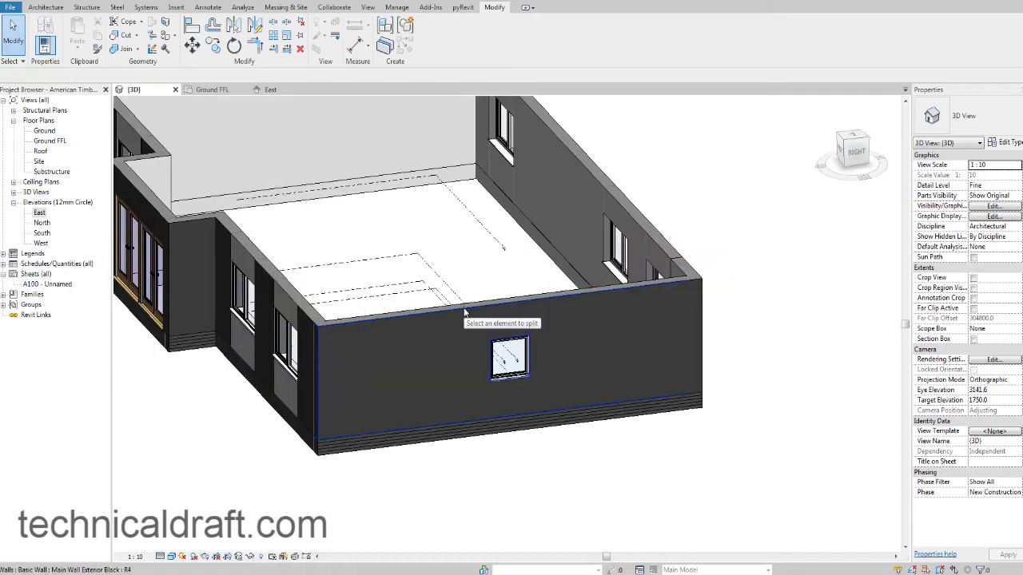
pyautogui.click(466, 311)
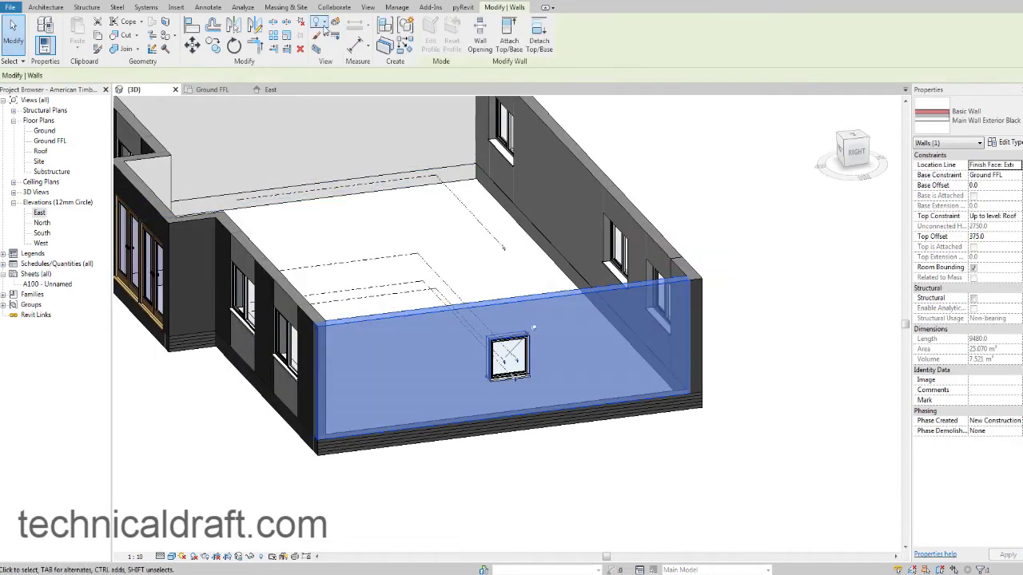
pyautogui.click(271, 24)
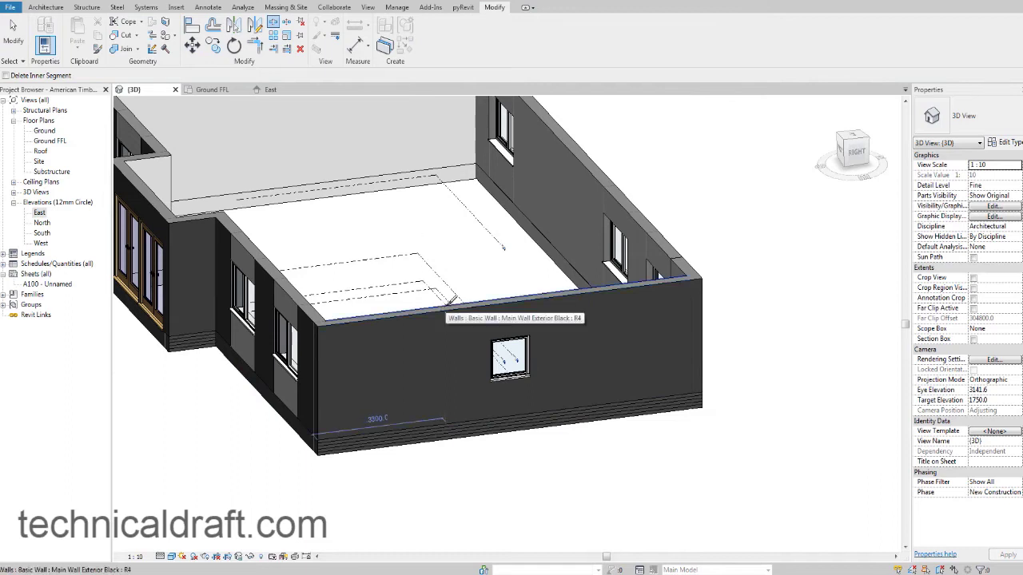
pyautogui.click(451, 301)
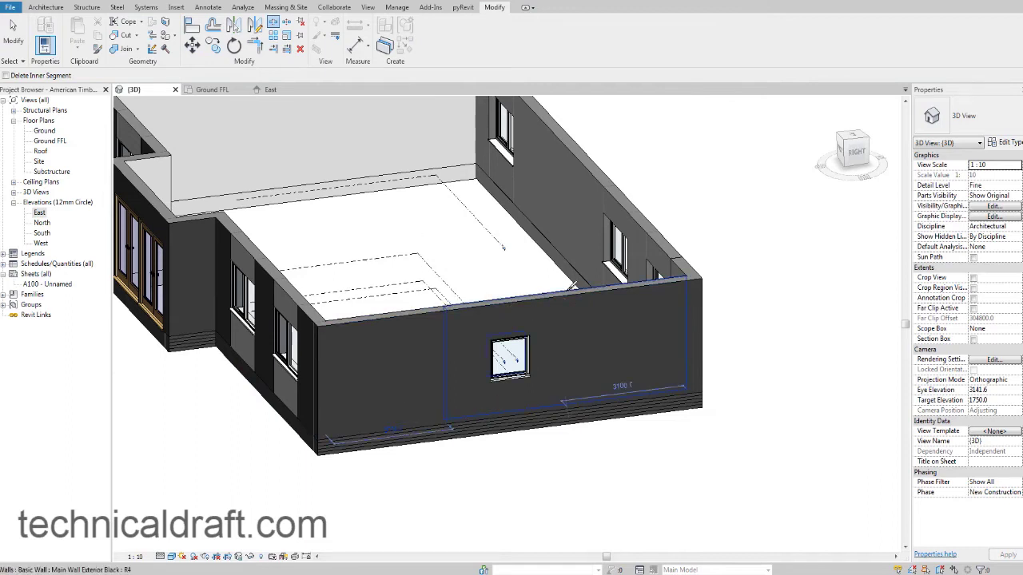
pyautogui.click(567, 291)
pyautogui.moveTo(567, 291); pyautogui.dragTo(575, 277, button='middle')
pyautogui.press('Escape')
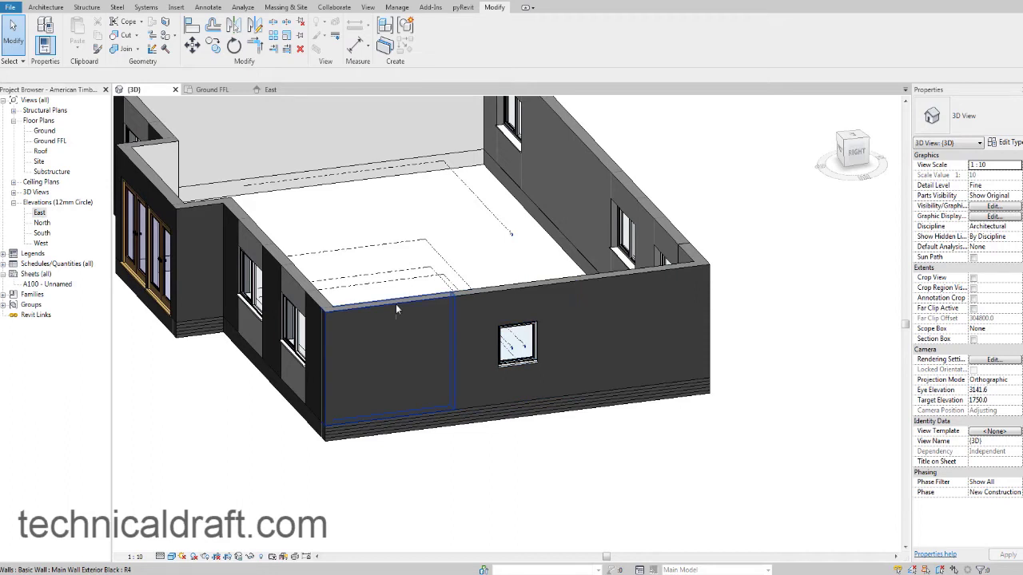
# Check the reference photo and change the two outer side-wall segments to the type Main Wall Exterior White.
pyautogui.hotkey('alt', 'Tab')
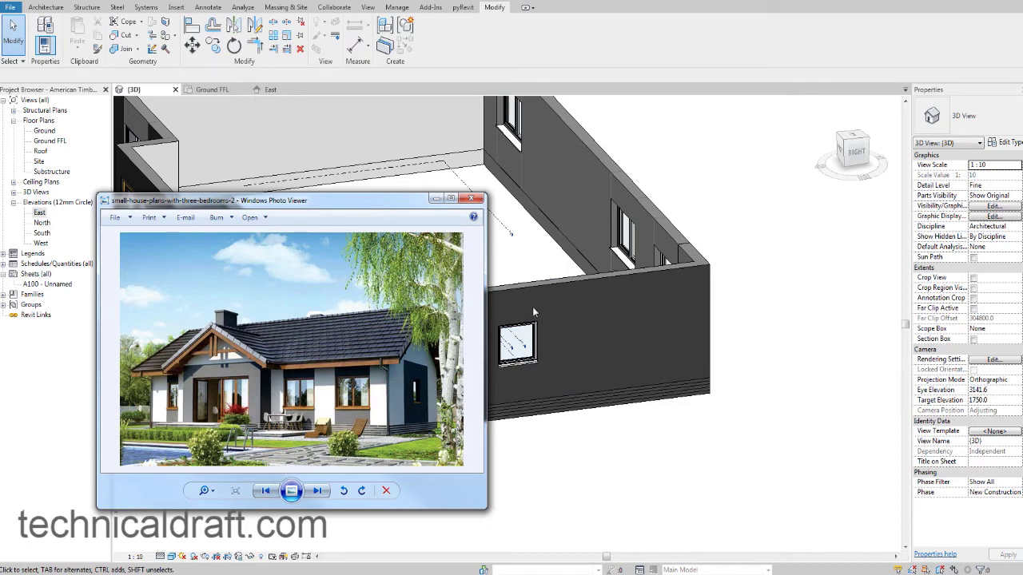
pyautogui.hotkey('alt', 'Tab')
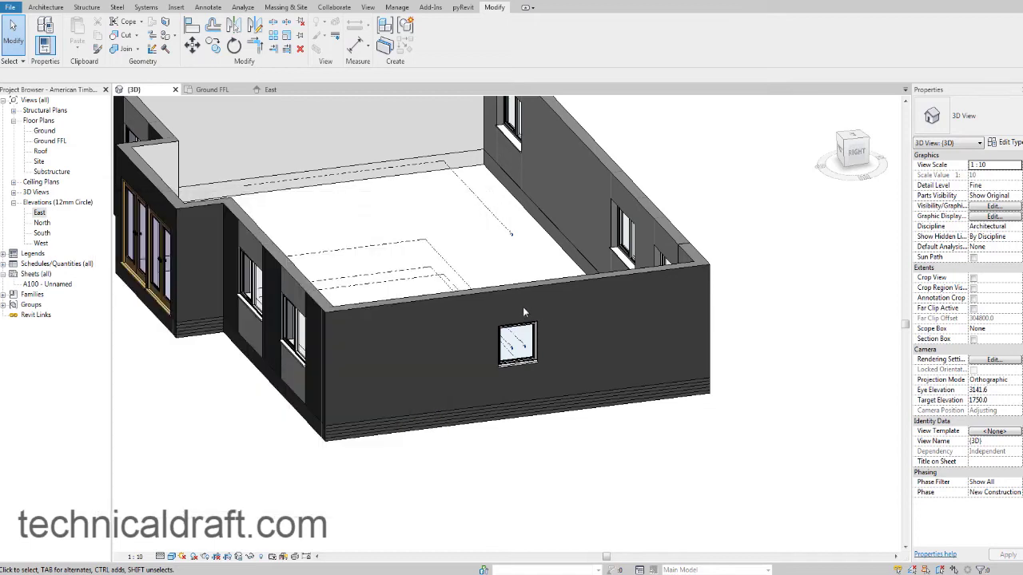
pyautogui.click(421, 301)
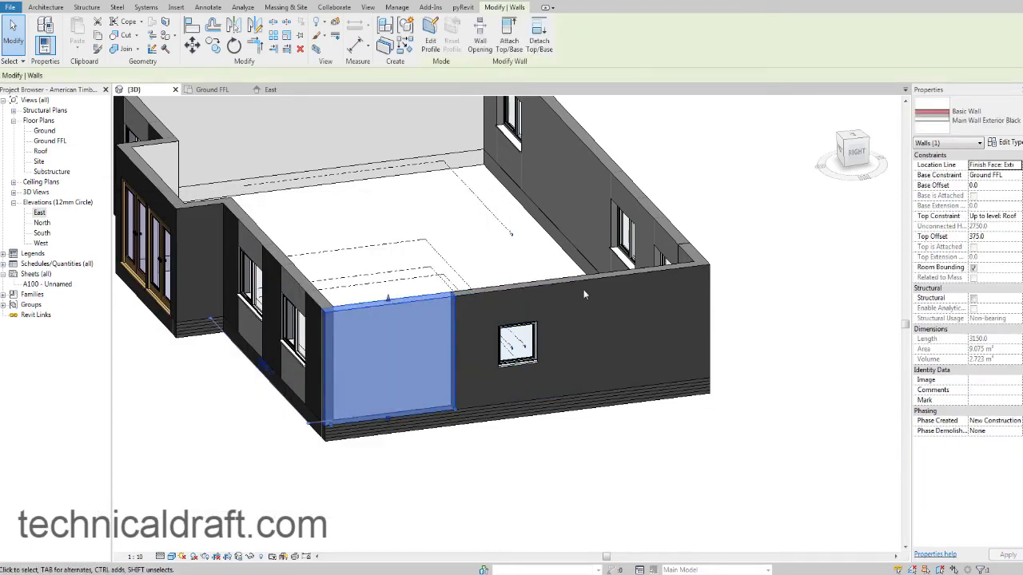
pyautogui.keyDown('ctrl'); pyautogui.click(616, 279); pyautogui.keyUp('ctrl')
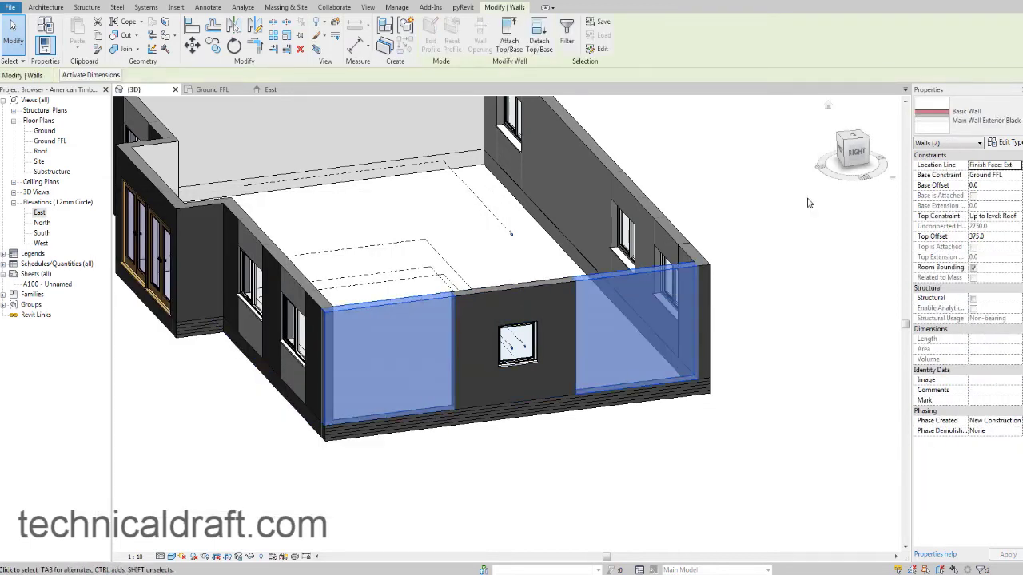
pyautogui.click(967, 116)
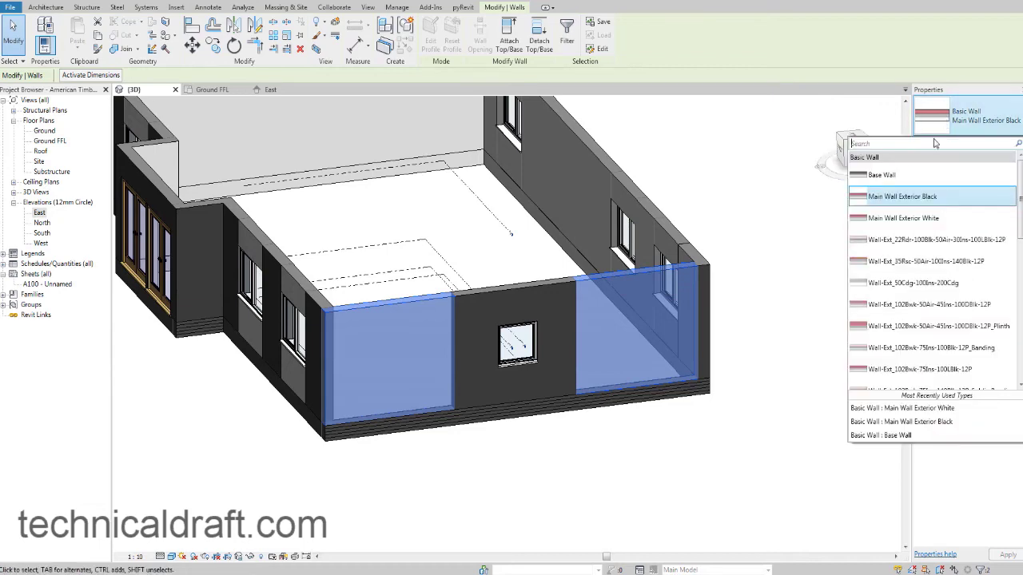
pyautogui.click(919, 216)
pyautogui.click(794, 248)
pyautogui.keyDown('shift'); pyautogui.moveTo(742, 293); pyautogui.dragTo(737, 313, button='middle'); pyautogui.keyUp('shift')
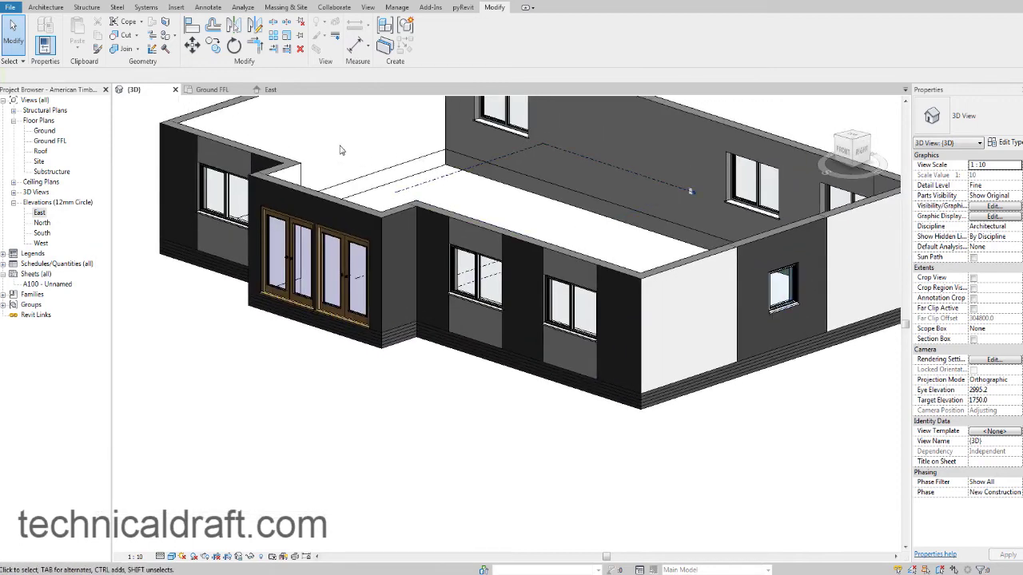
# In the East elevation, add an aligned dimension from the window's right edge to the wall joint on that side.
pyautogui.click(269, 88)
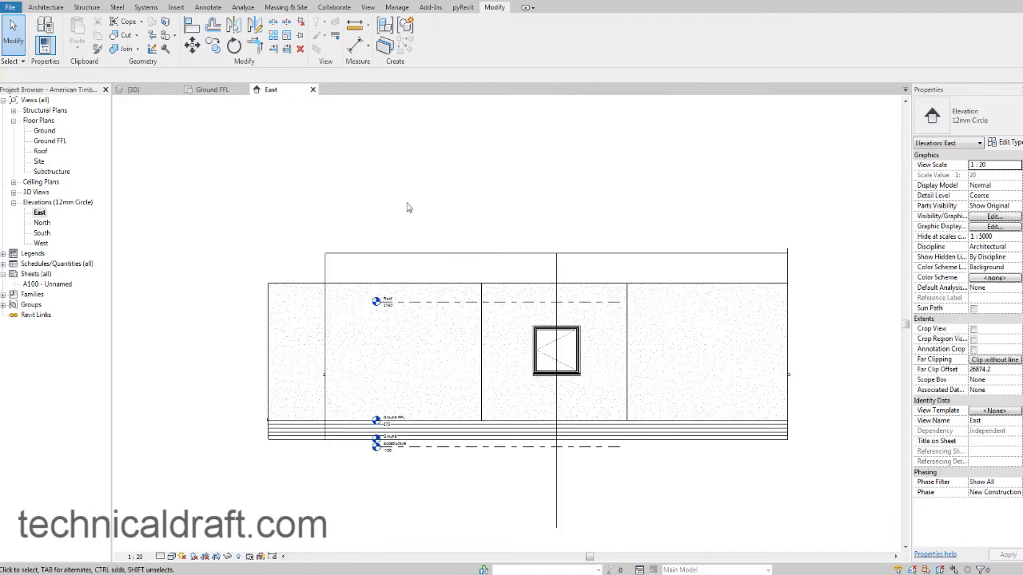
pyautogui.moveTo(592, 348); pyautogui.dragTo(594, 357, button='middle')
pyautogui.press('d')
pyautogui.press('i')
pyautogui.scroll(5, 592, 371)
pyautogui.click(571, 344)
pyautogui.scroll(-3, 712, 342)
pyautogui.scroll(-3, 711, 342)
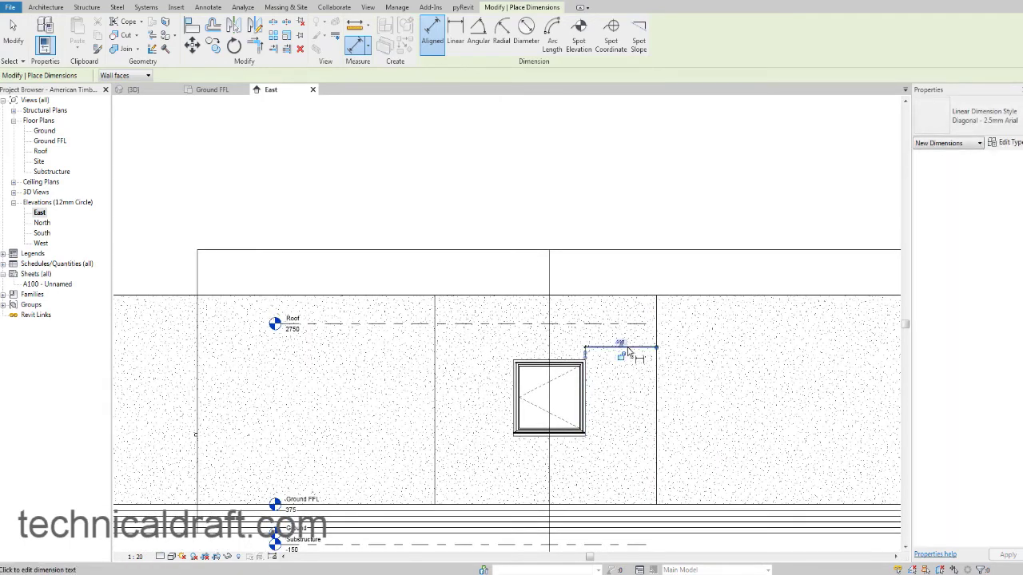
pyautogui.scroll(3, 599, 400)
pyautogui.scroll(2, 571, 354)
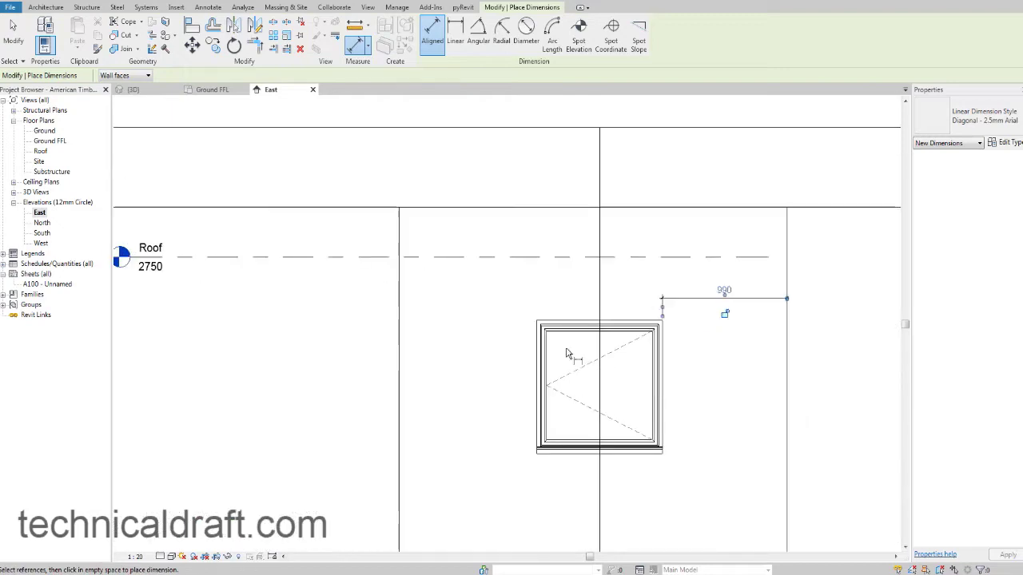
# Add an aligned dimension from the window's left edge to the wall joint on its left side.
pyautogui.scroll(3, 539, 352)
pyautogui.click(541, 351)
pyautogui.click(328, 352)
pyautogui.click(427, 292)
pyautogui.press('Escape')
pyautogui.scroll(-4, 503, 344)
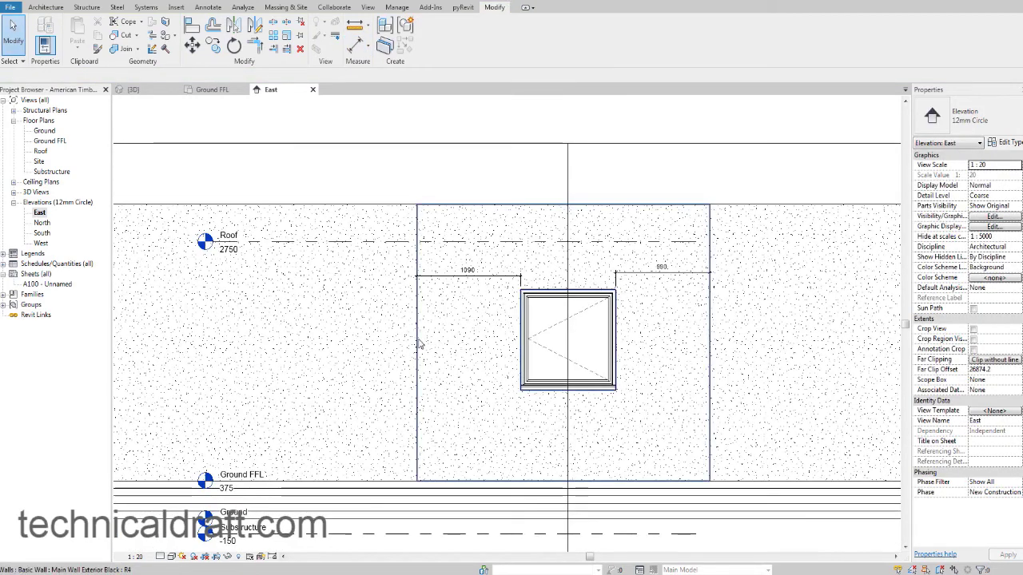
# Edit the profile of the middle black wall and move its left edge 90 mm towards the window, removing the constraints.
pyautogui.click(469, 345)
pyautogui.scroll(1, 529, 342)
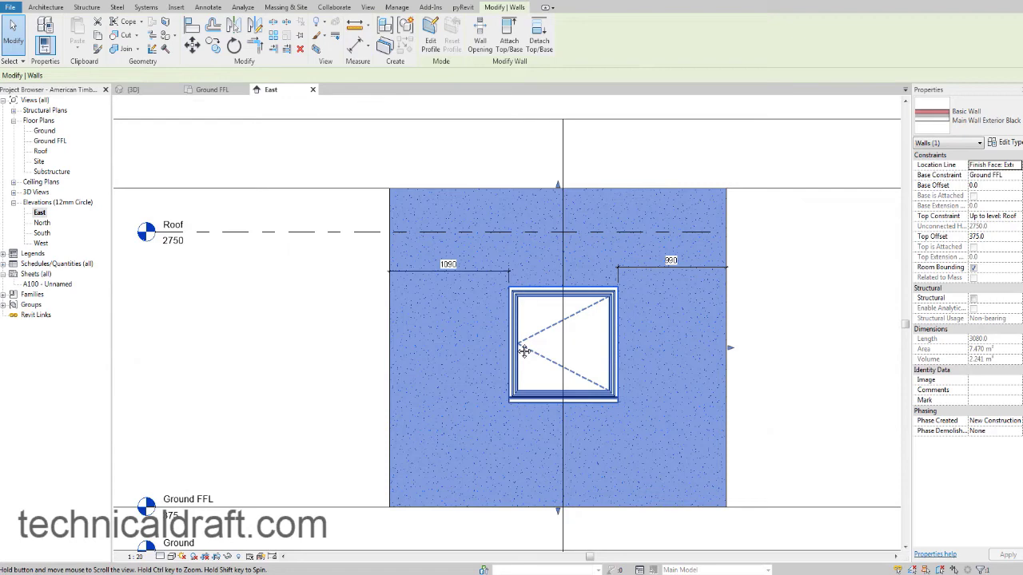
pyautogui.click(431, 36)
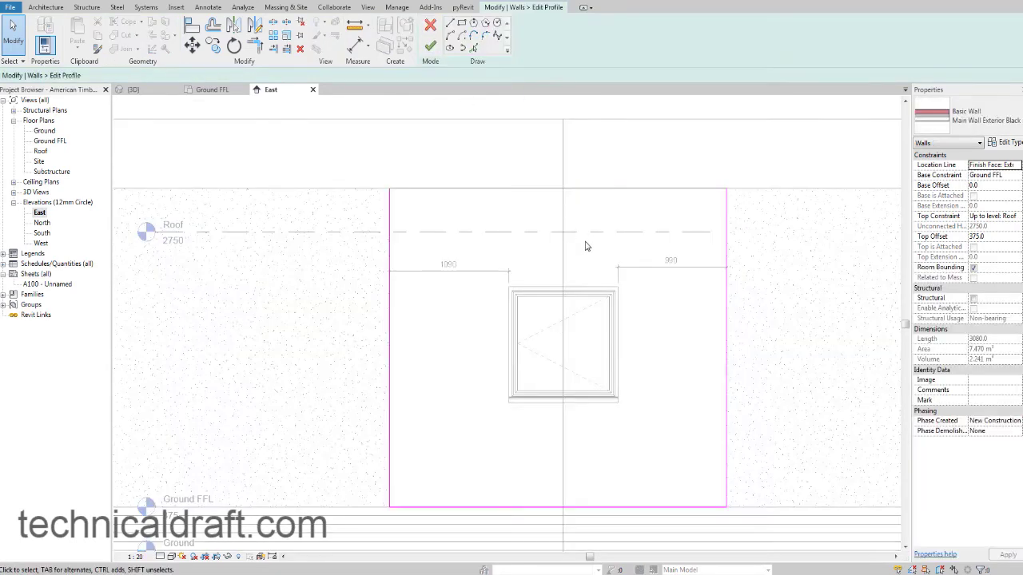
pyautogui.click(391, 312)
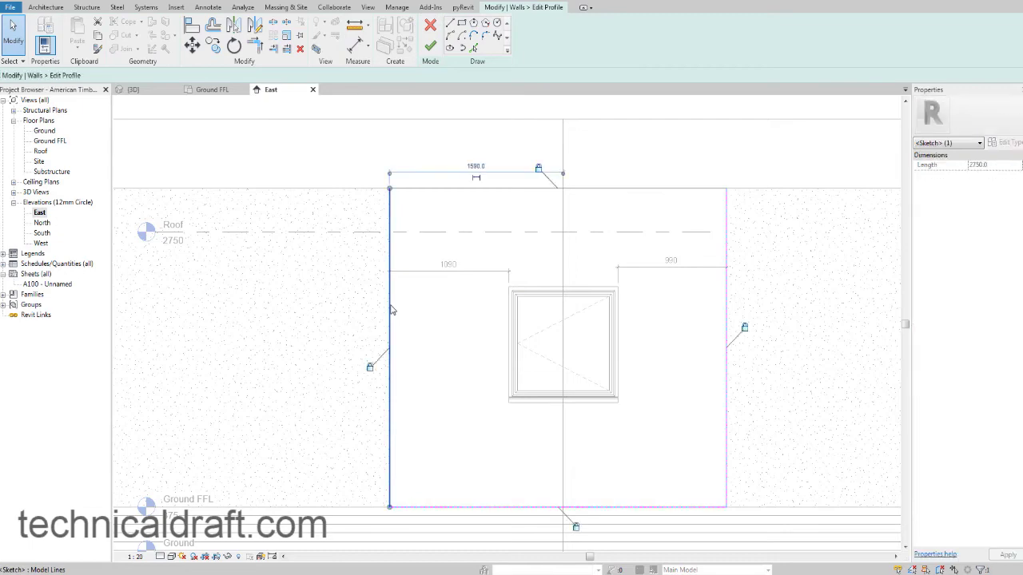
pyautogui.click(192, 46)
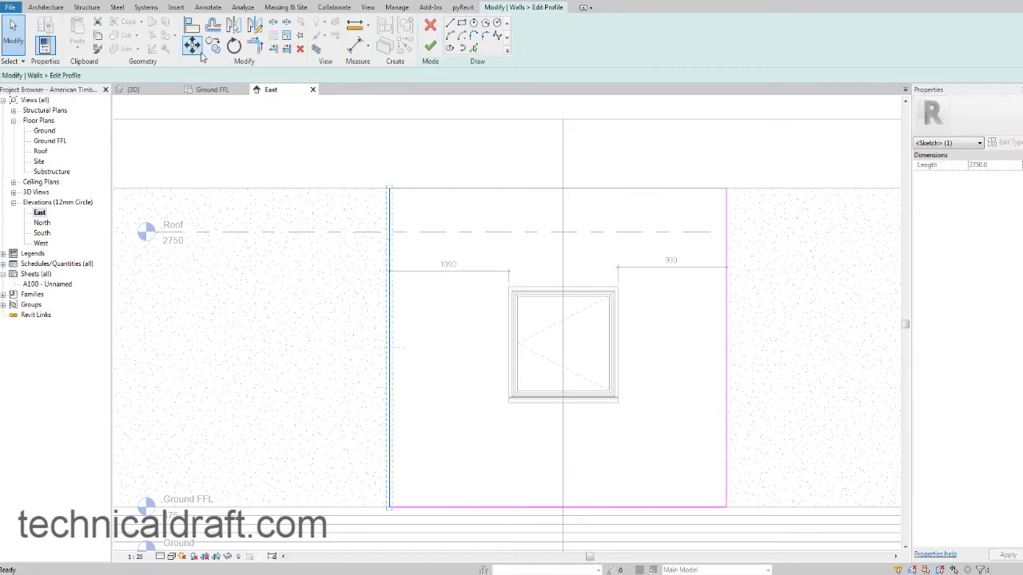
pyautogui.click(453, 345)
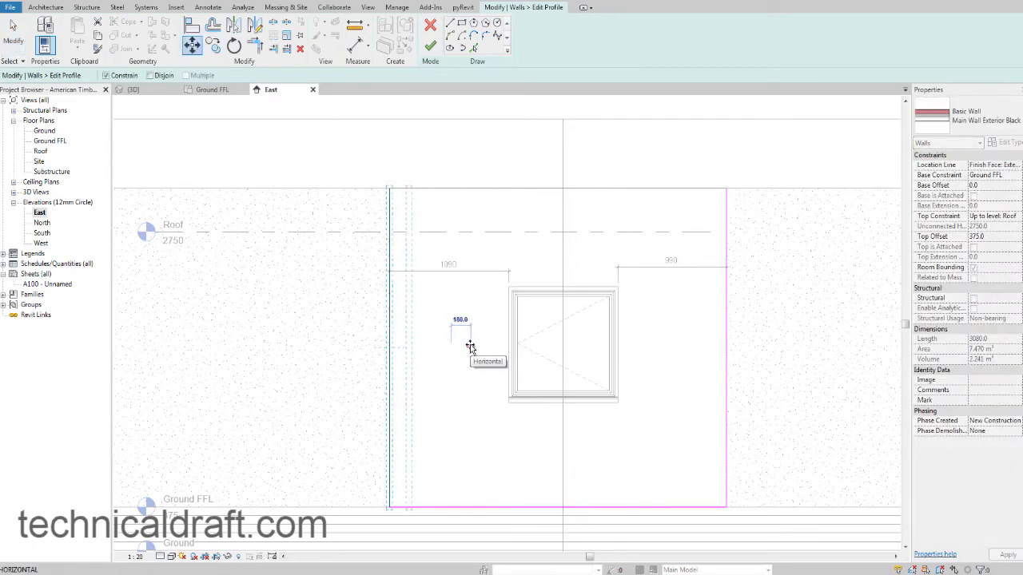
pyautogui.write('90')
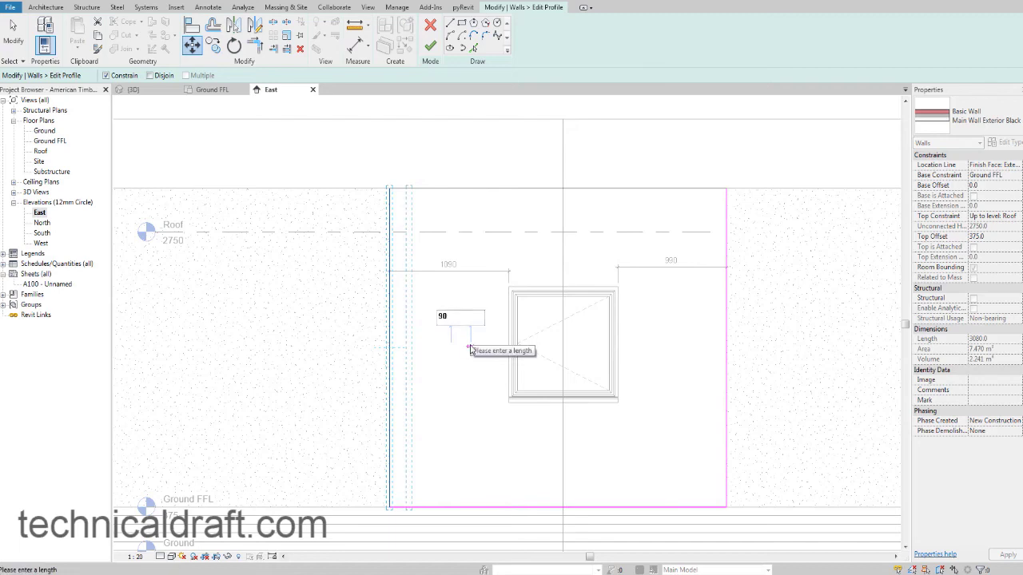
pyautogui.press('Return')
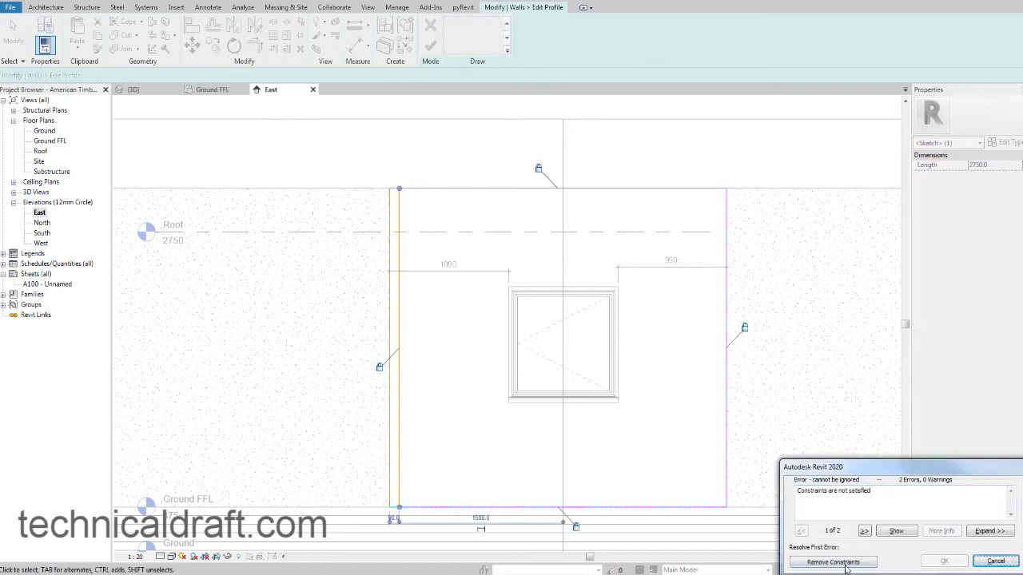
pyautogui.click(834, 562)
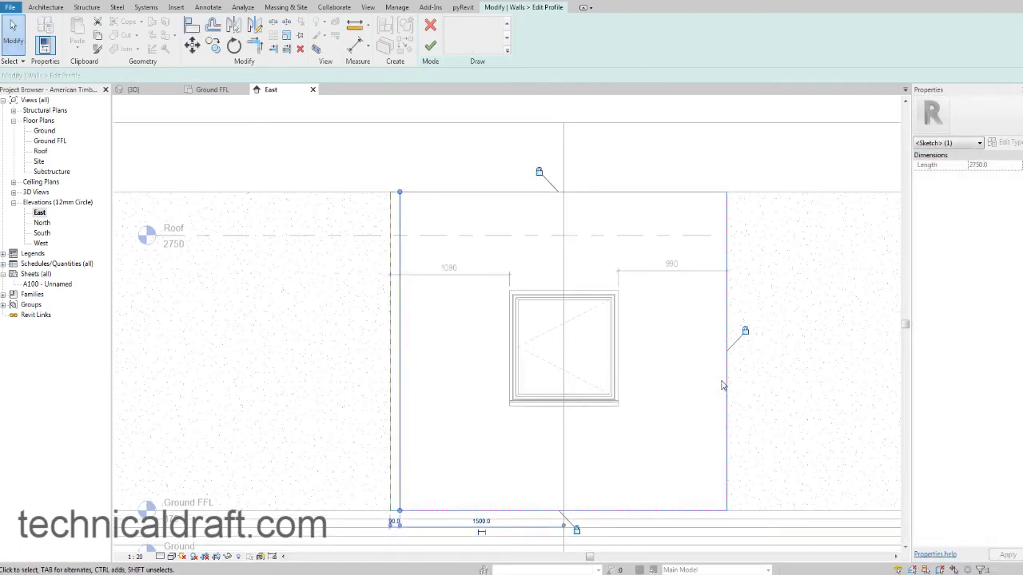
# Move the profile's right edge 10 mm away from the window, remove the constraints and finish the profile edit.
pyautogui.click(726, 388)
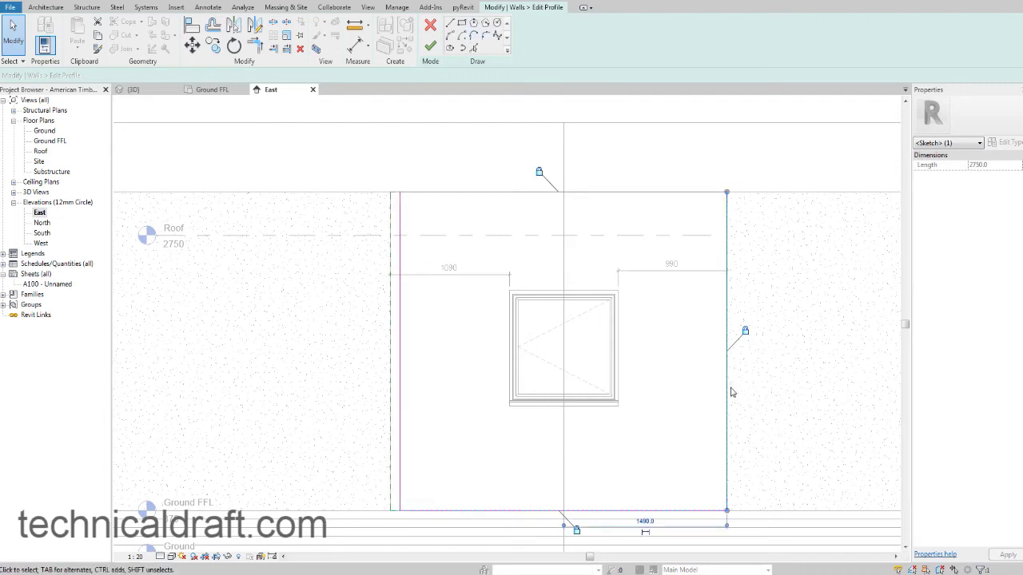
pyautogui.click(193, 46)
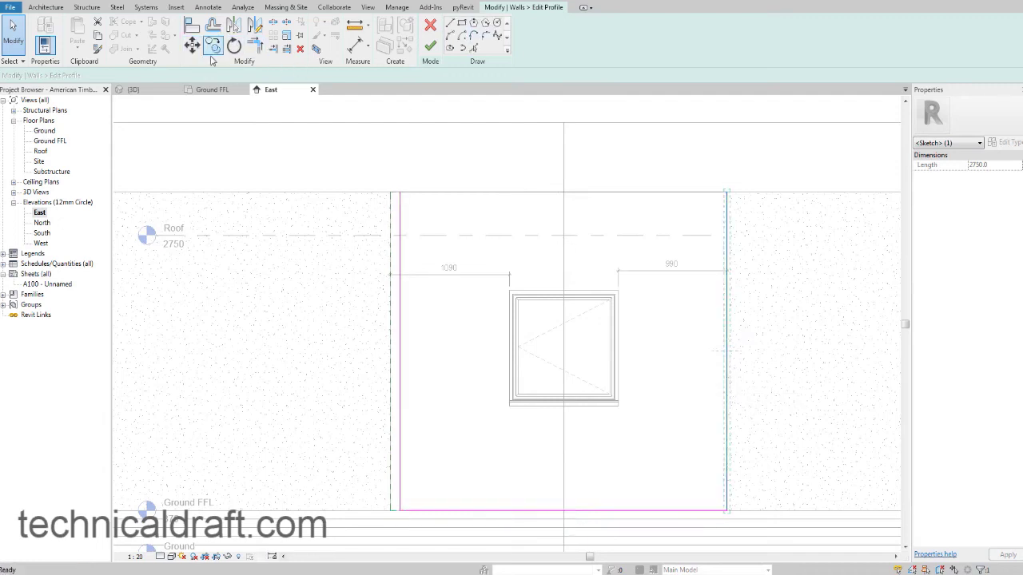
pyautogui.click(670, 392)
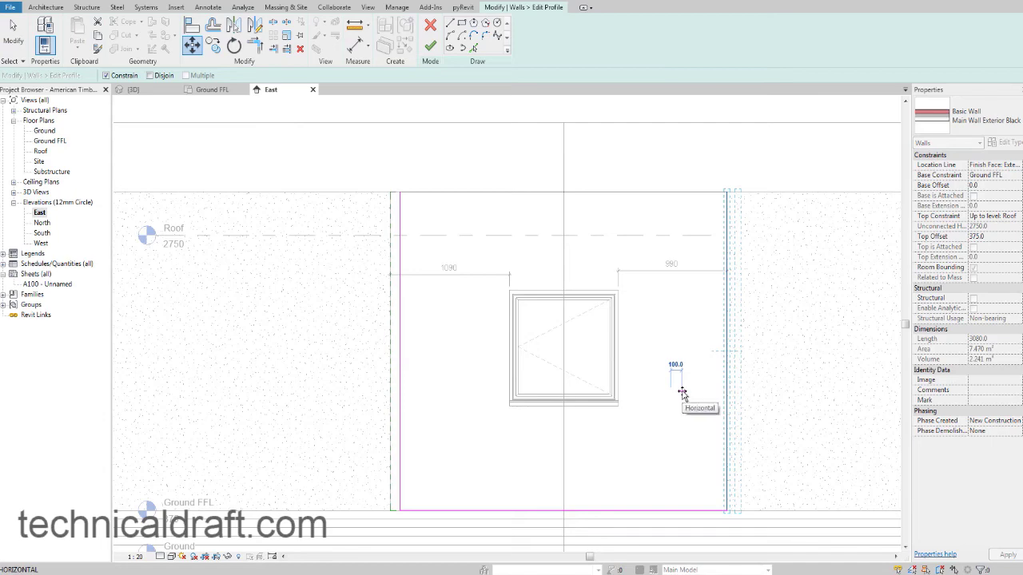
pyautogui.write('10')
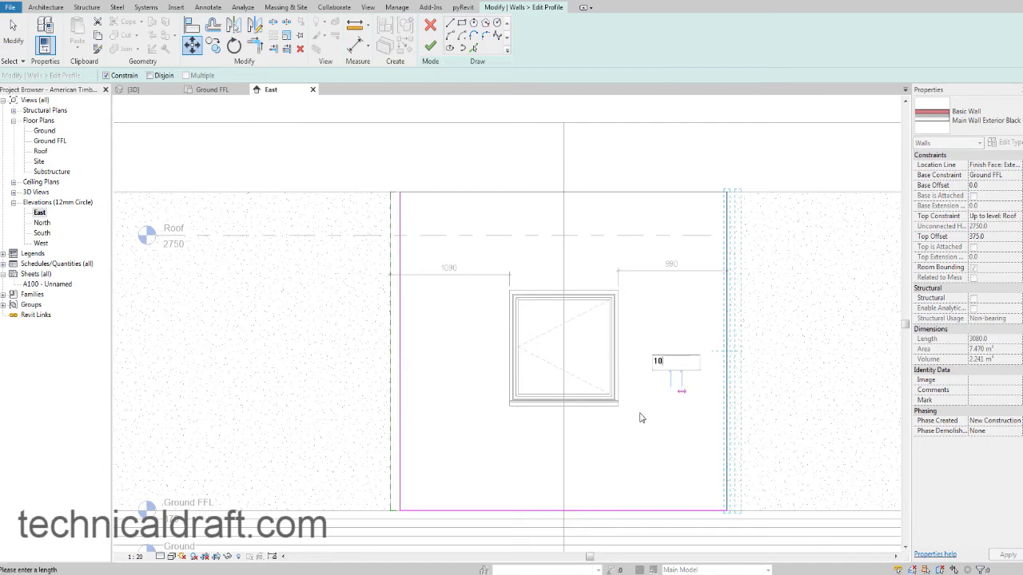
pyautogui.press('Return')
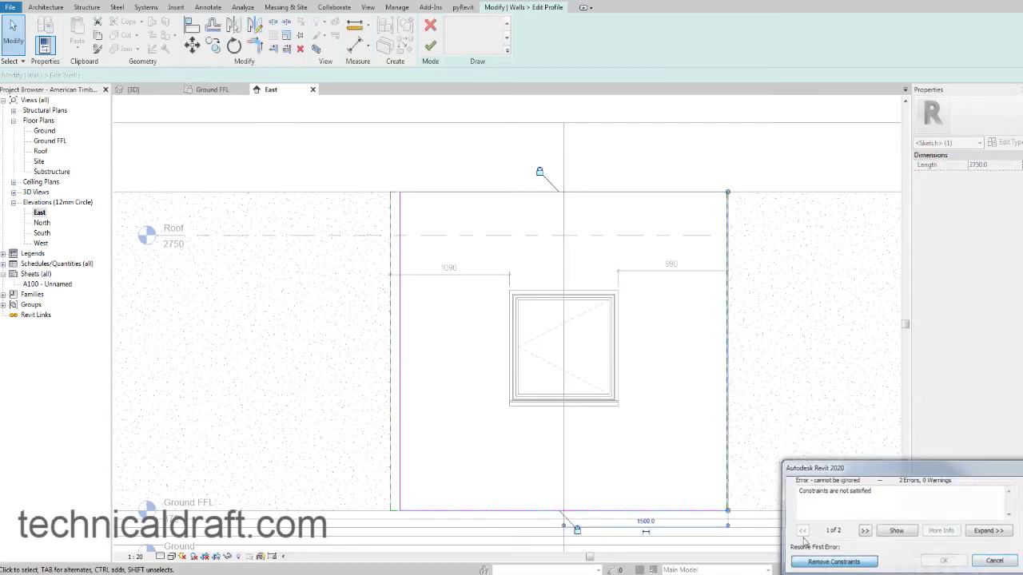
pyautogui.click(818, 562)
pyautogui.click(432, 48)
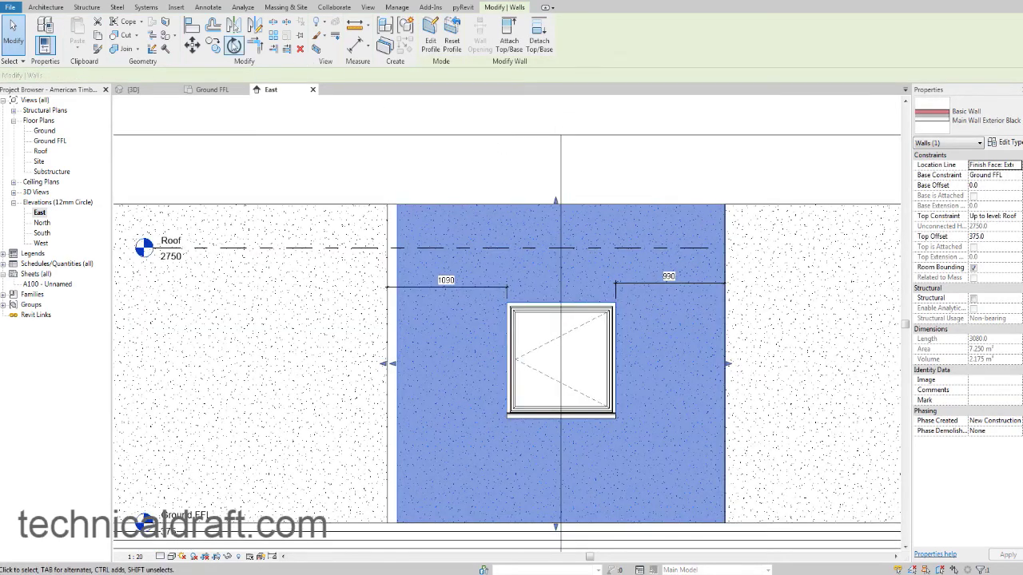
# Align the wall joint left of the window with the black wall's new left edge.
pyautogui.click(192, 25)
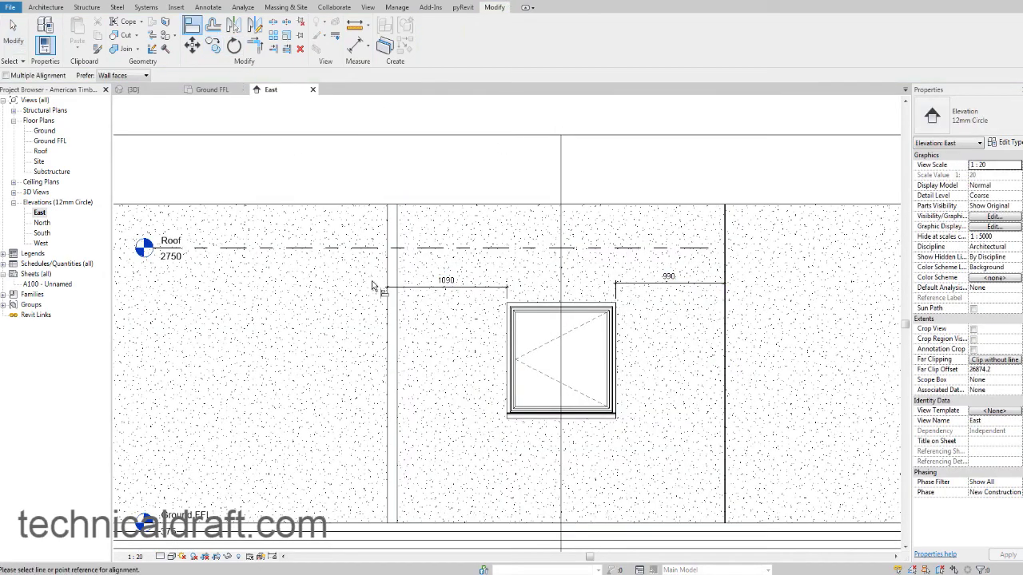
pyautogui.click(396, 352)
pyautogui.click(386, 345)
pyautogui.moveTo(609, 378); pyautogui.dragTo(515, 385, button='middle')
pyautogui.press('Escape')
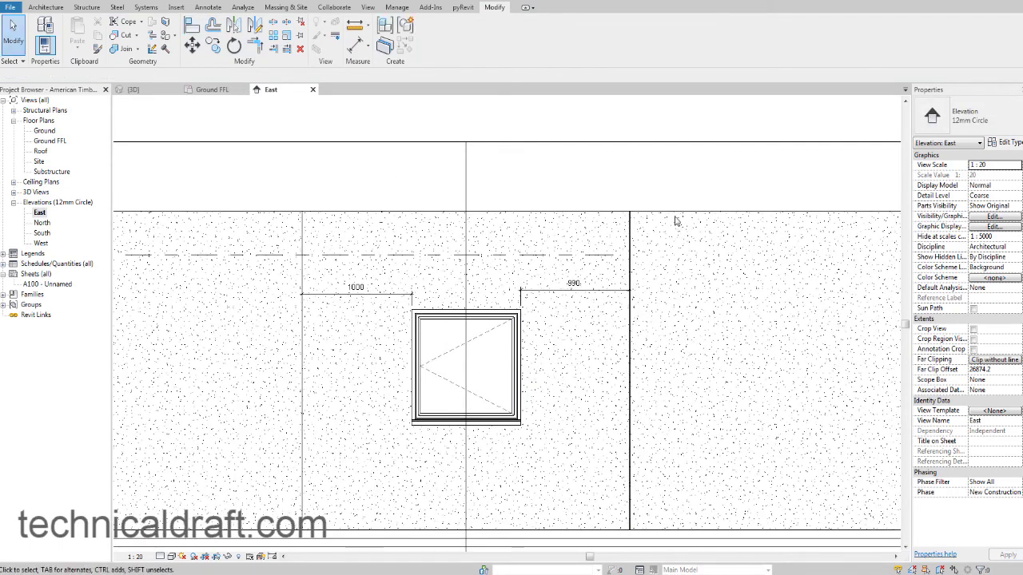
# Pull the wall joint right of the window outward and align it with the black wall's profile edge.
pyautogui.click(665, 282)
pyautogui.moveTo(626, 371)
pyautogui.mouseDown()
pyautogui.moveTo(664, 369)
pyautogui.moveTo(630, 367)
pyautogui.moveTo(641, 368)
pyautogui.mouseUp()
pyautogui.press('a')
pyautogui.press('l')
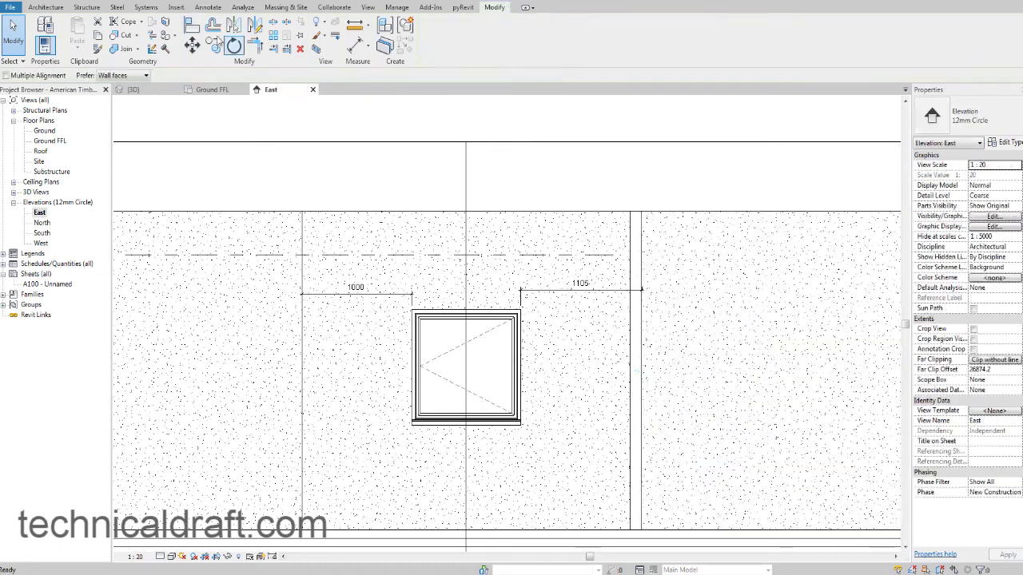
pyautogui.click(636, 335)
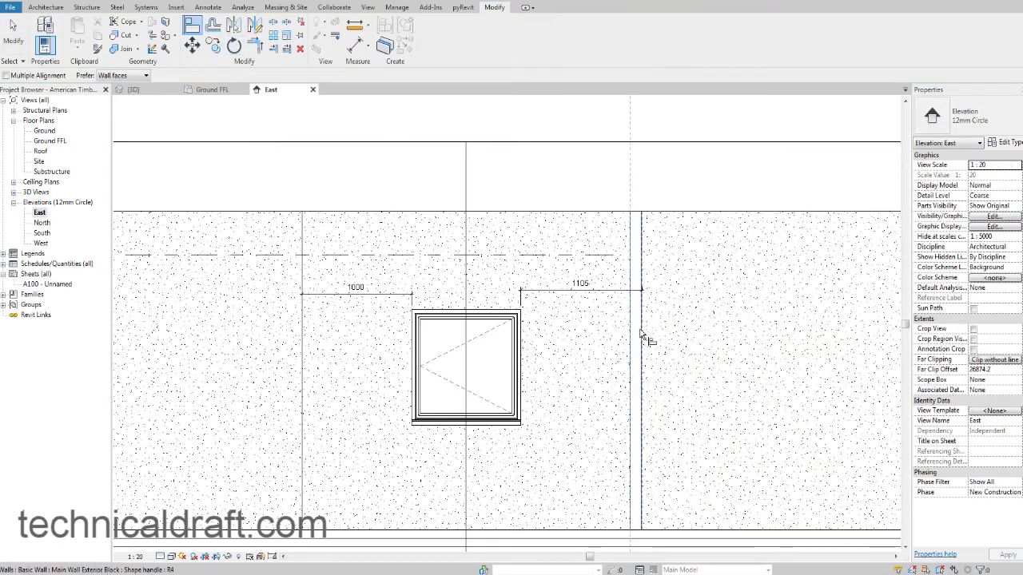
pyautogui.click(641, 335)
pyautogui.scroll(-3, 684, 327)
pyautogui.moveTo(675, 328); pyautogui.dragTo(663, 331, button='middle')
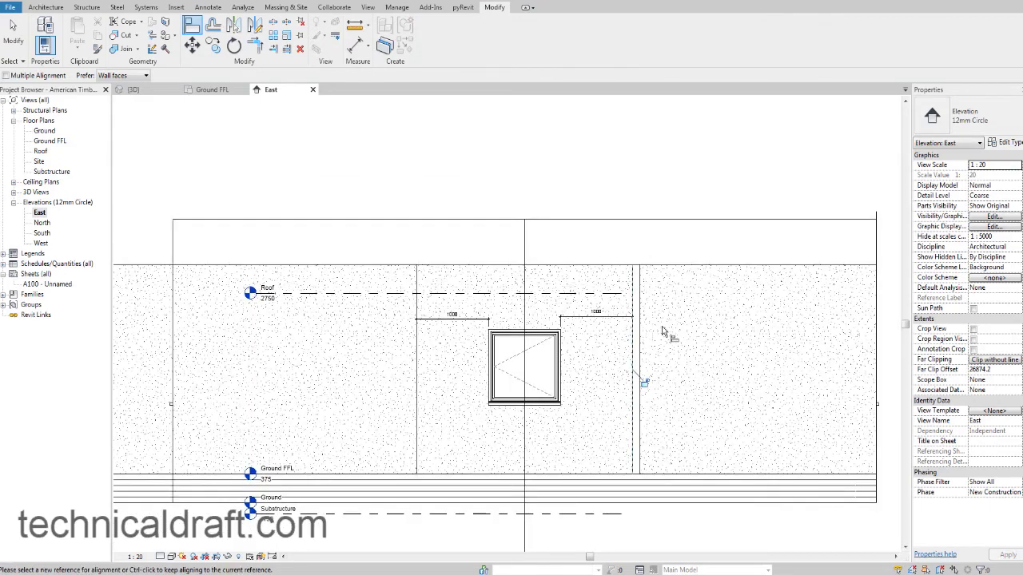
pyautogui.press('Escape')
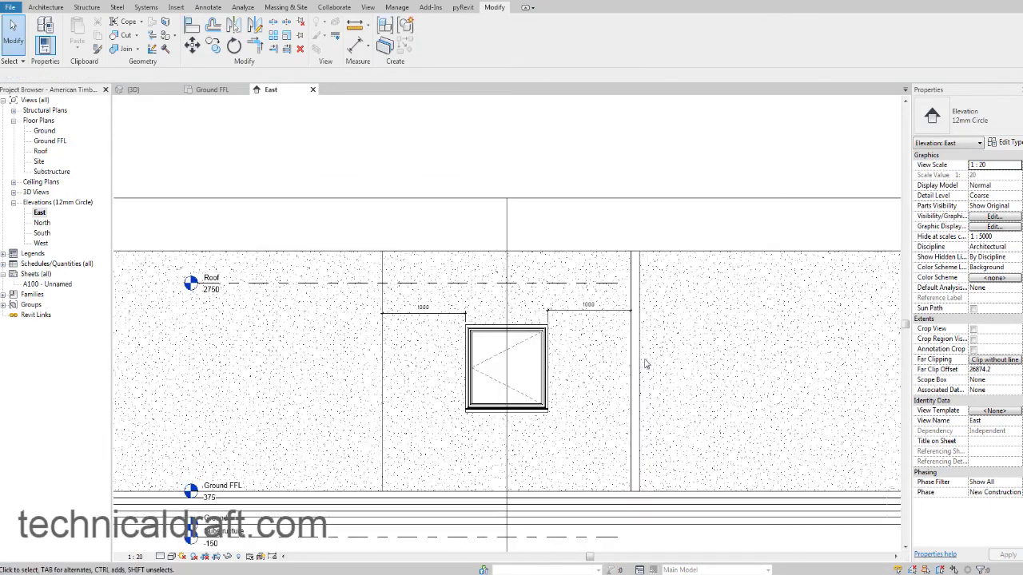
# Extend the end of the white wall beside the black window panel in the 3D view to close the gap against the panel.
pyautogui.scroll(5, 608, 275)
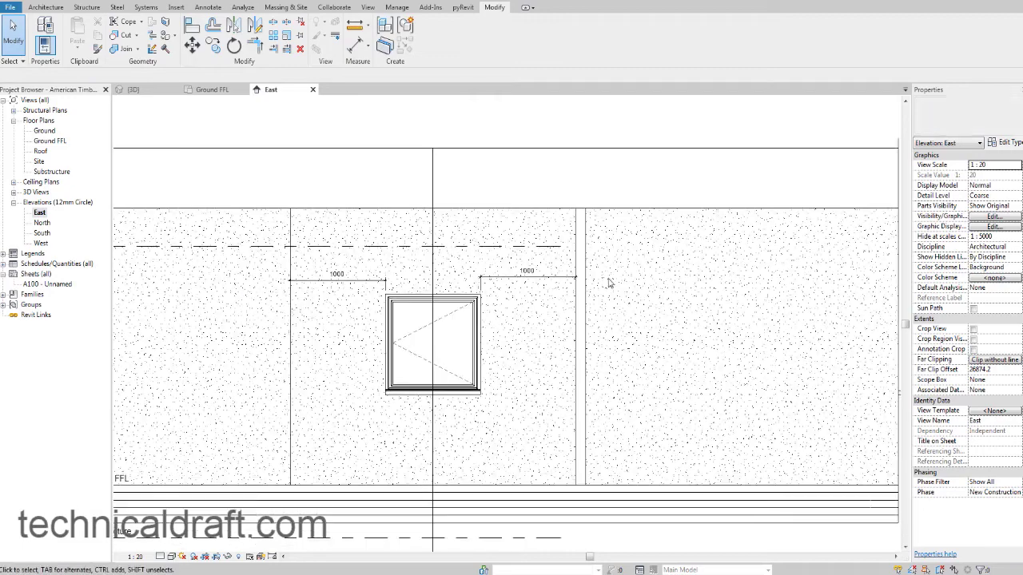
pyautogui.click(588, 306)
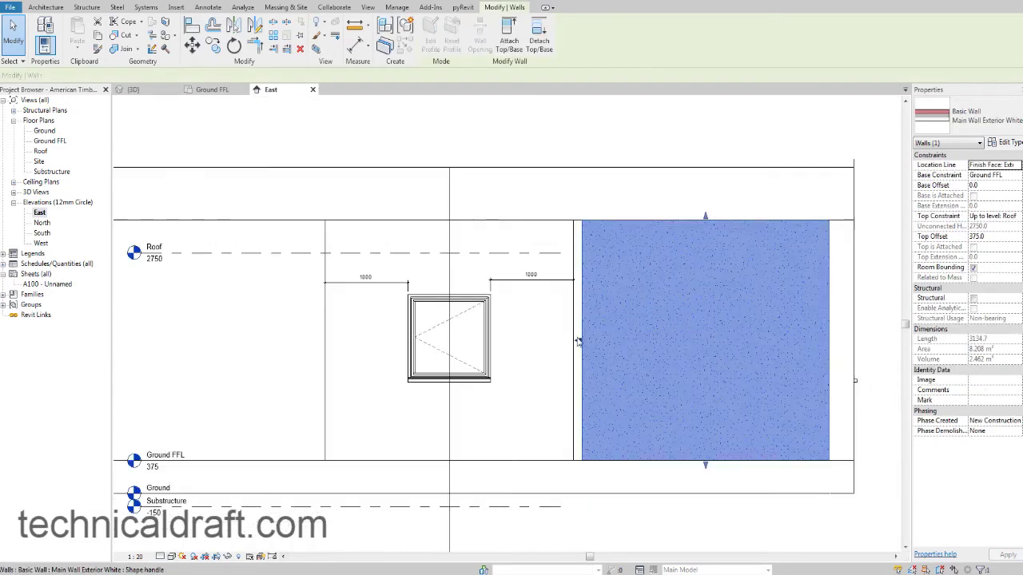
pyautogui.moveTo(565, 326); pyautogui.dragTo(581, 339, button='middle')
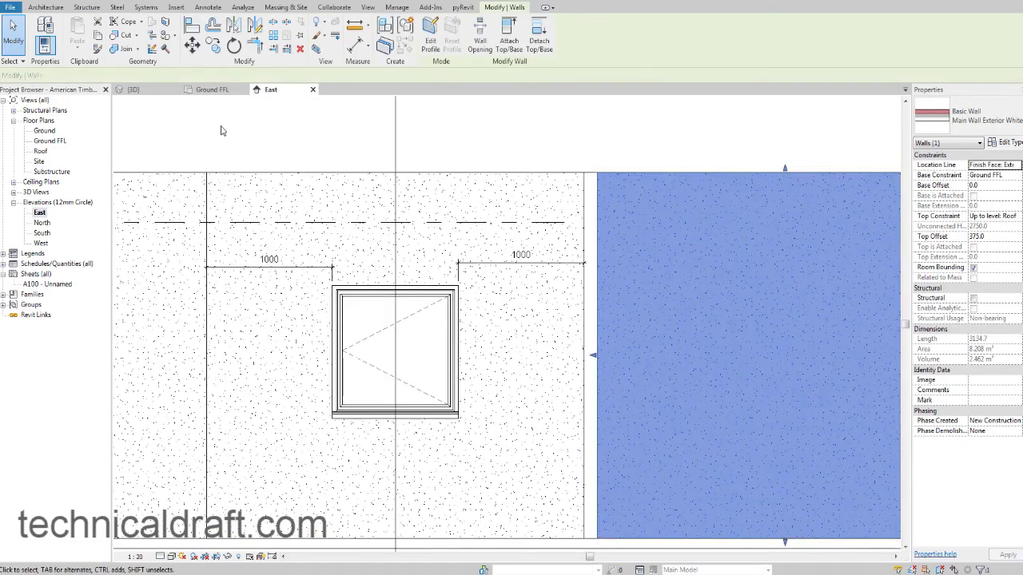
pyautogui.click(129, 89)
pyautogui.keyDown('shift'); pyautogui.moveTo(537, 313); pyautogui.dragTo(662, 319, button='middle'); pyautogui.keyUp('shift')
pyautogui.scroll(5, 750, 299)
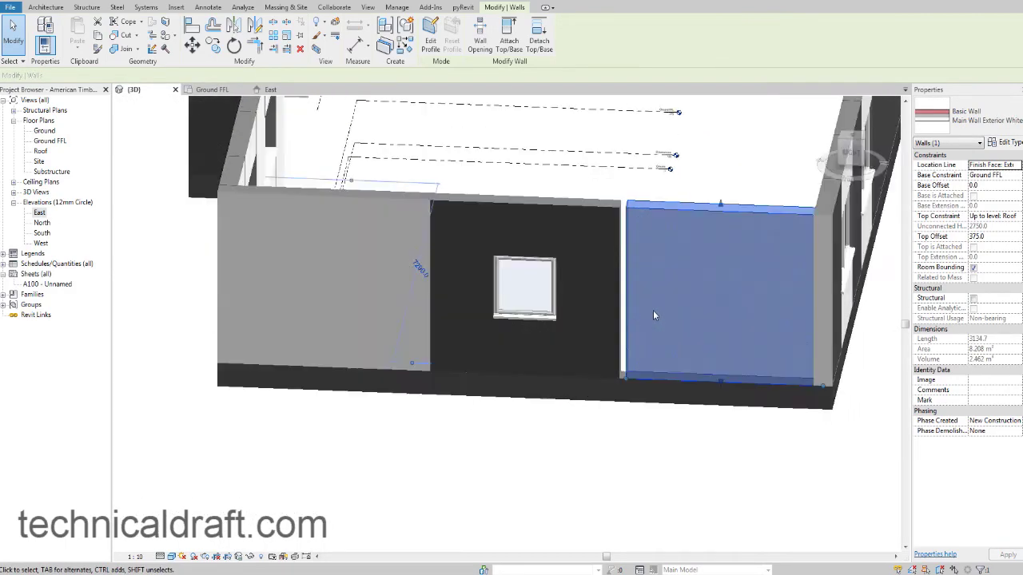
pyautogui.scroll(1, 671, 344)
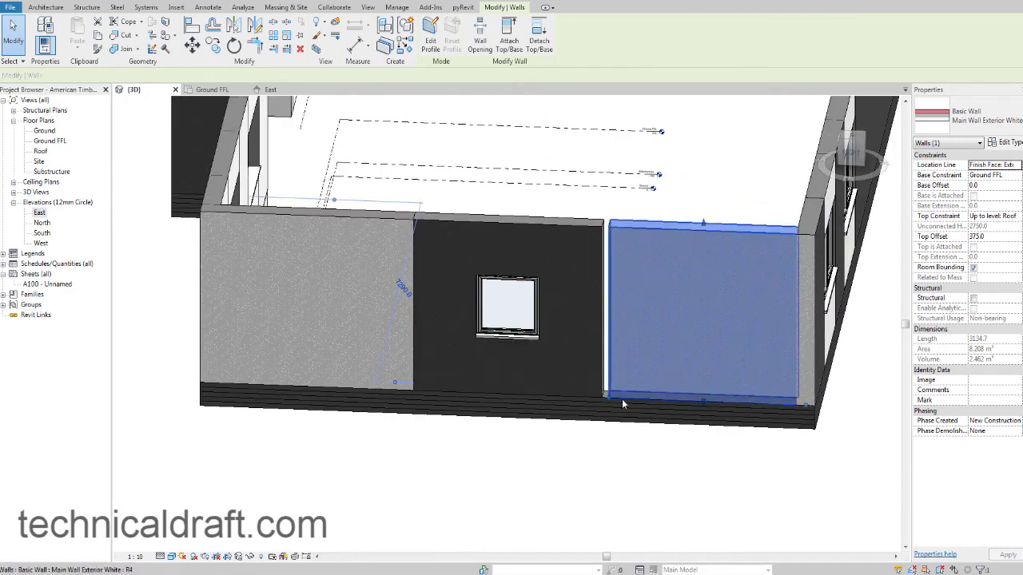
pyautogui.scroll(3, 612, 400)
pyautogui.scroll(2, 607, 398)
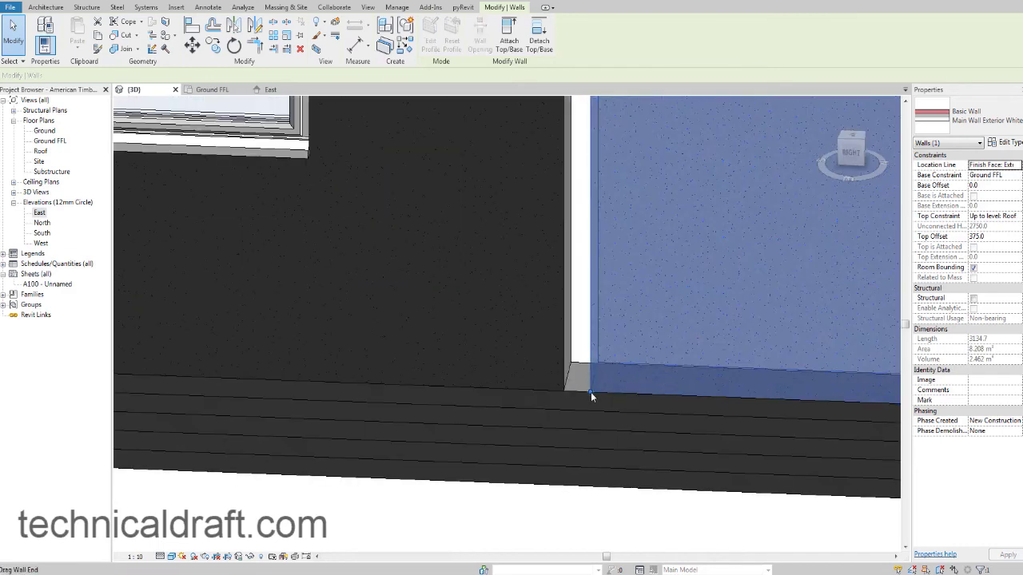
pyautogui.moveTo(590, 393); pyautogui.dragTo(565, 391)
pyautogui.press('Escape')
# Examine the exterior walls along the front and at both ends of the house in the 3D view.
pyautogui.scroll(-4, 586, 385)
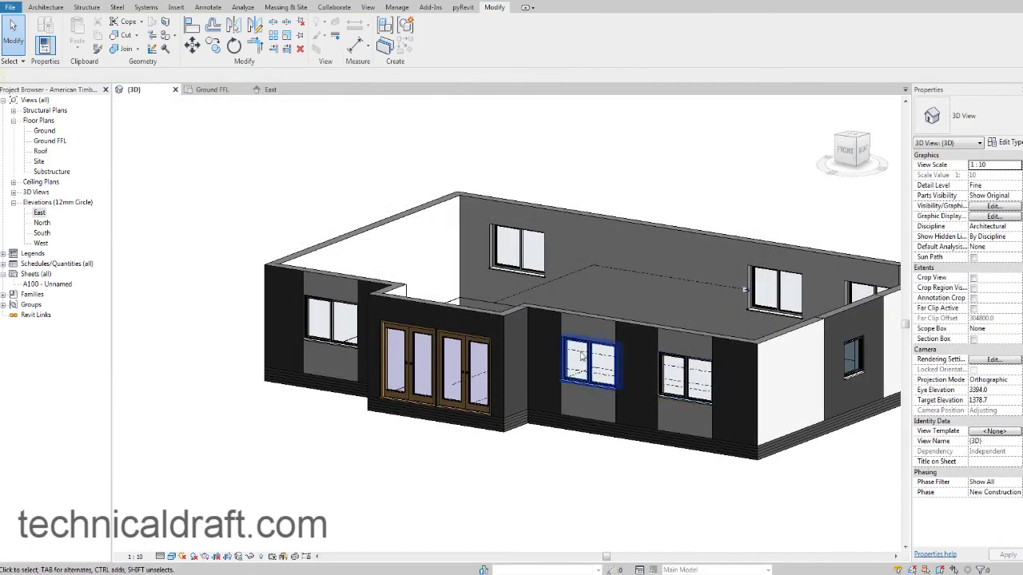
pyautogui.keyDown('shift'); pyautogui.moveTo(518, 330); pyautogui.dragTo(671, 274, button='middle'); pyautogui.keyUp('shift')
pyautogui.keyDown('shift'); pyautogui.moveTo(559, 327); pyautogui.dragTo(528, 351, button='middle'); pyautogui.keyUp('shift')
pyautogui.scroll(1, 566, 345)
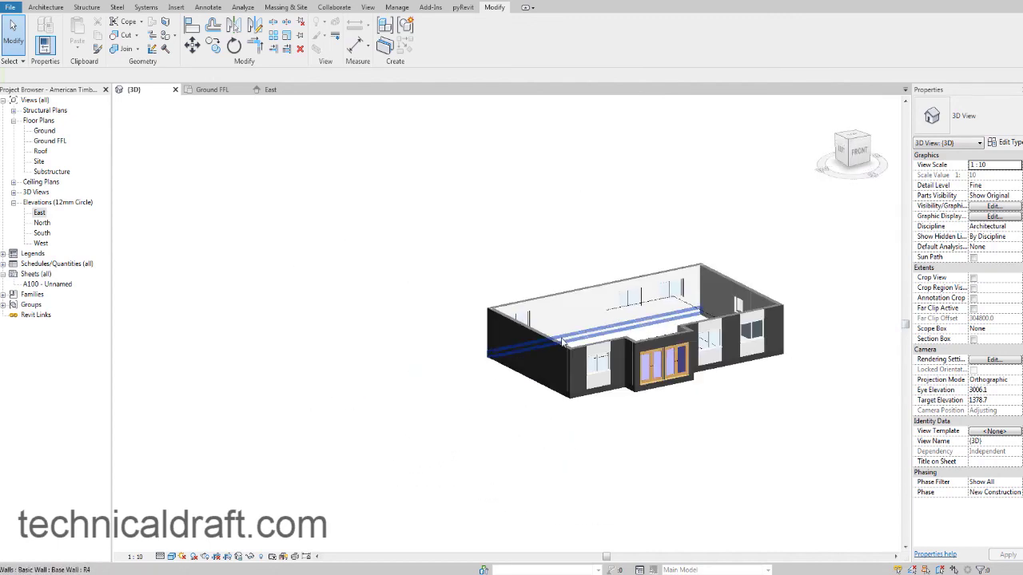